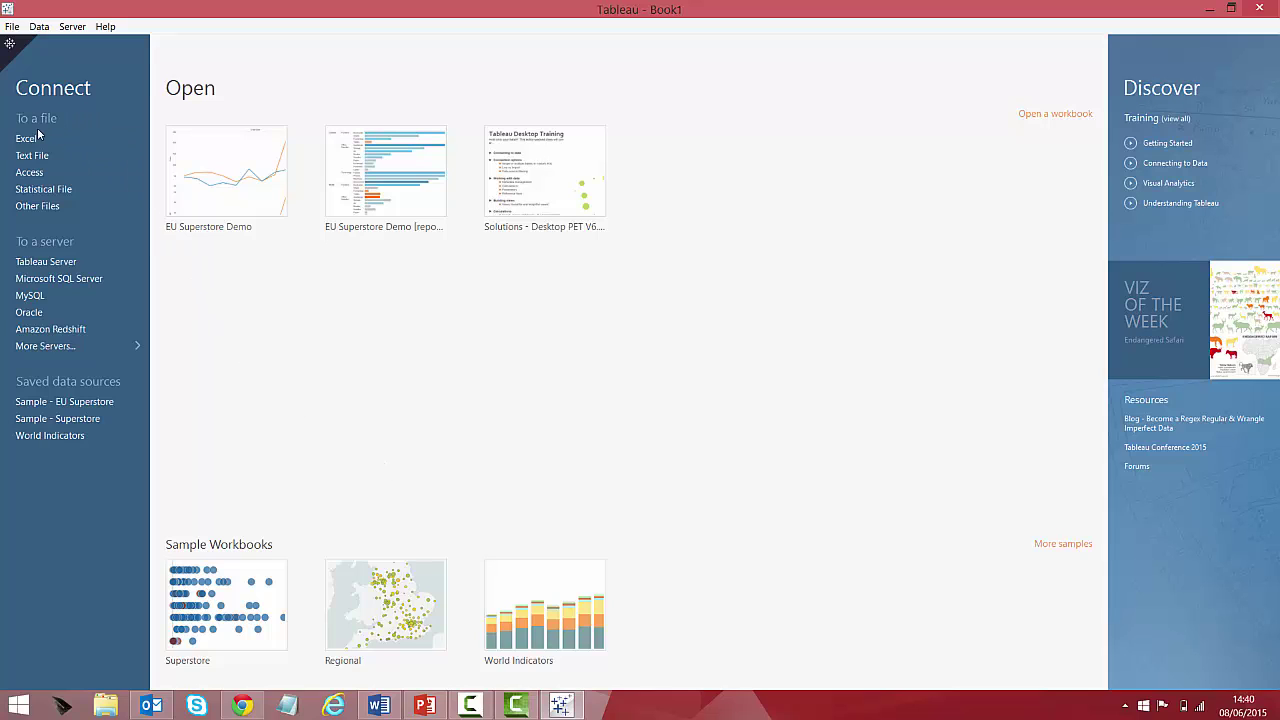
Connect to the Excel workbook Sample - EU Superstore in the en_US-EU data sources folder.
left_click(101, 343)
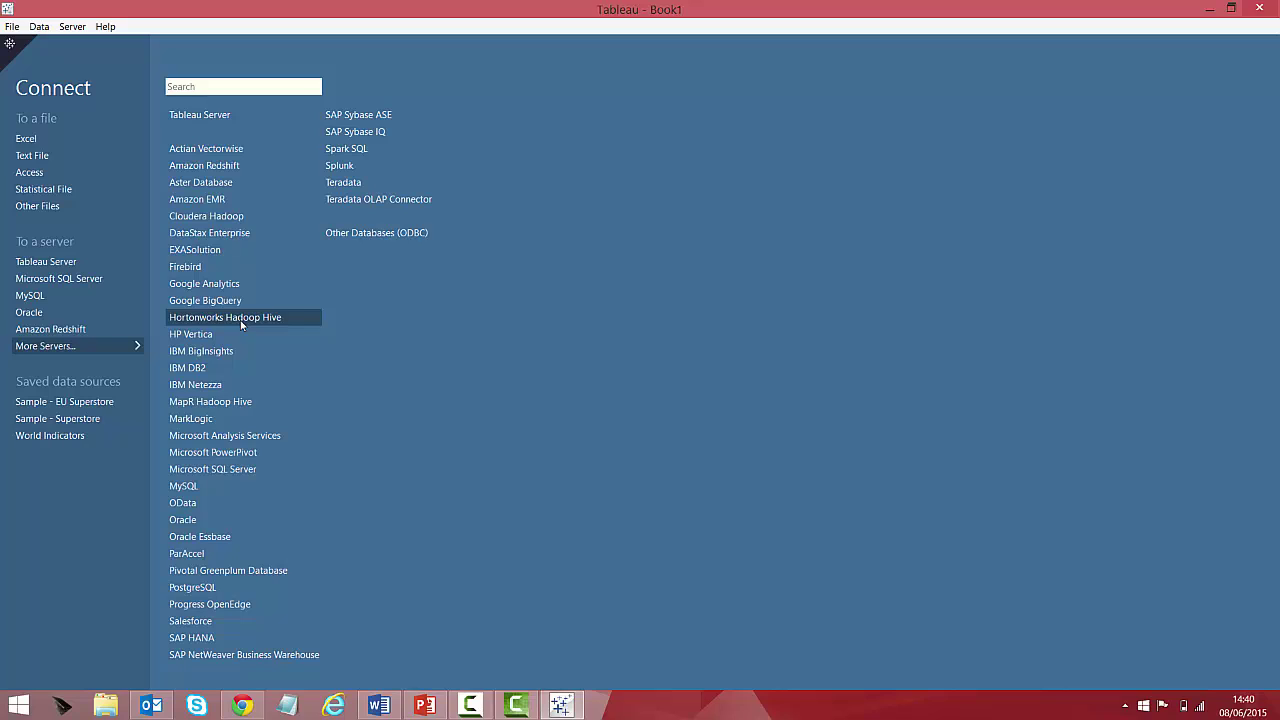
left_click(53, 135)
left_click(278, 56)
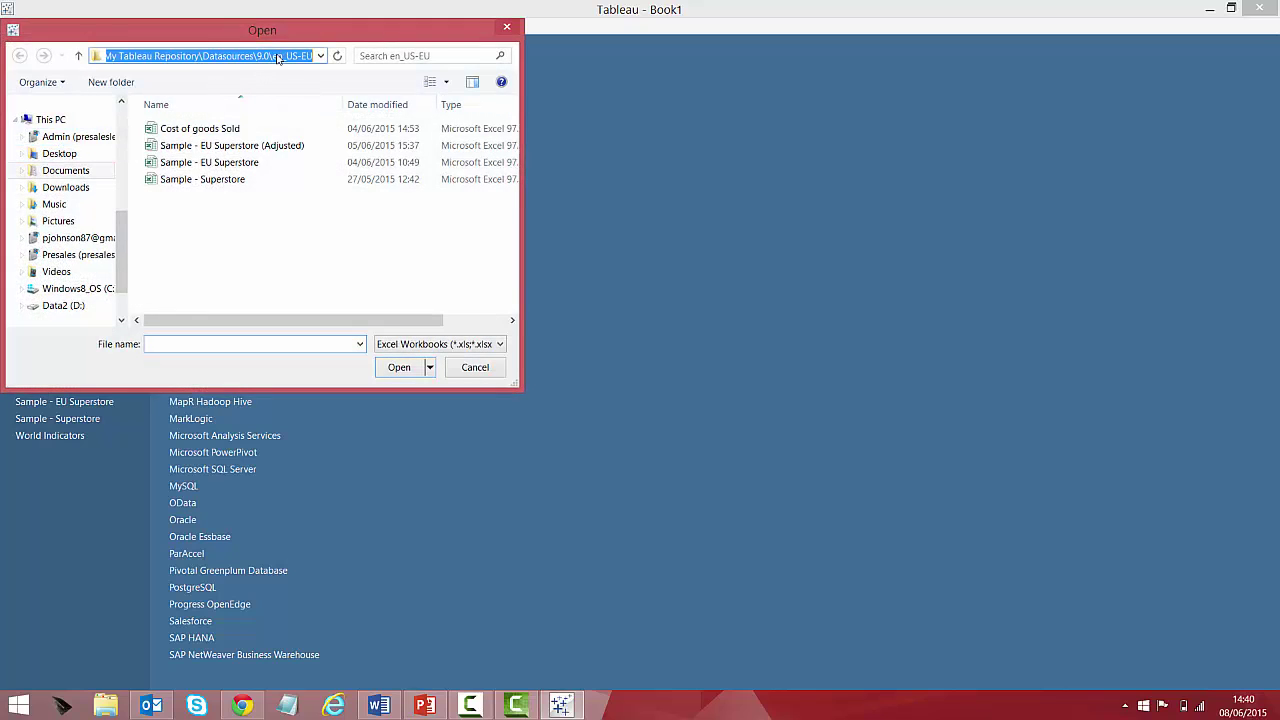
left_click(278, 58)
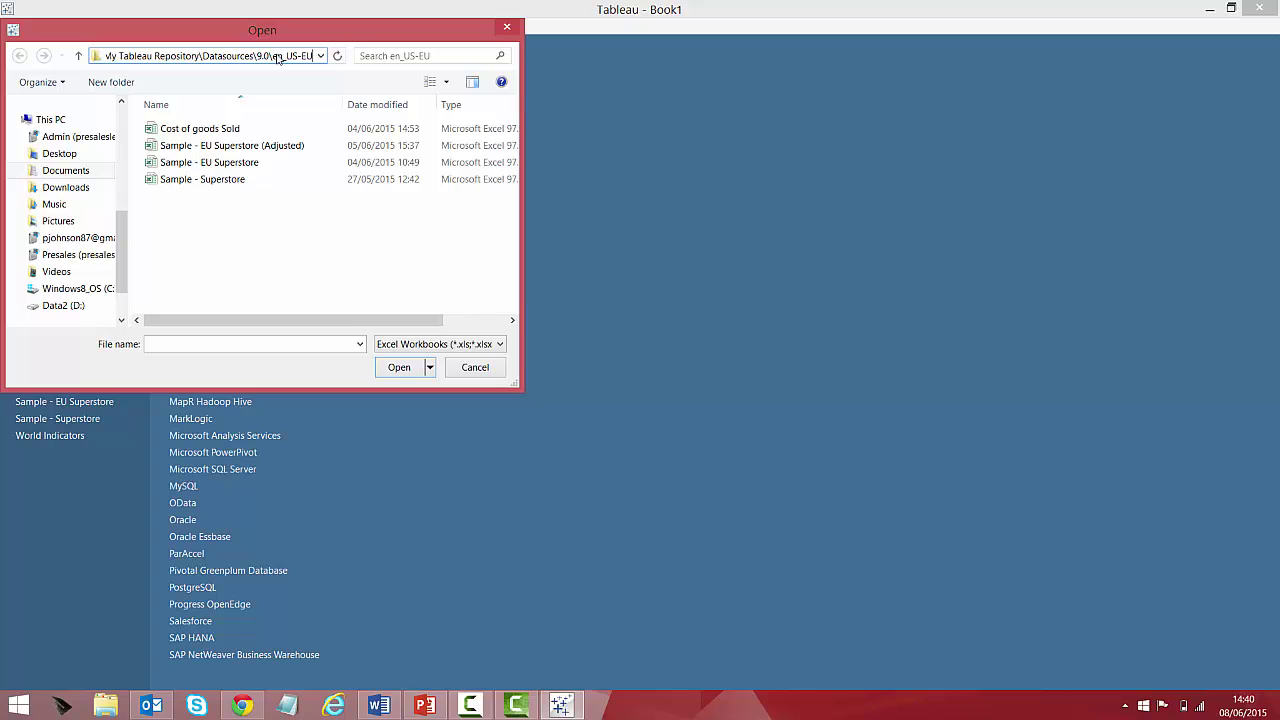
key("Escape")
double_click(247, 162)
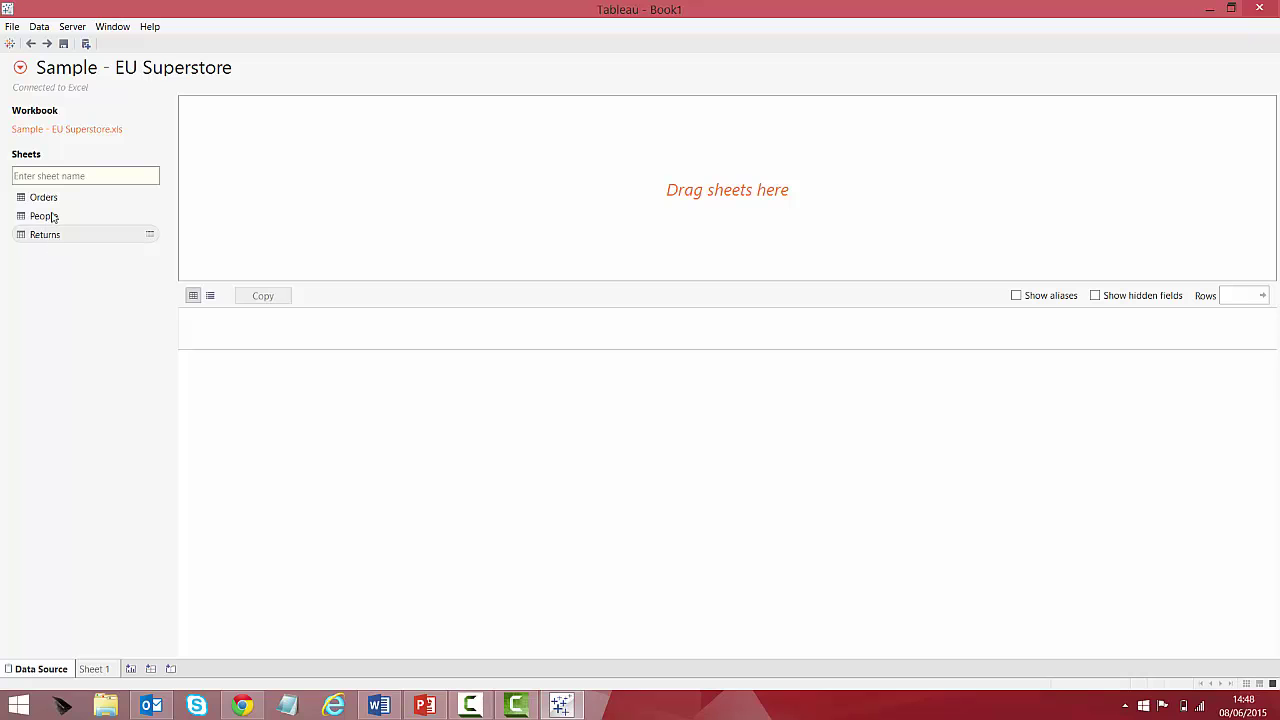
Build the data source from the Orders sheet inner-joined with People and Returns, and review the Returns join options.
left_click_drag(45, 197, 280, 171)
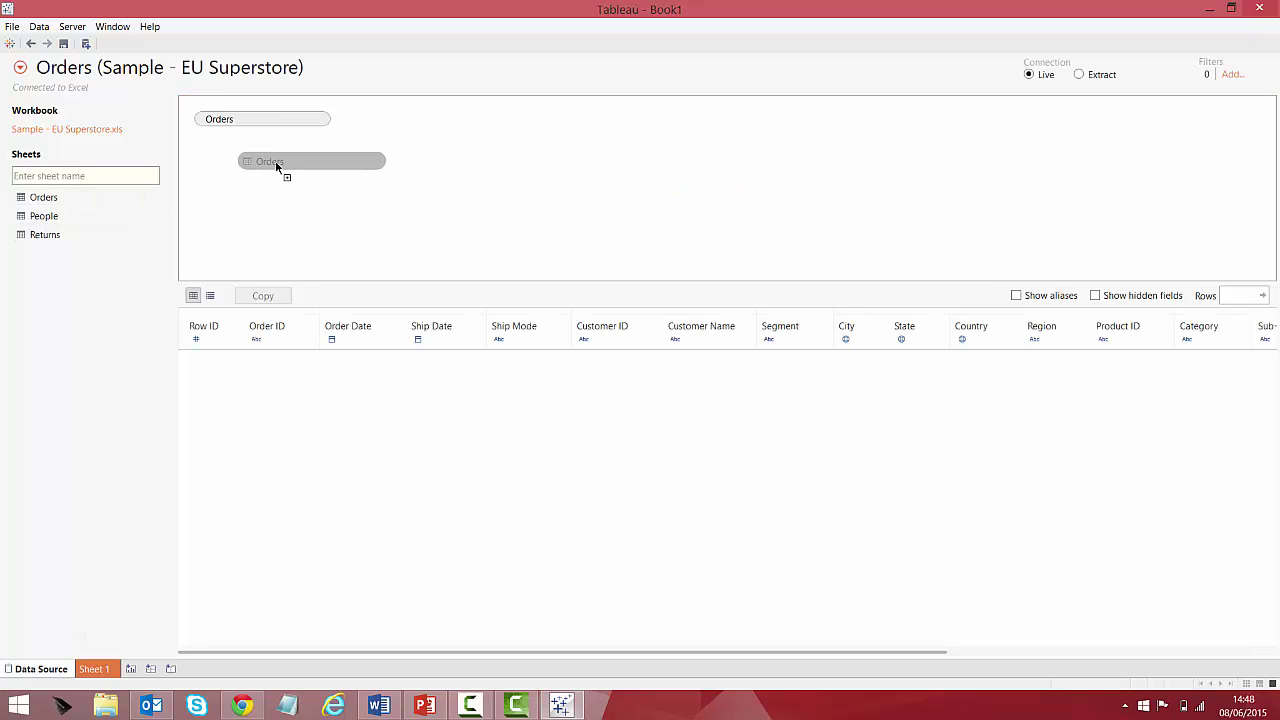
left_click_drag(69, 218, 550, 158)
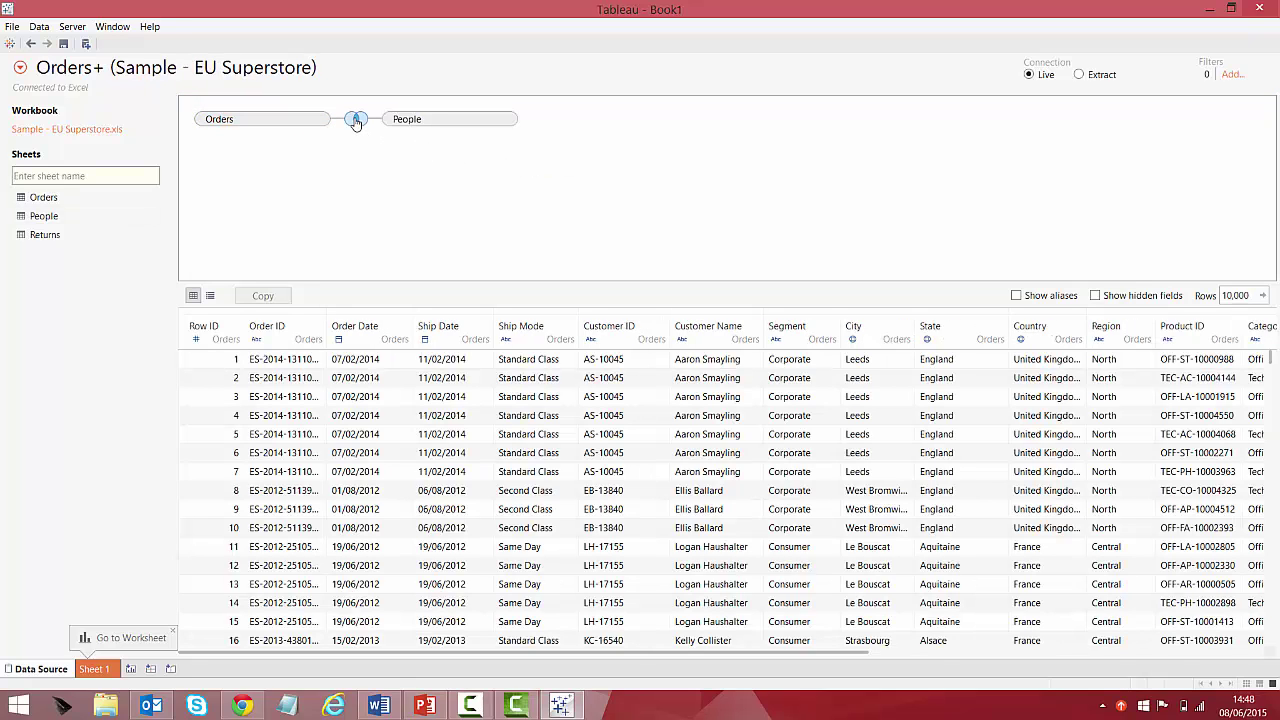
left_click_drag(77, 232, 362, 190)
left_click(358, 152)
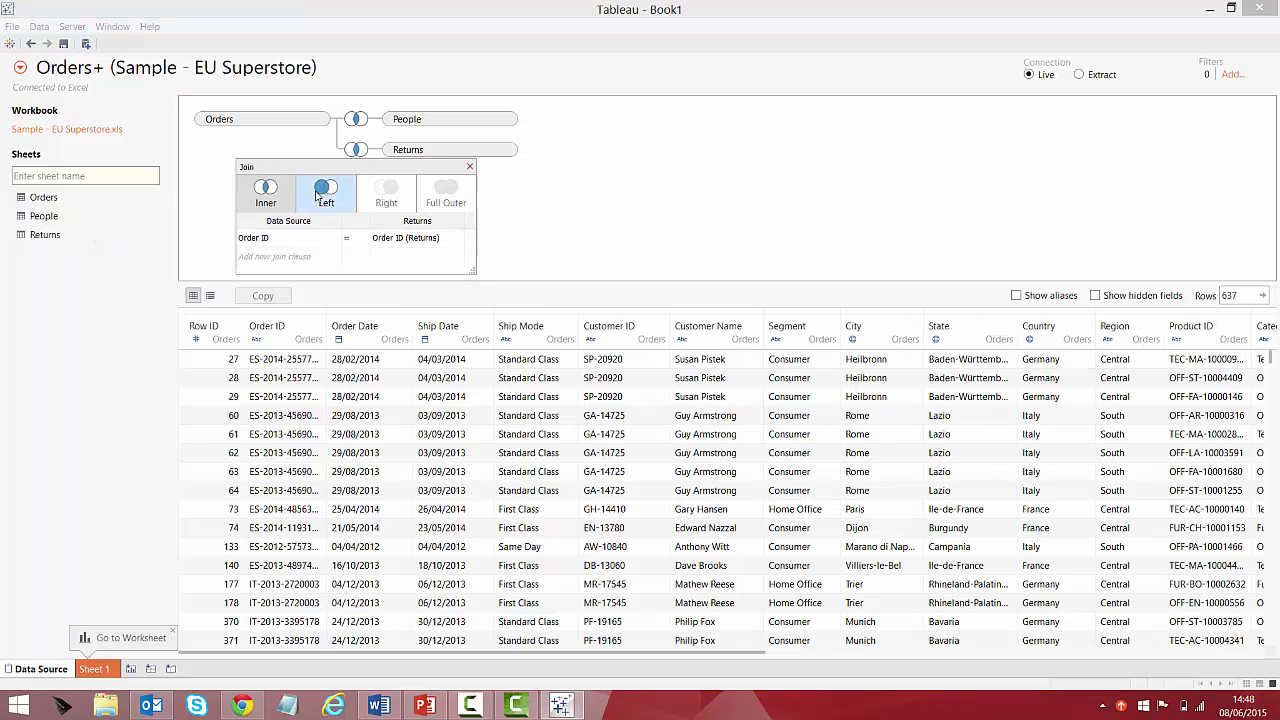
left_click(468, 169)
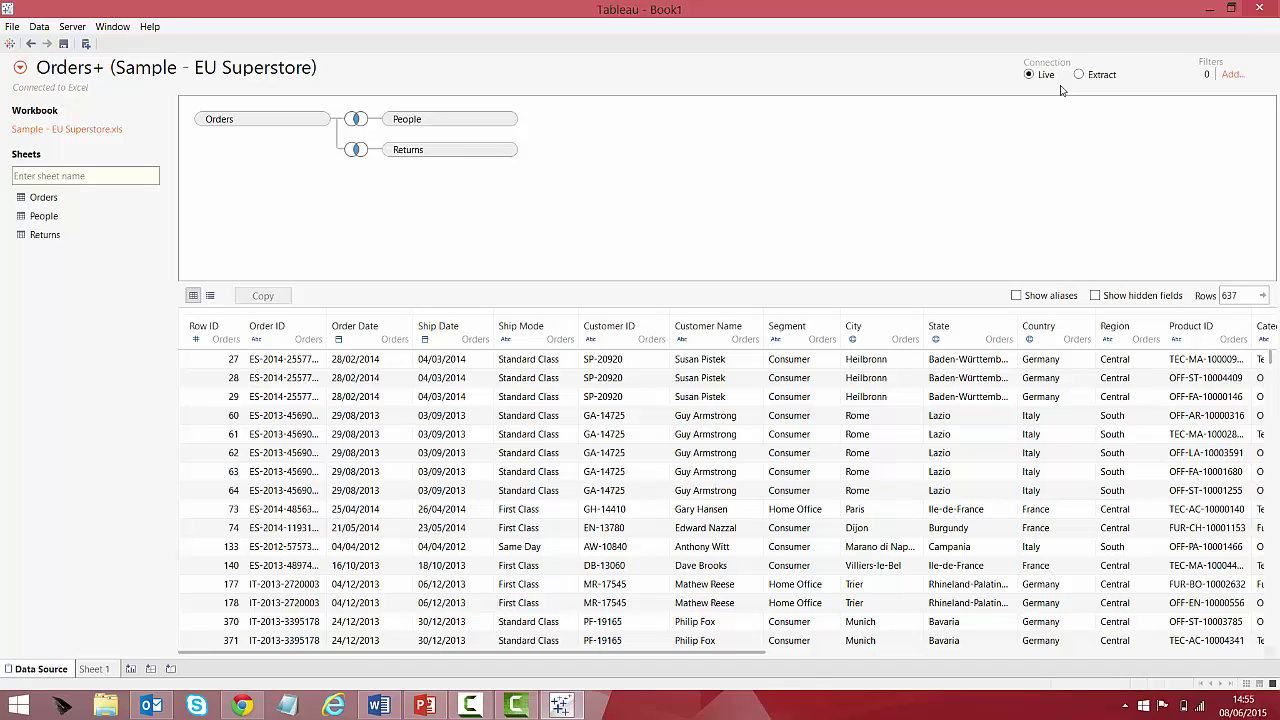
On Sheet 1, plot Sales and Profit as rows against the discrete month of Order Date as columns.
left_click(94, 669)
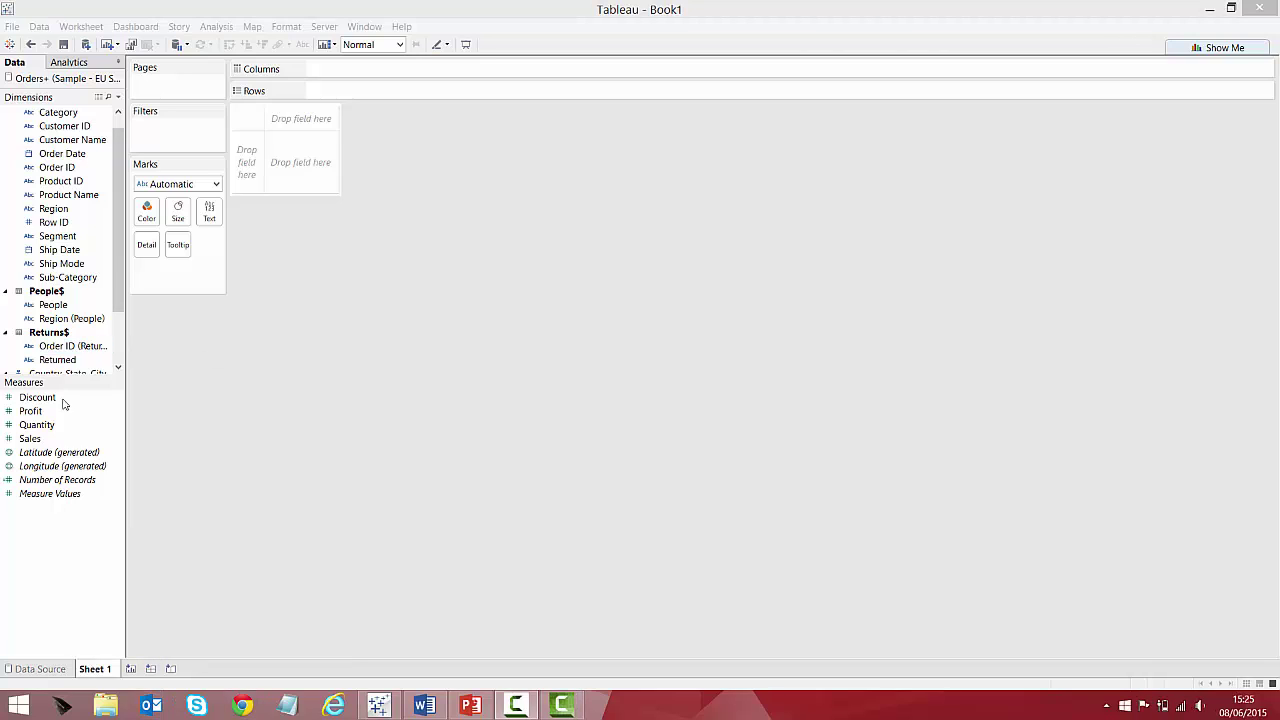
left_click_drag(32, 438, 377, 92)
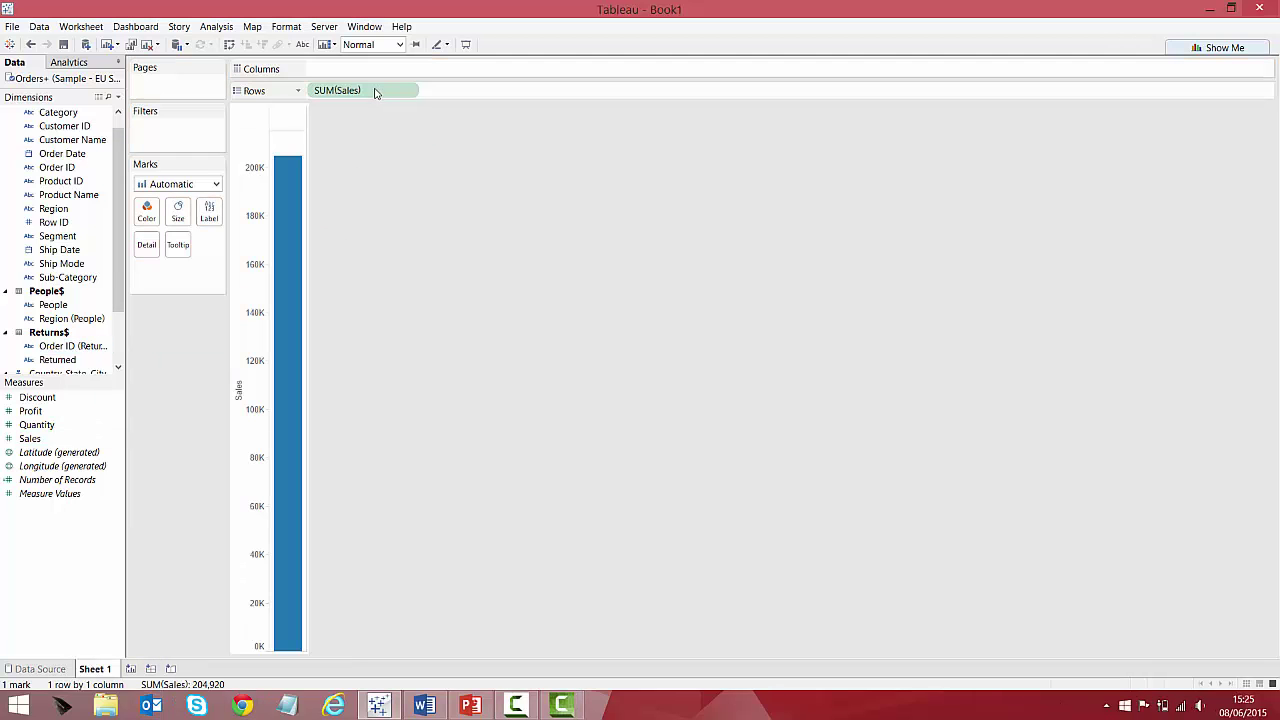
left_click_drag(30, 411, 475, 100)
left_click_drag(62, 153, 352, 74)
left_click(611, 312)
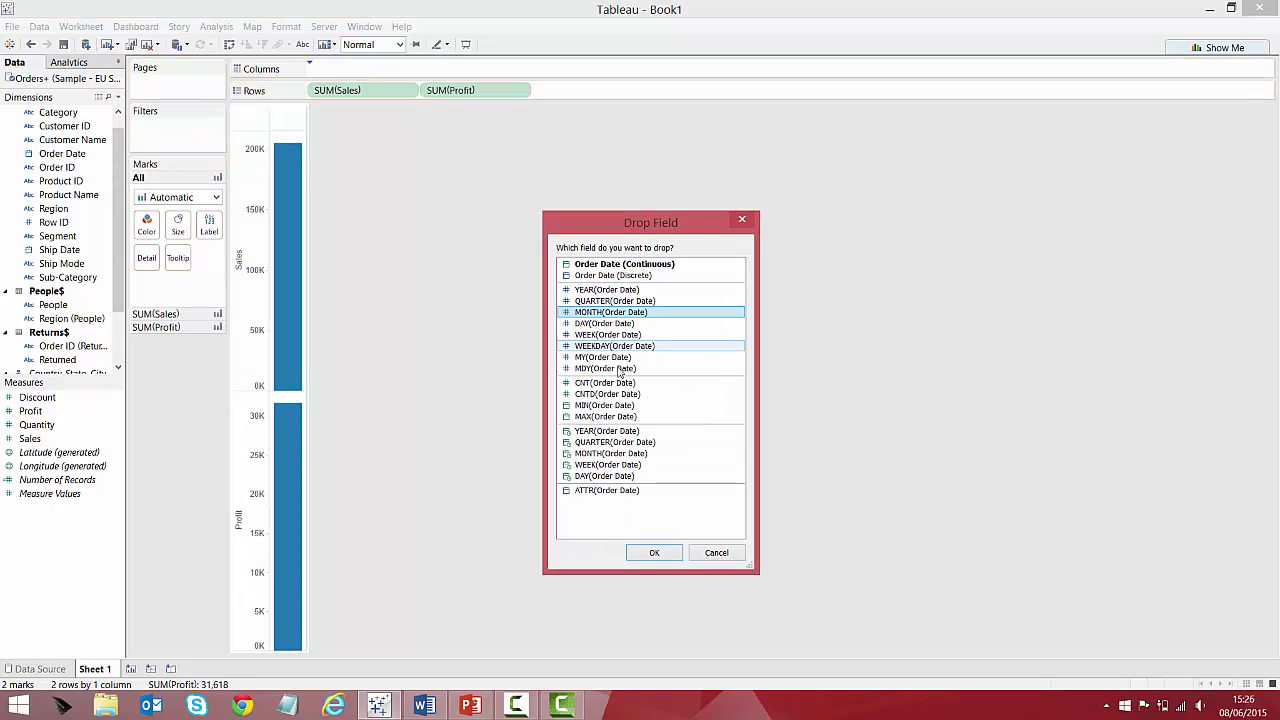
left_click(654, 554)
Filter the view by years of Order Date, keeping only 2013 and 2014.
left_click_drag(62, 153, 190, 140)
left_click(598, 339)
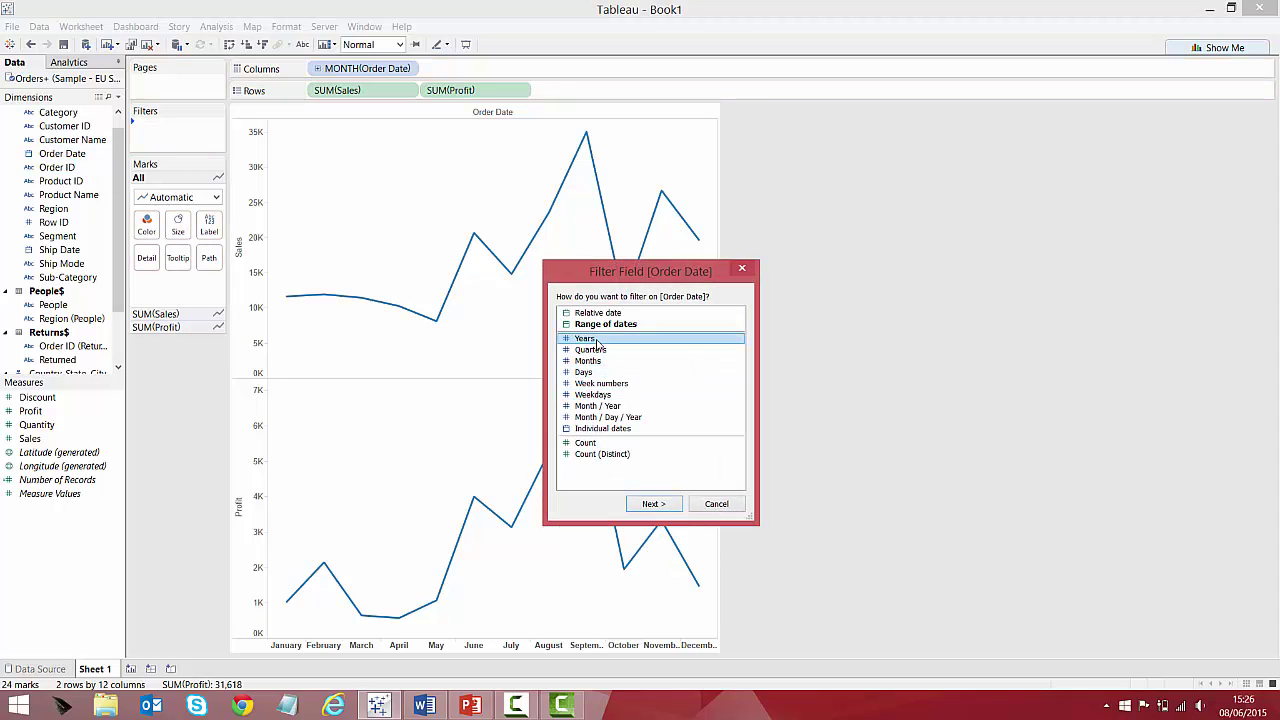
left_click(651, 504)
left_click(524, 258)
left_click(524, 269)
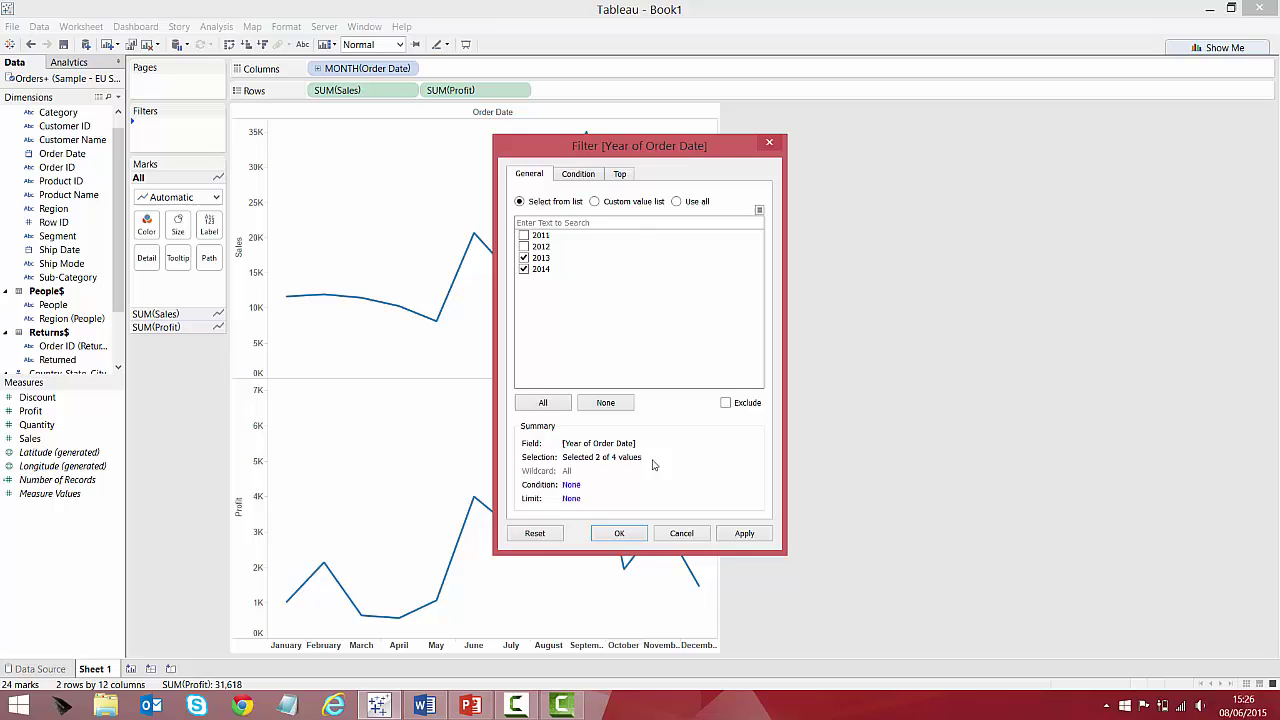
left_click(742, 534)
left_click(619, 533)
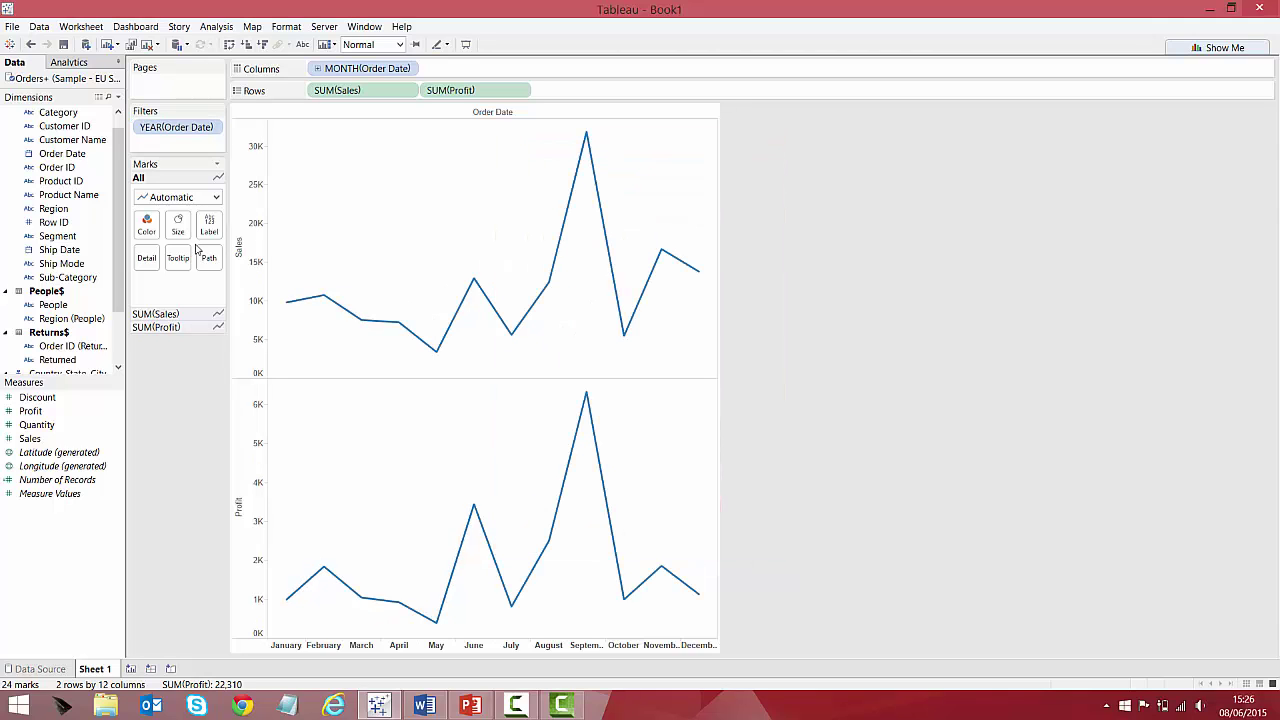
Colour the Sales and Profit lines by discrete year of Order Date and set the view to Fit Width.
left_click_drag(62, 153, 152, 228)
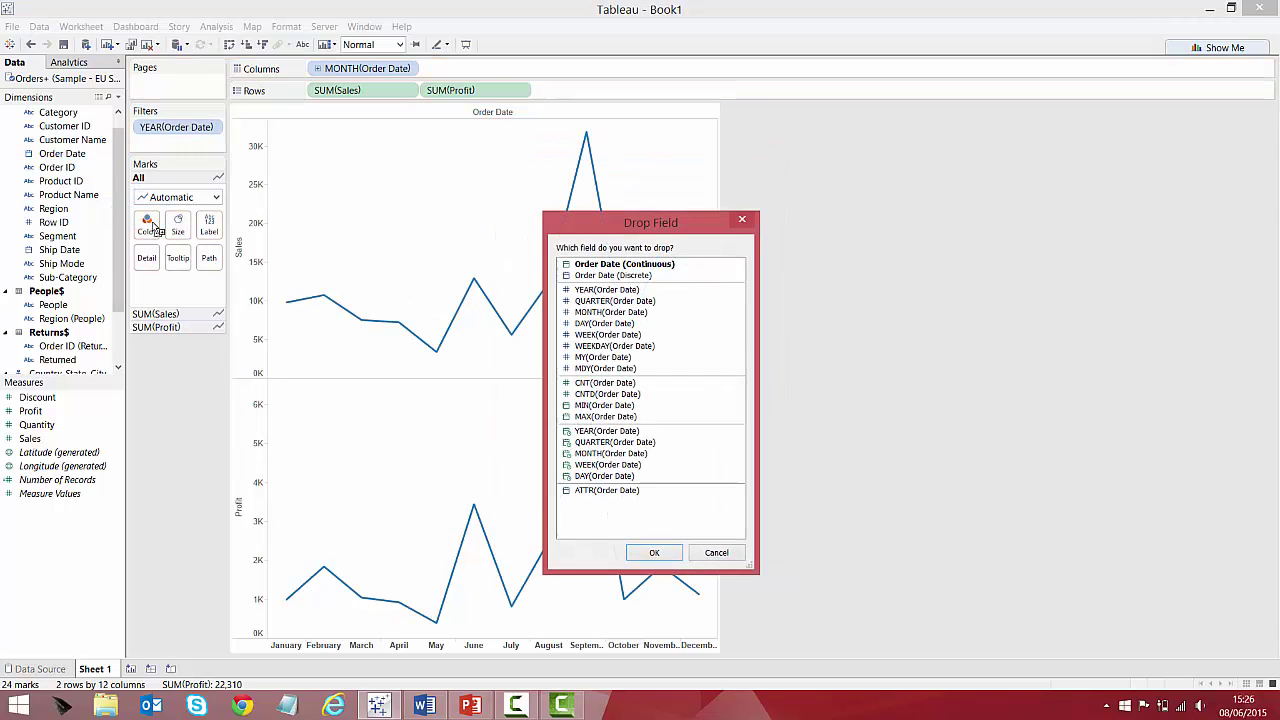
left_click(614, 301)
left_click(607, 289)
left_click(654, 553)
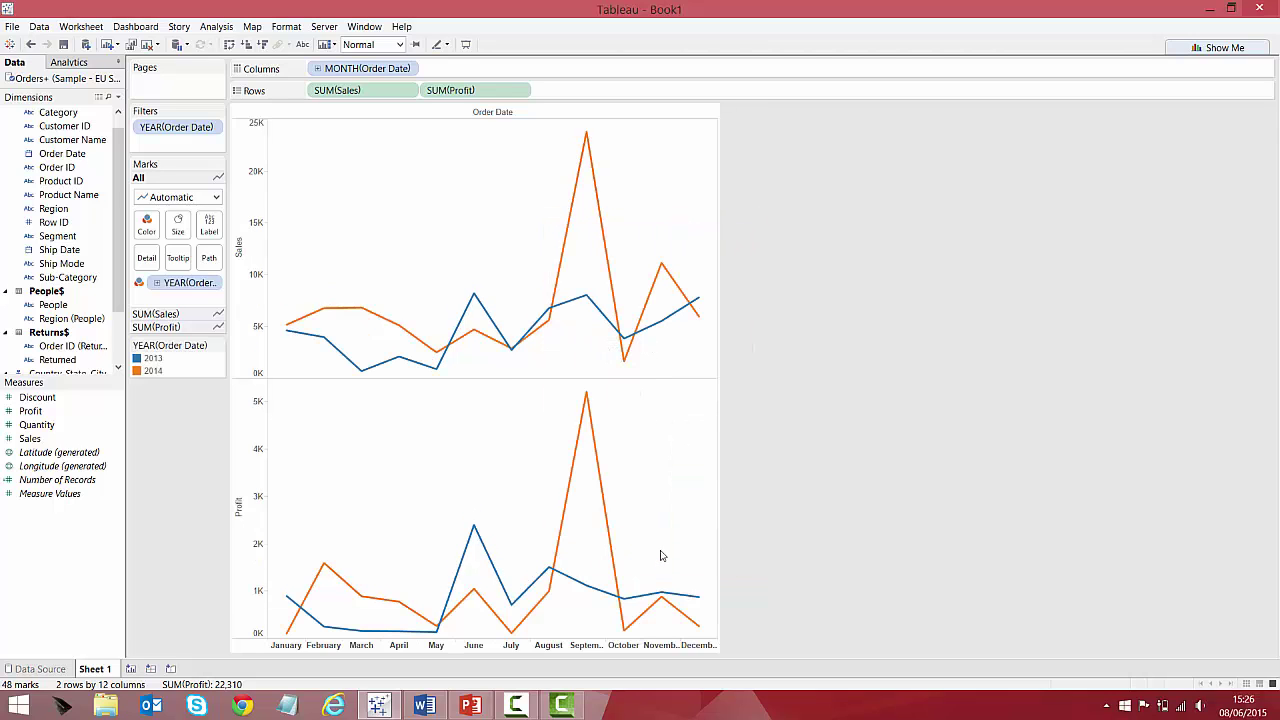
left_click(399, 44)
left_click(380, 74)
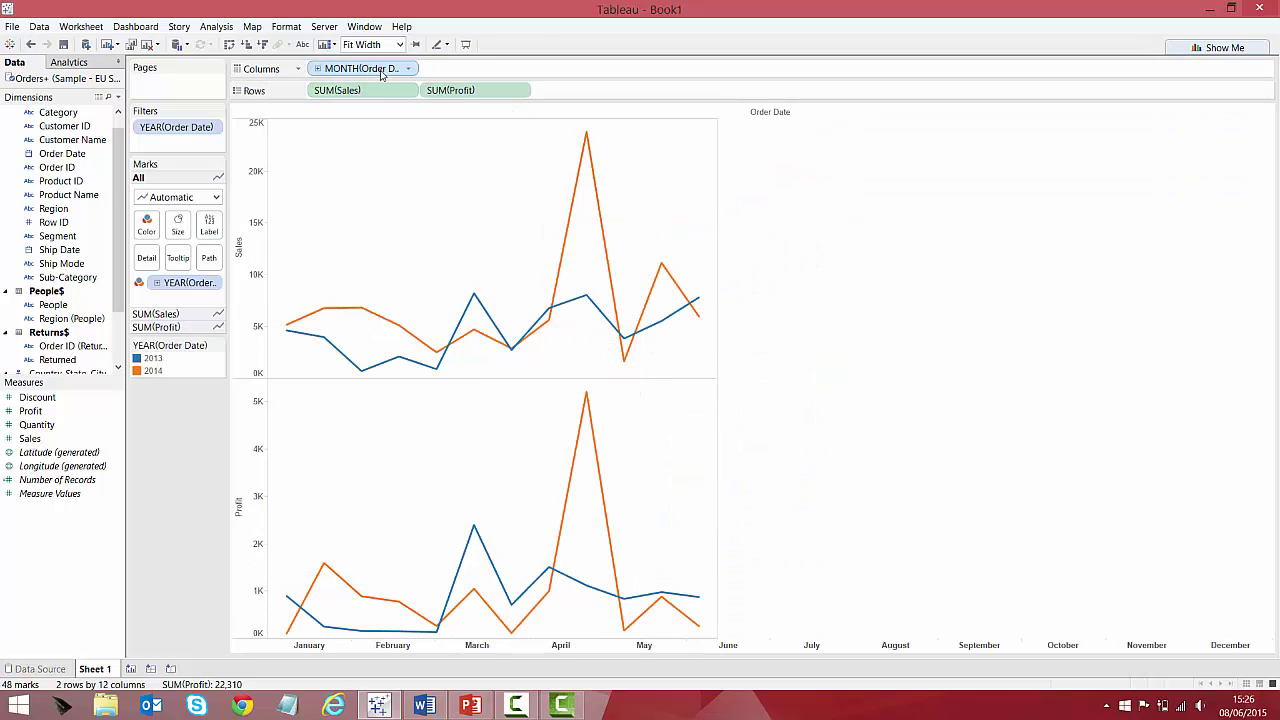
Rename Sheet 1 as Sales & Profit.
right_click(100, 668)
left_click(148, 534)
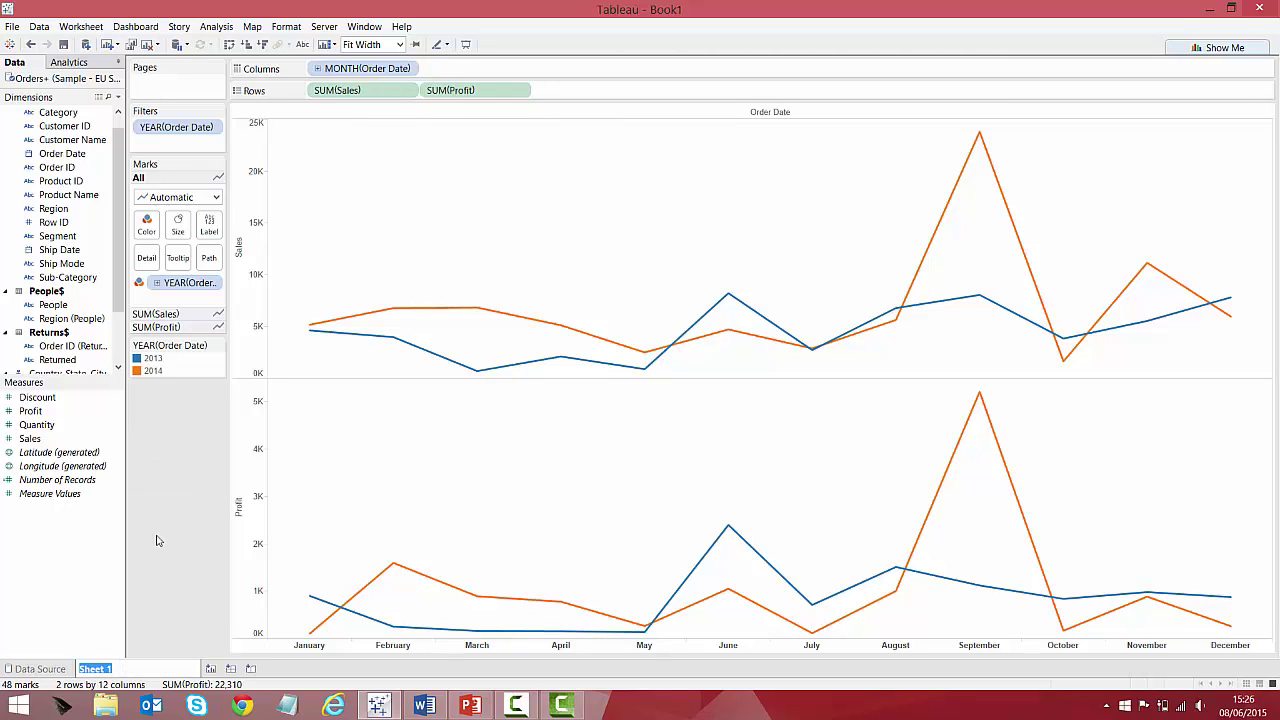
type("Sales & Profit")
key("Return")
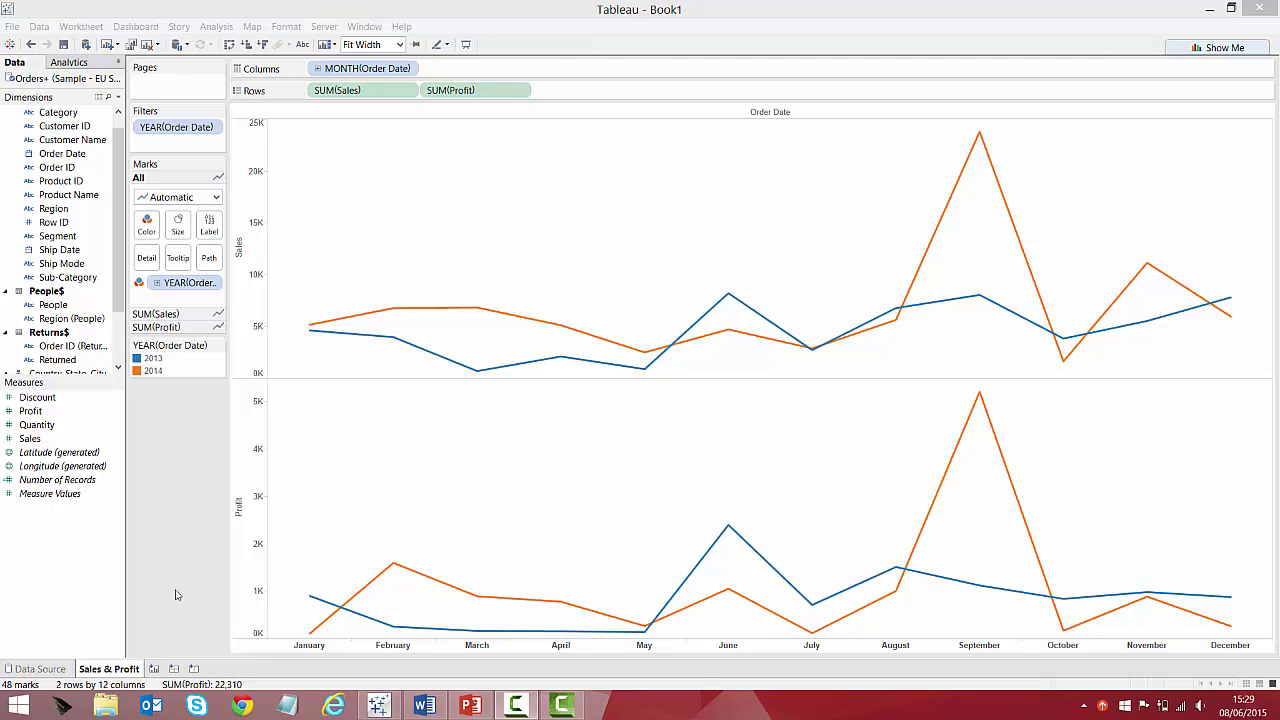
Duplicate the Sales & Profit worksheet and name the copy Sales & Profit 2.
right_click(133, 670)
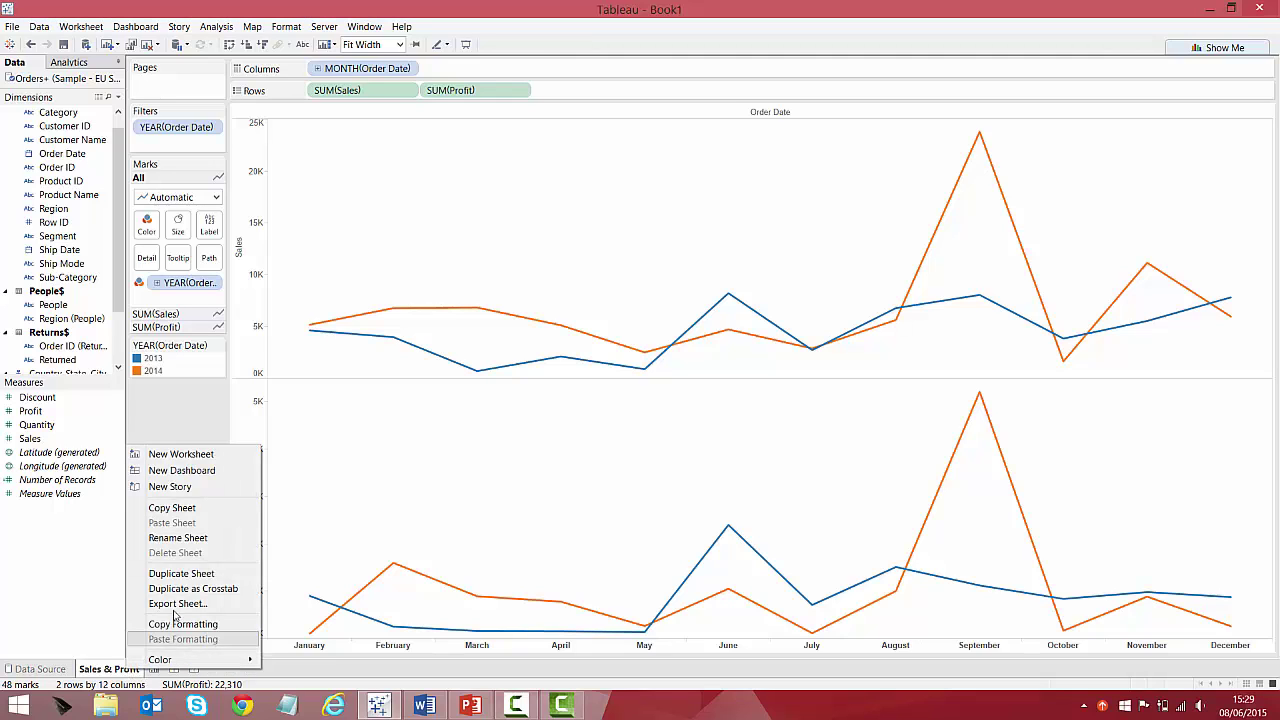
left_click(181, 573)
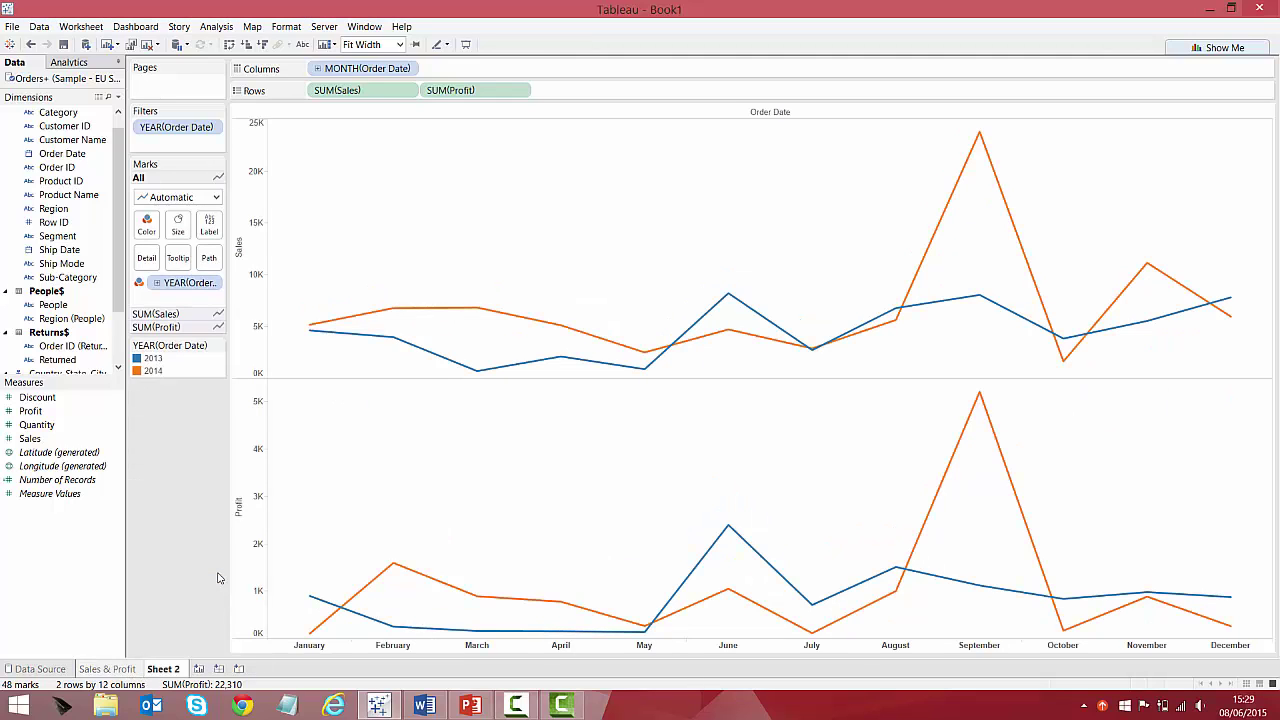
right_click(180, 669)
left_click(244, 536)
type("Sale")
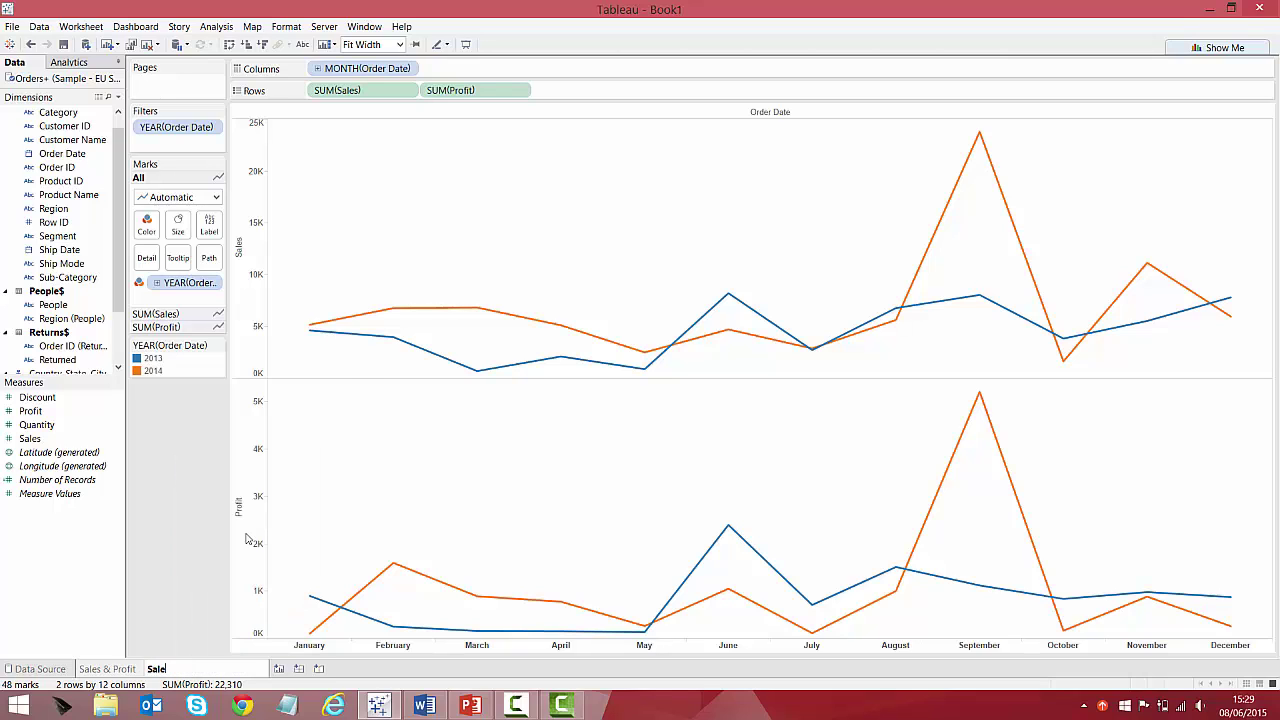
type("s & Profit 2")
key("Return")
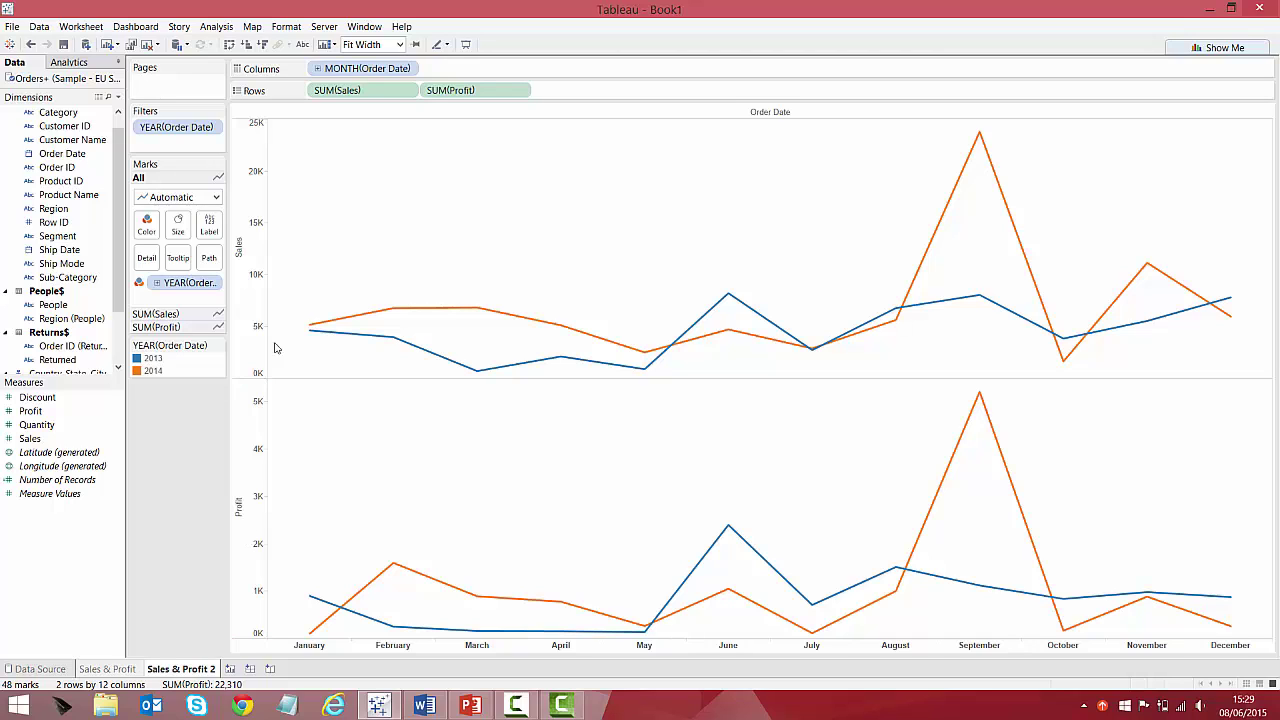
Remove the year of Order Date from the line colouring and combine Profit with Sales on one shared axis.
left_click_drag(188, 284, 66, 234)
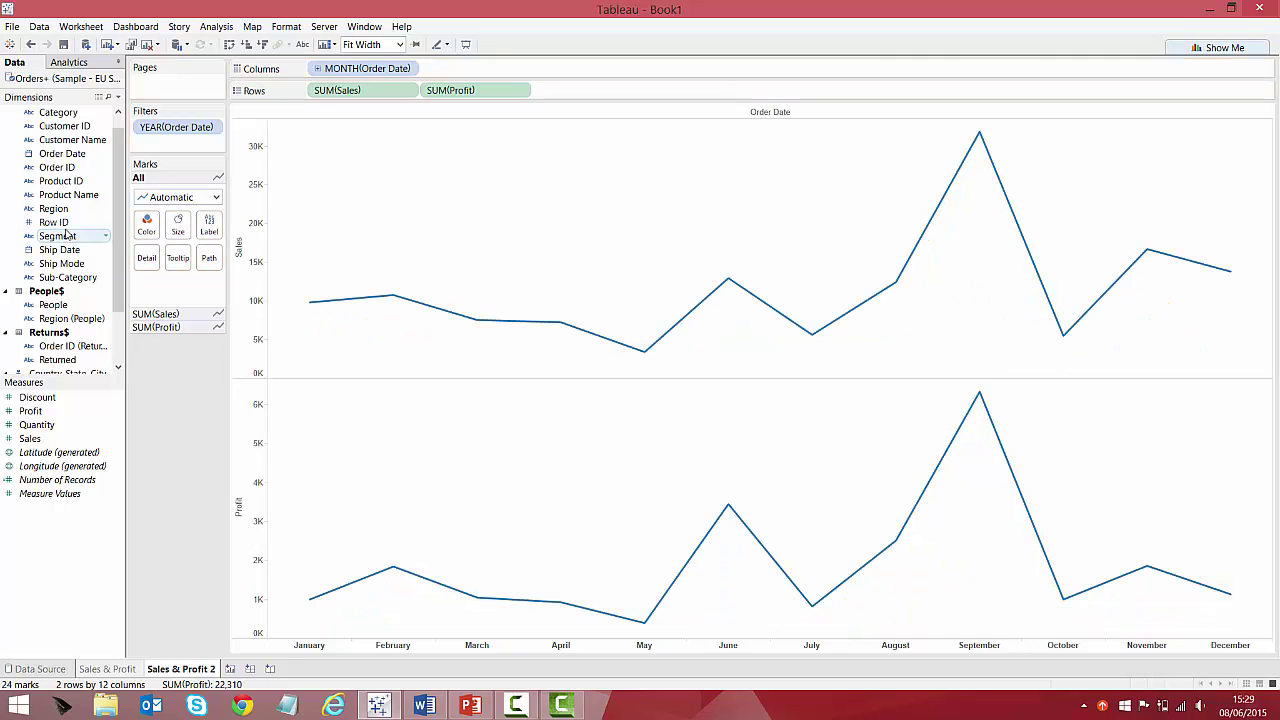
left_click_drag(470, 90, 248, 213)
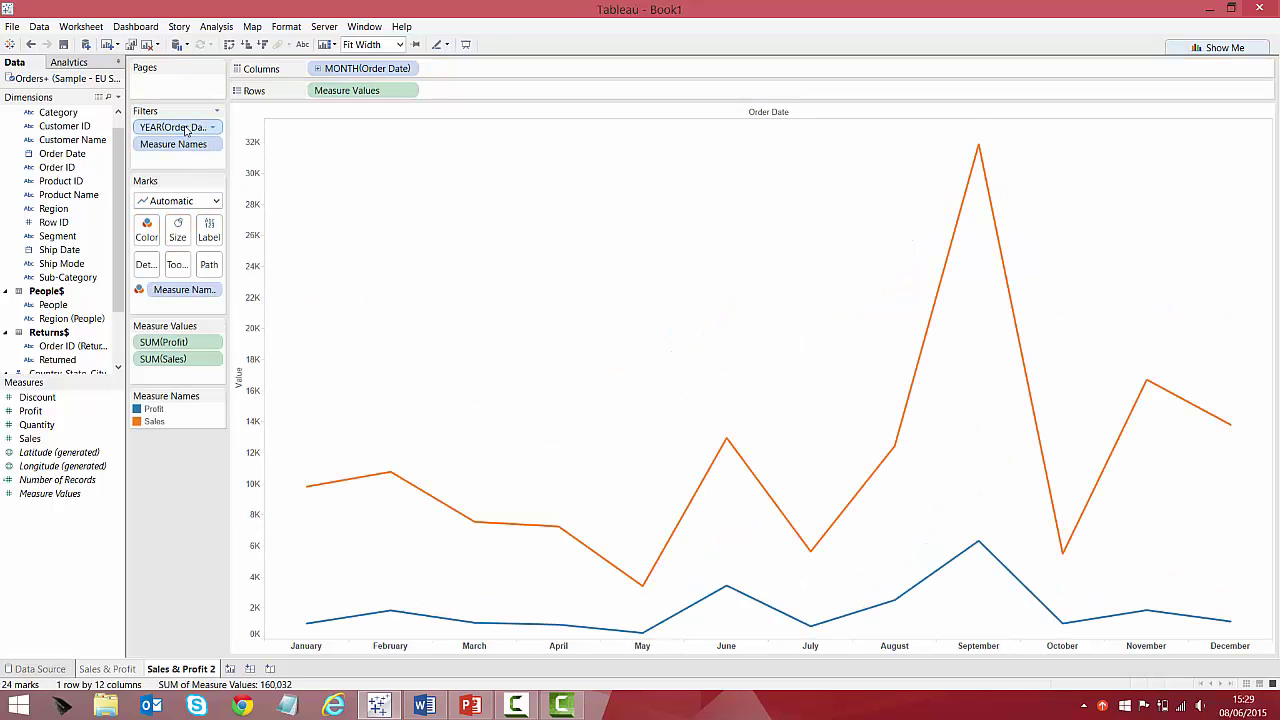
Split the combined chart into rows by discrete year of Order Date, placed before Measure Values.
left_click_drag(74, 154, 320, 93)
left_click(607, 289)
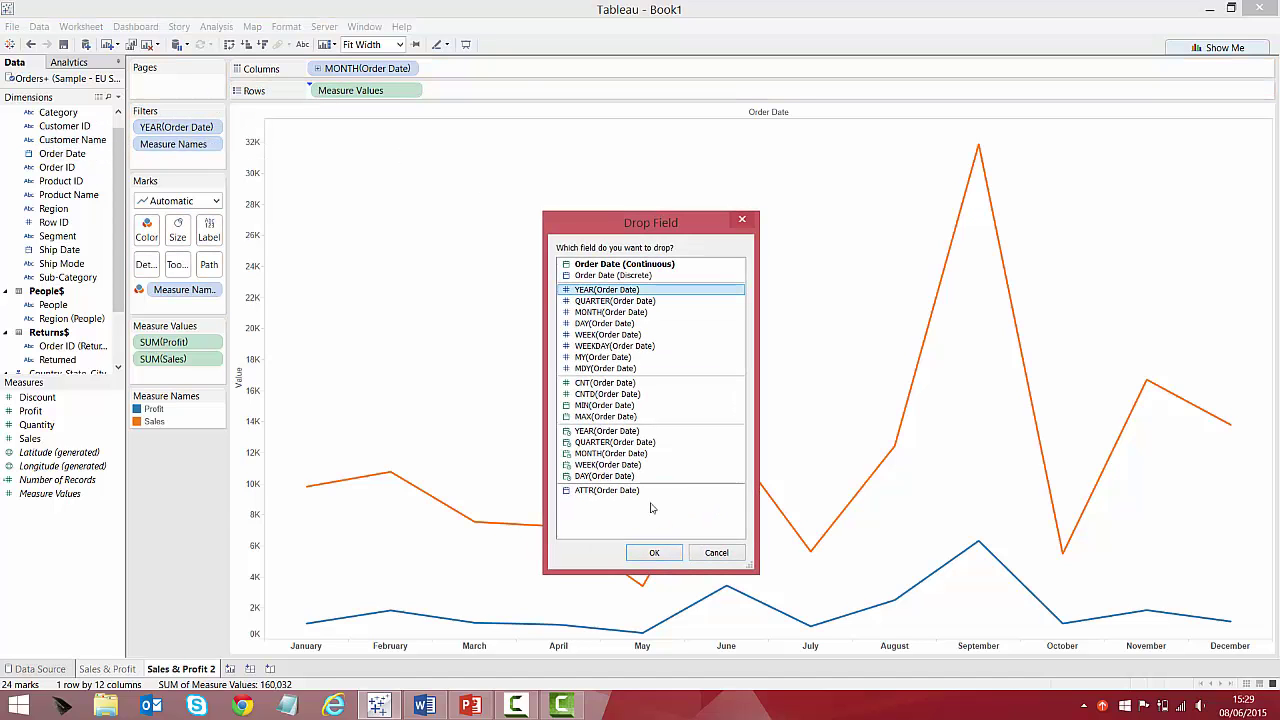
left_click(654, 547)
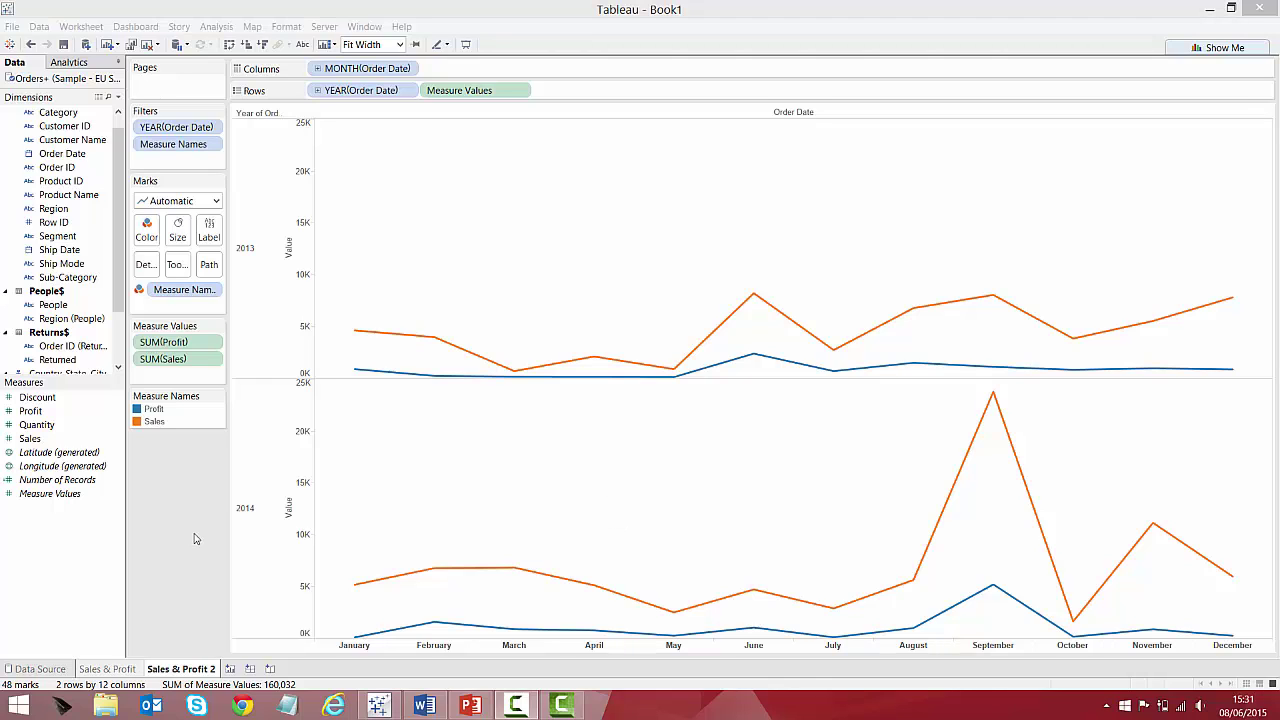
Create a new worksheet showing Sales as columns, divided by Region.
left_click(230, 668)
left_click_drag(30, 438, 345, 67)
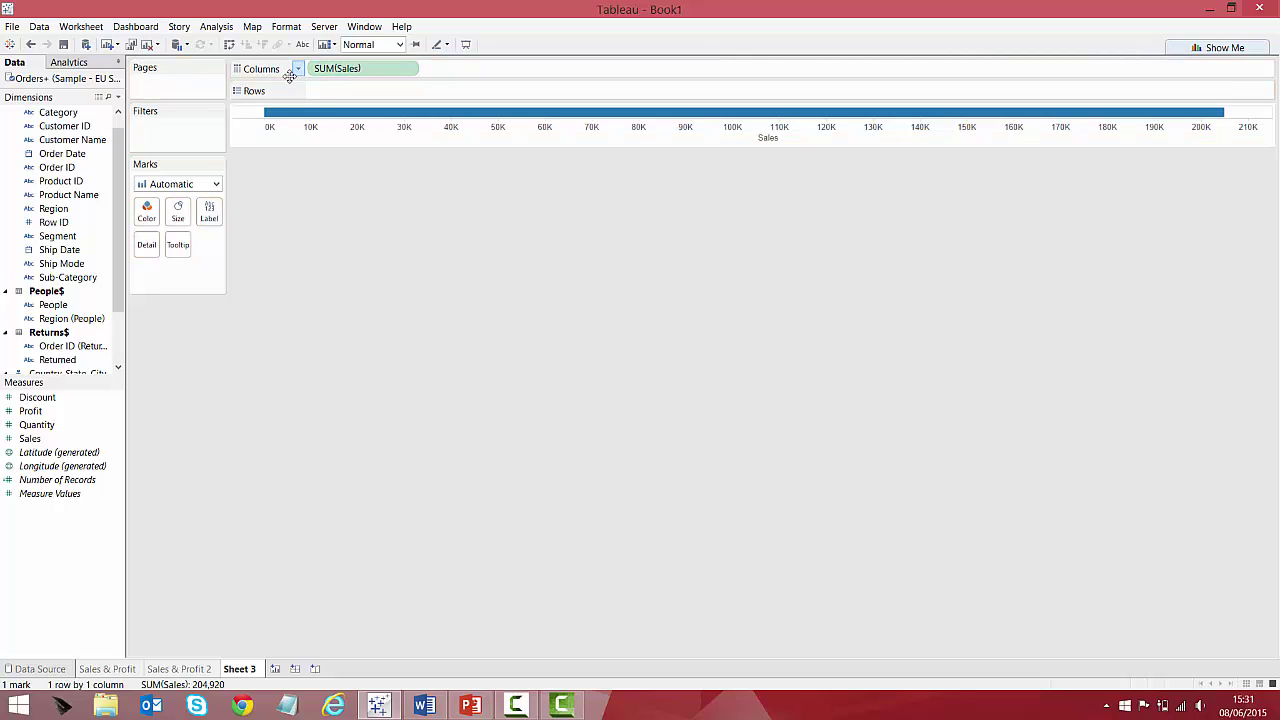
left_click_drag(86, 211, 318, 76)
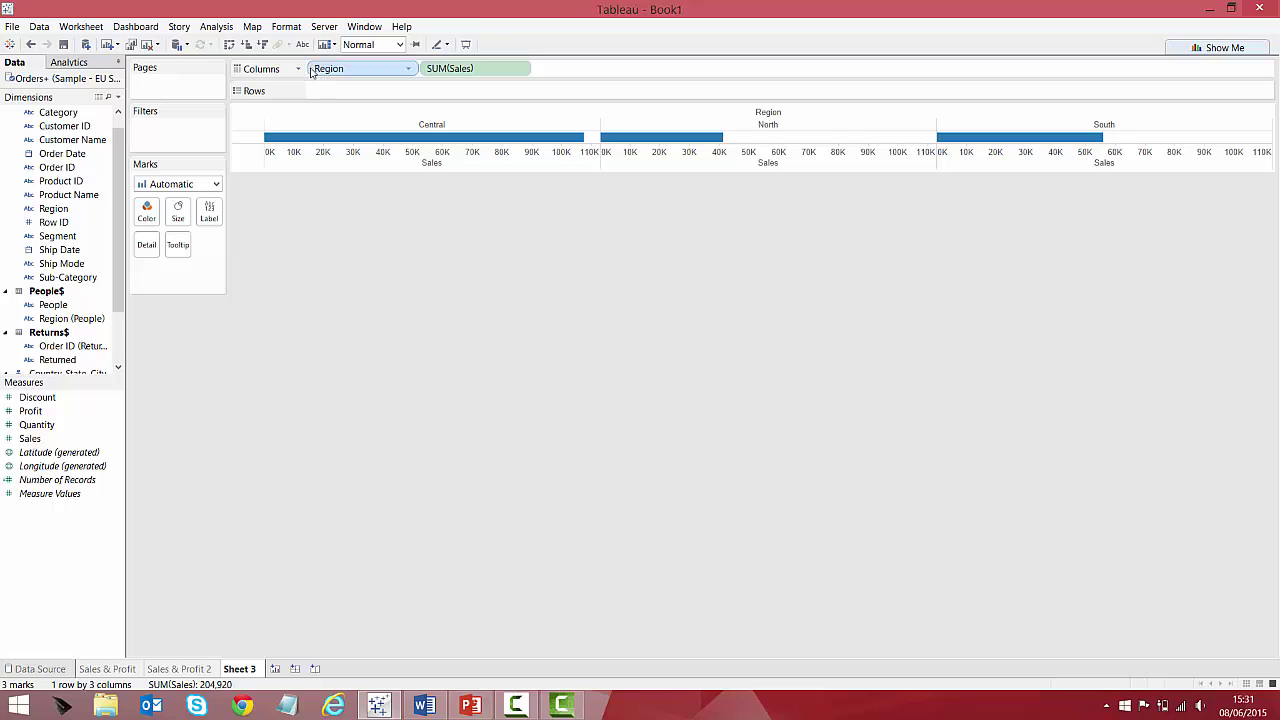
Create a hierarchy from Category and Sub-Category, keeping the suggested name Category, Sub-Category.
scroll(120, 170, "down", 1)
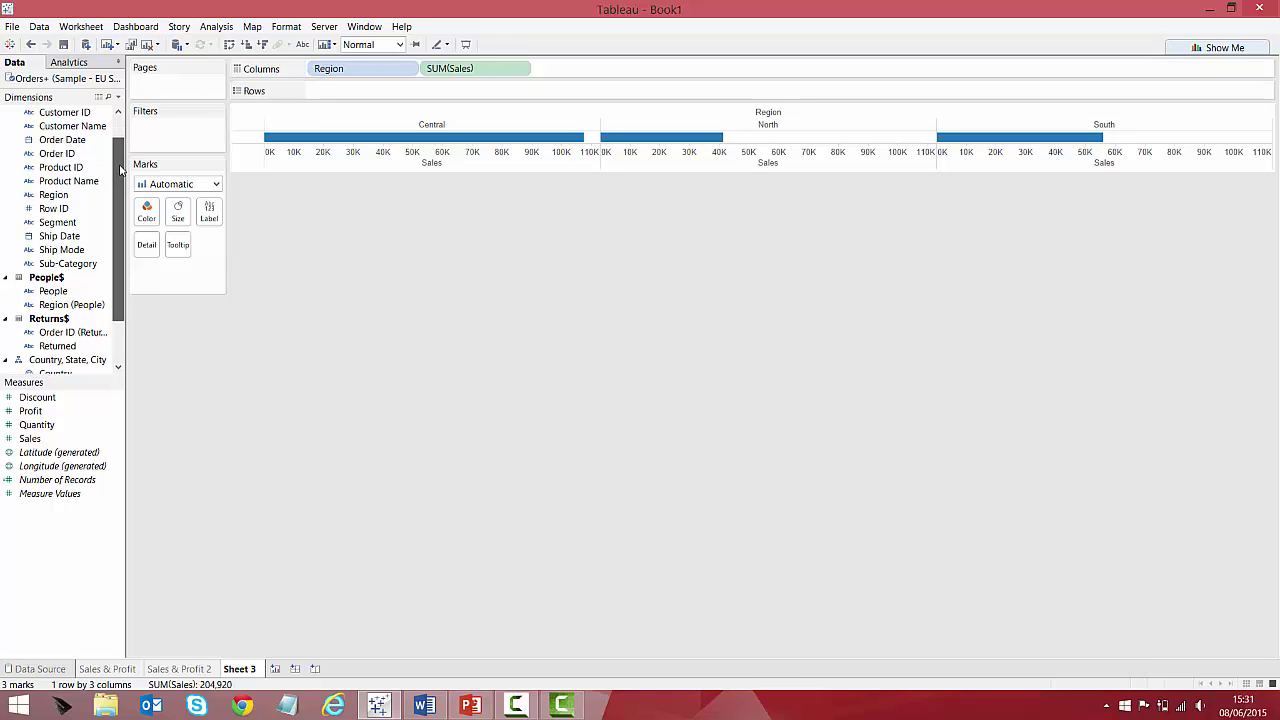
scroll(120, 170, "up", 2)
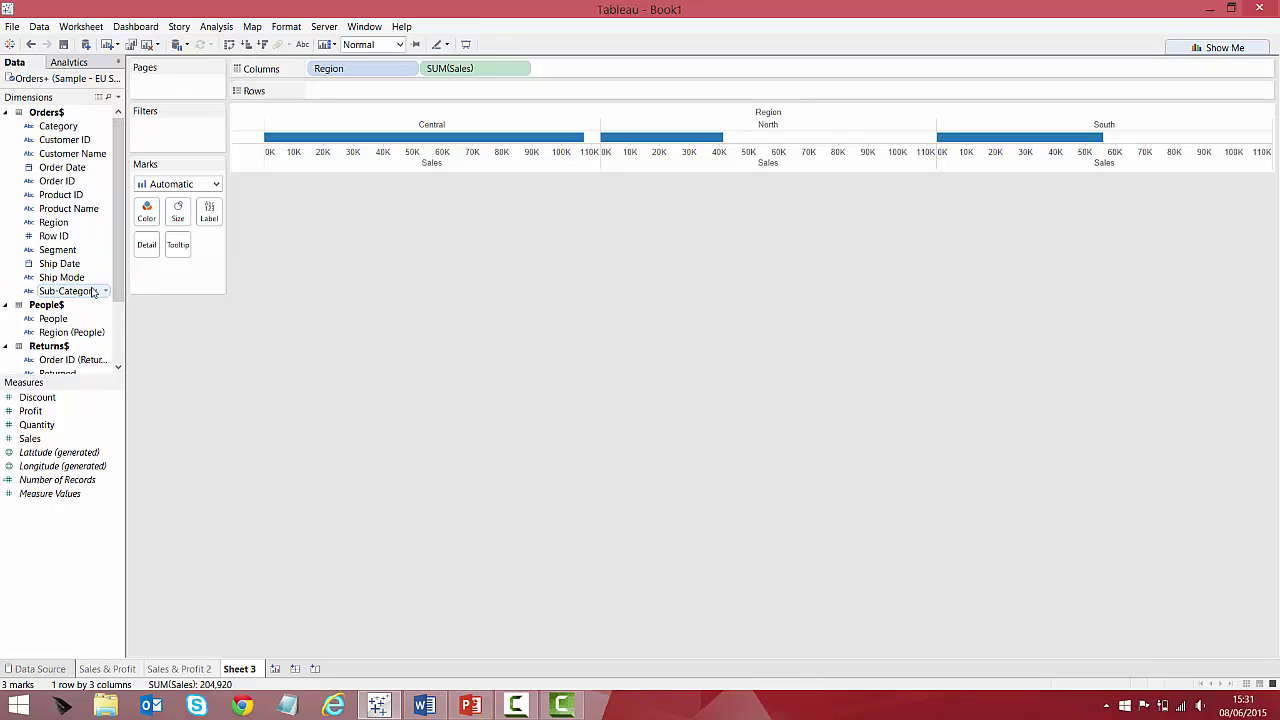
left_click_drag(93, 291, 82, 128)
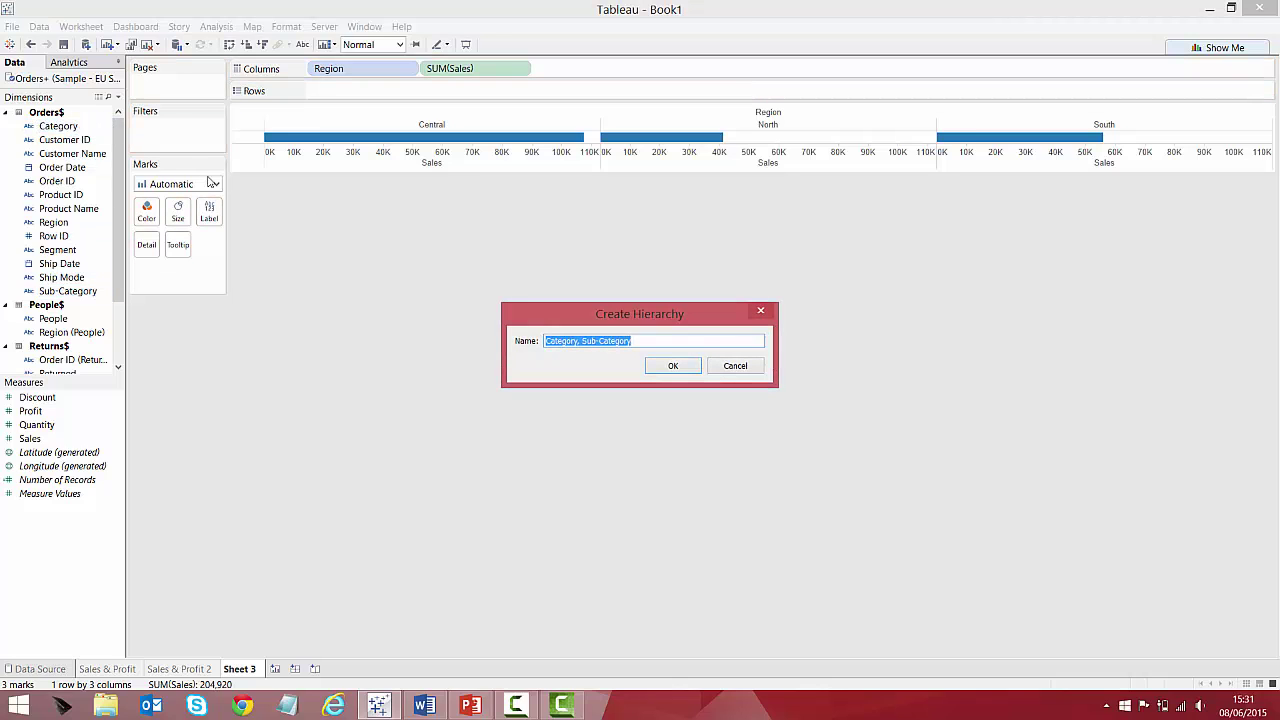
left_click(658, 366)
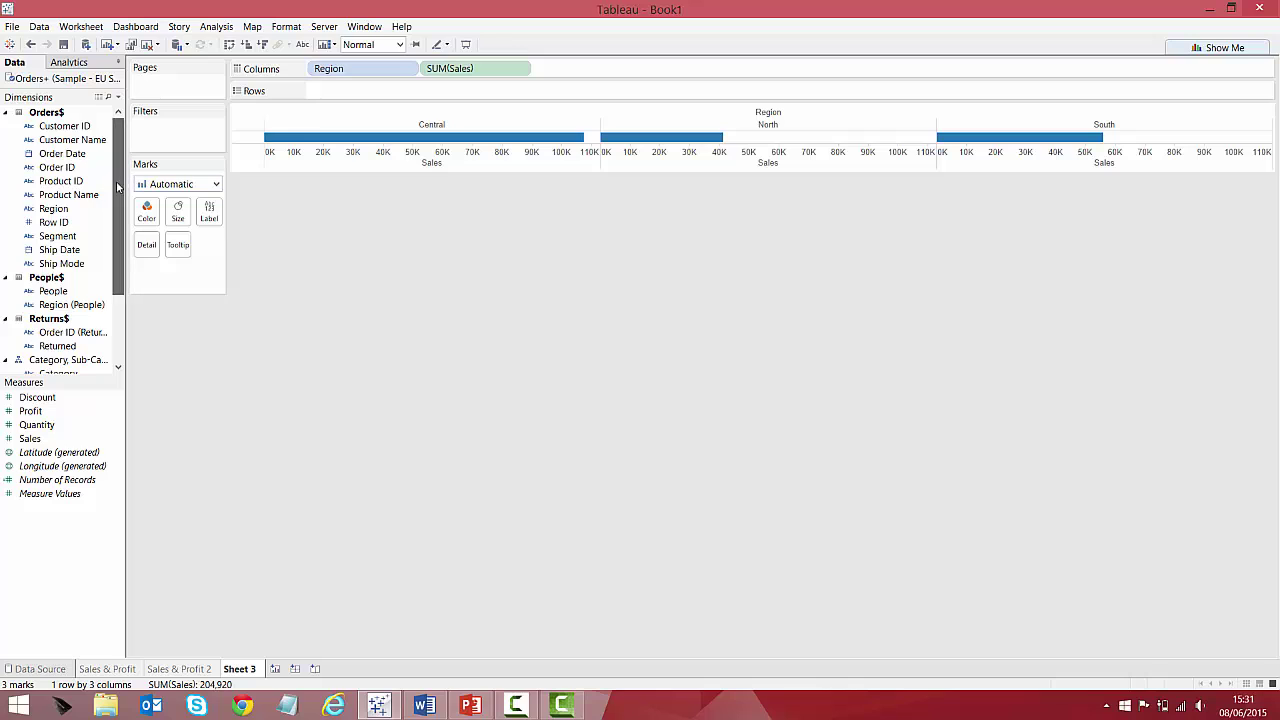
Add the Category, Sub-Category hierarchy to the rows and expand it to the Sub-Category level.
left_click_drag(117, 187, 114, 248)
left_click_drag(66, 304, 321, 96)
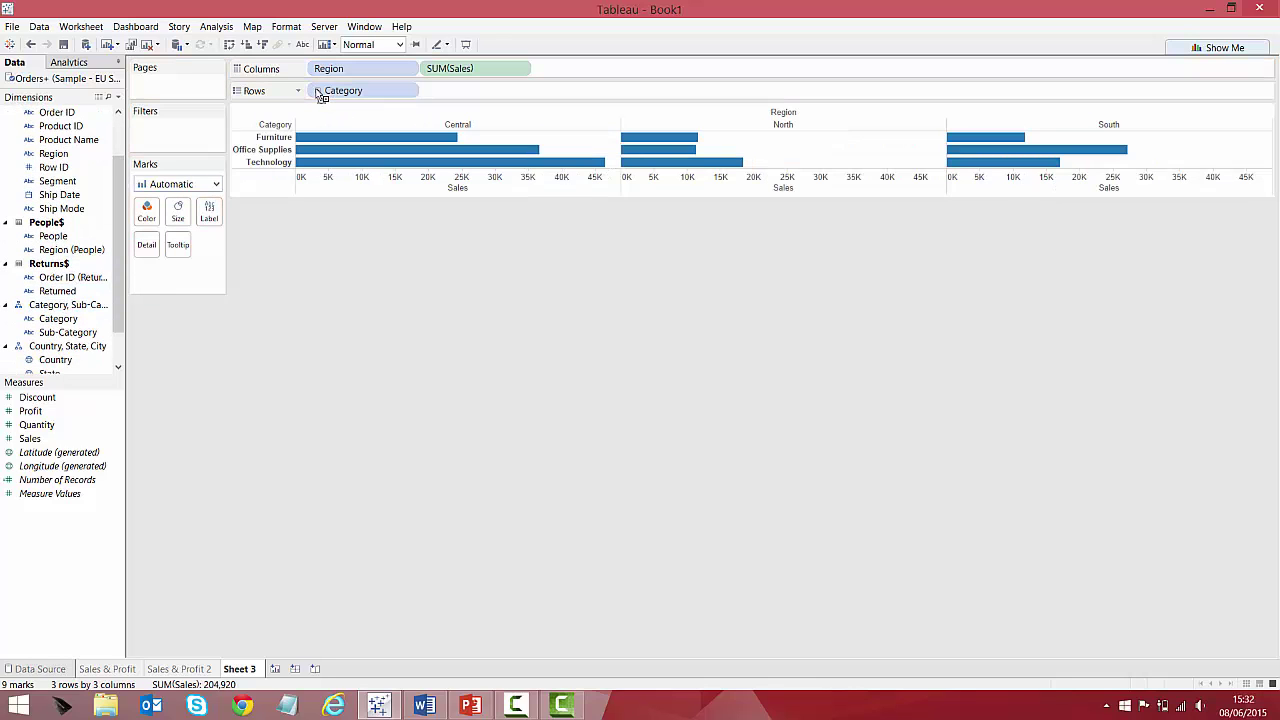
left_click(320, 94)
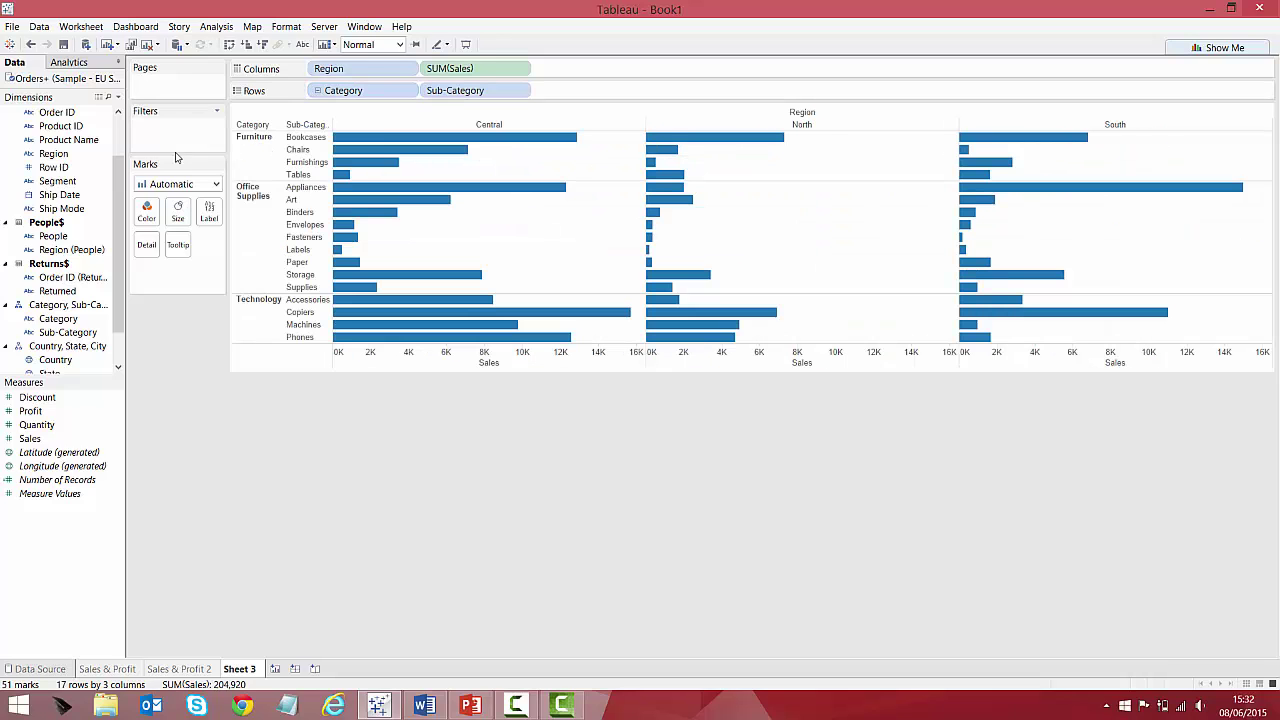
Colour the bars by Profit using the Orange-Blue Diverging palette with the full color range.
left_click_drag(30, 411, 147, 212)
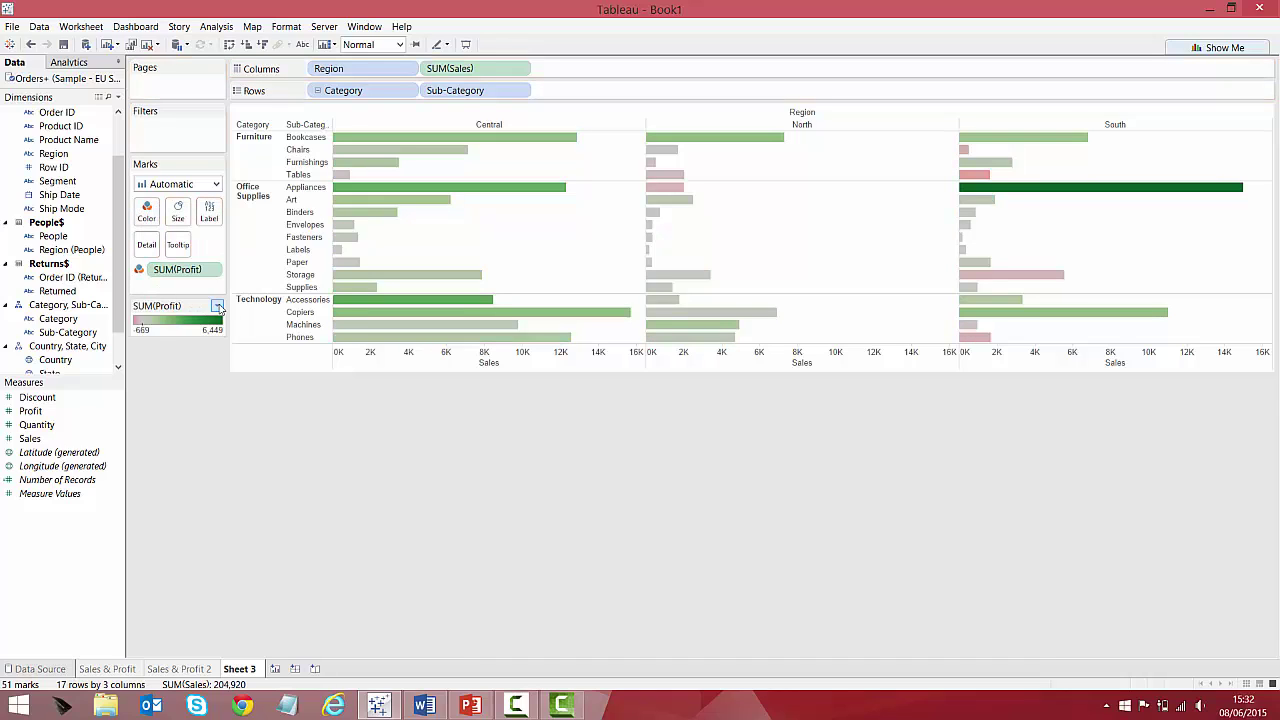
left_click(217, 306)
left_click(200, 320)
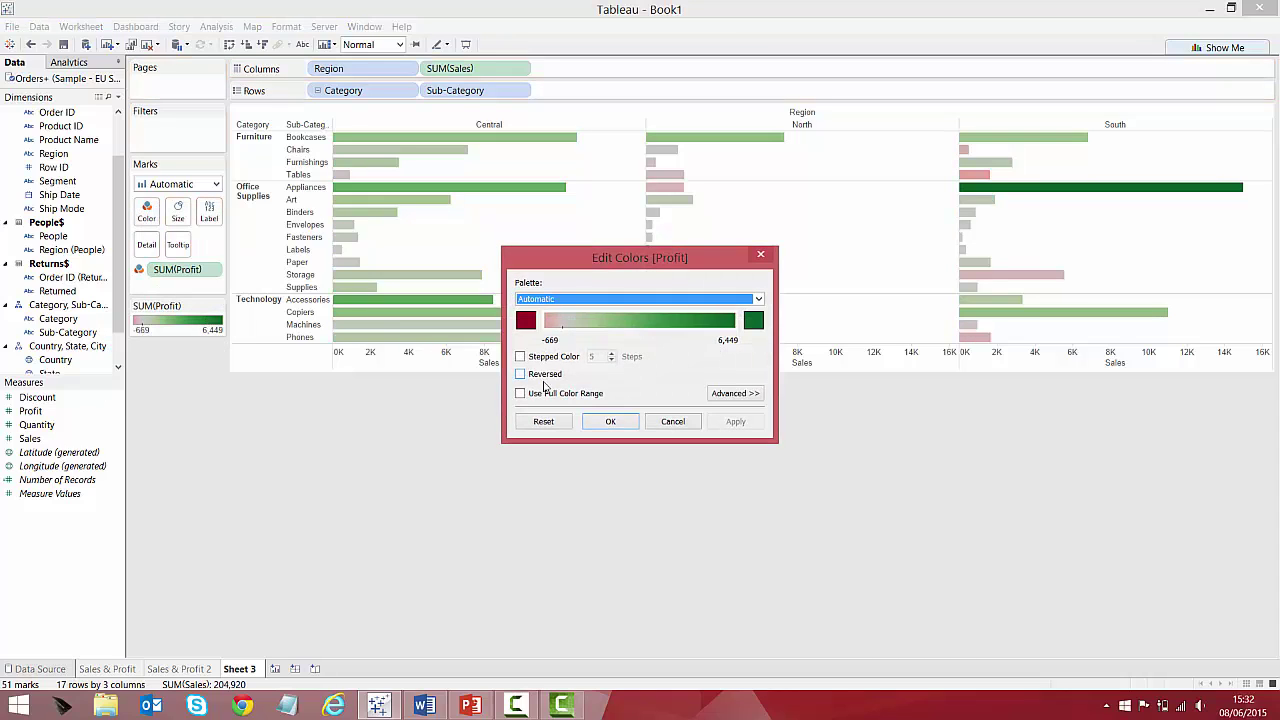
left_click(547, 393)
left_click(758, 299)
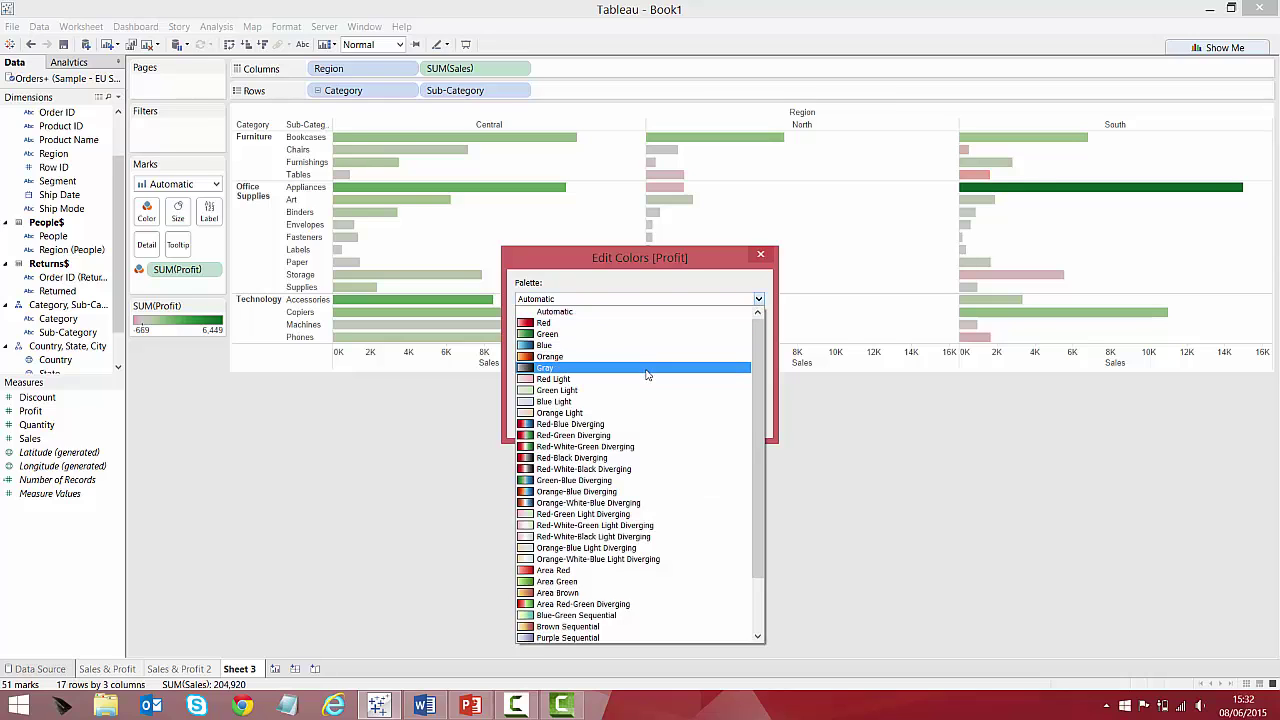
left_click(631, 491)
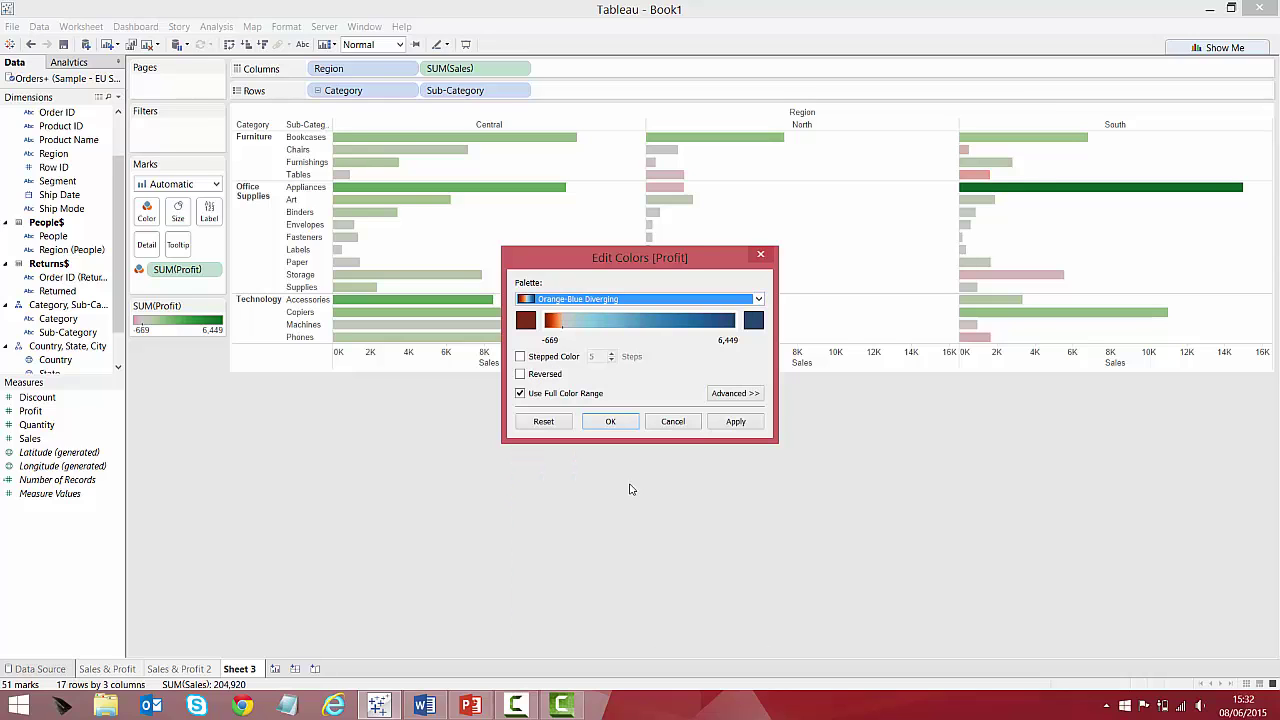
left_click(737, 422)
left_click(621, 422)
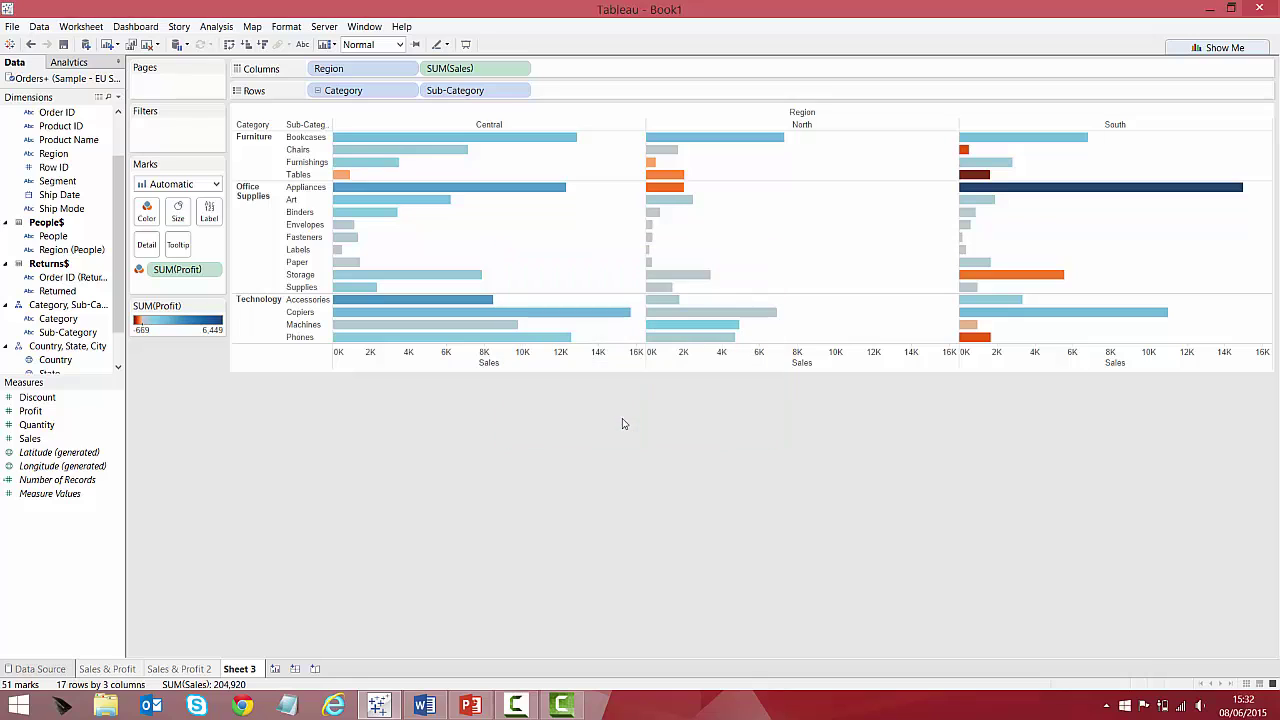
Move Region to the rows ahead of Category and add a Category filter with all values included.
left_click_drag(330, 78, 315, 85)
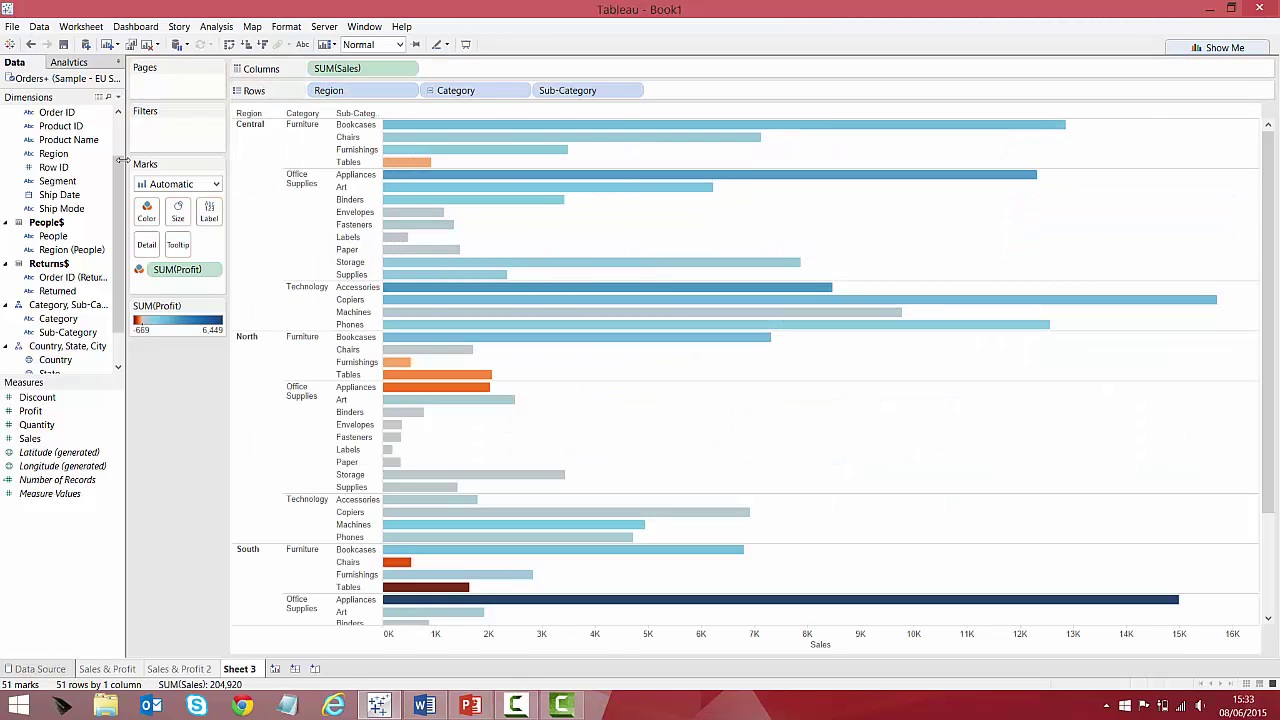
left_click_drag(120, 170, 120, 185)
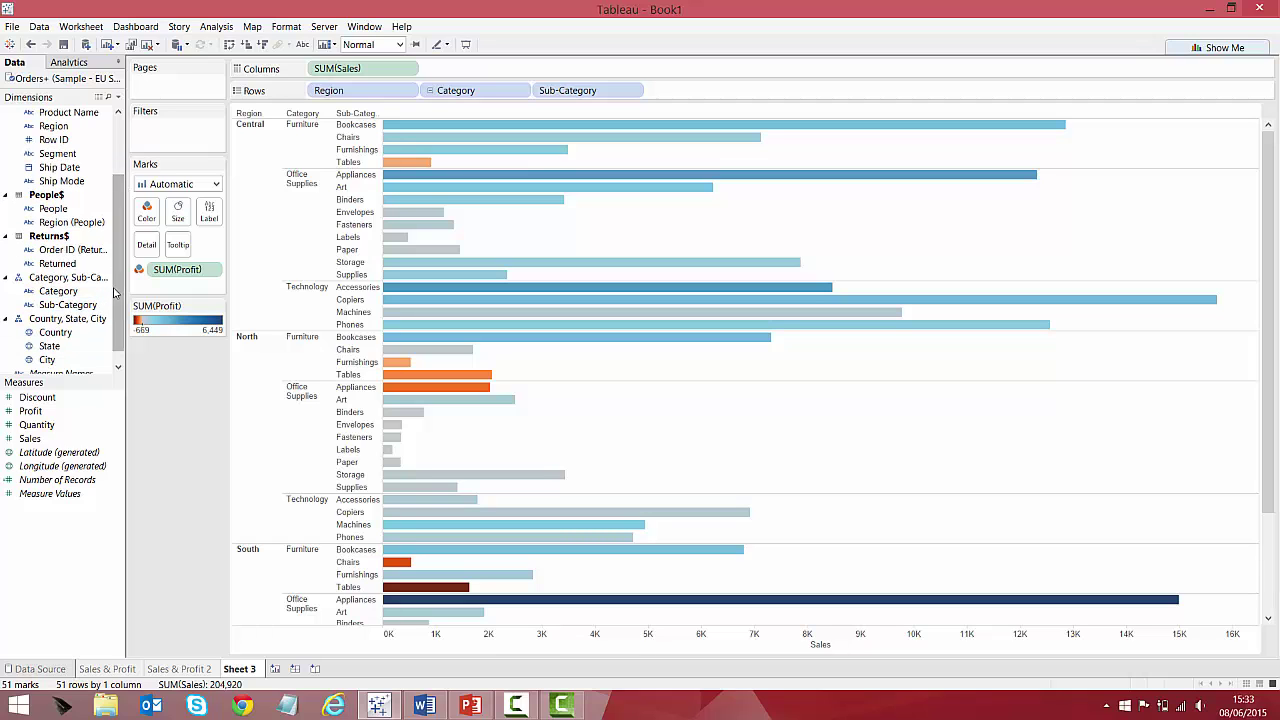
left_click_drag(58, 291, 152, 132)
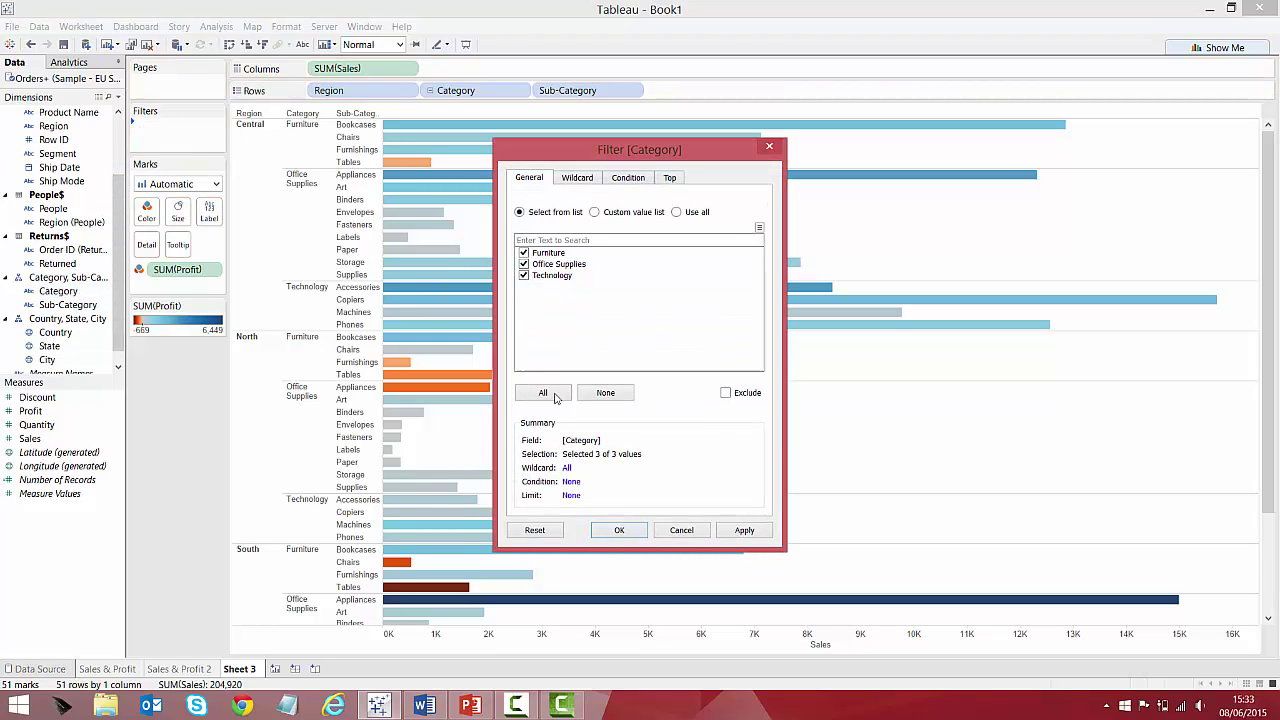
left_click(619, 530)
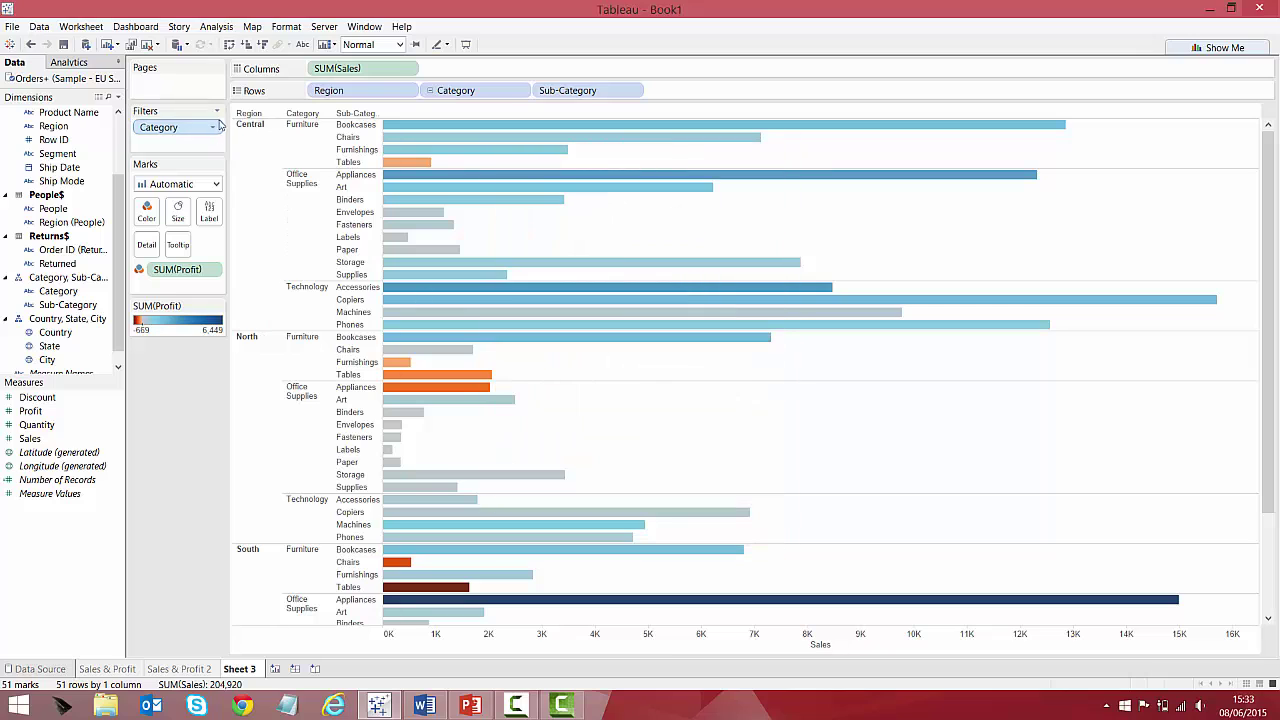
Show the Category quick filter and make it a Single Value (List).
left_click(213, 127)
left_click(222, 165)
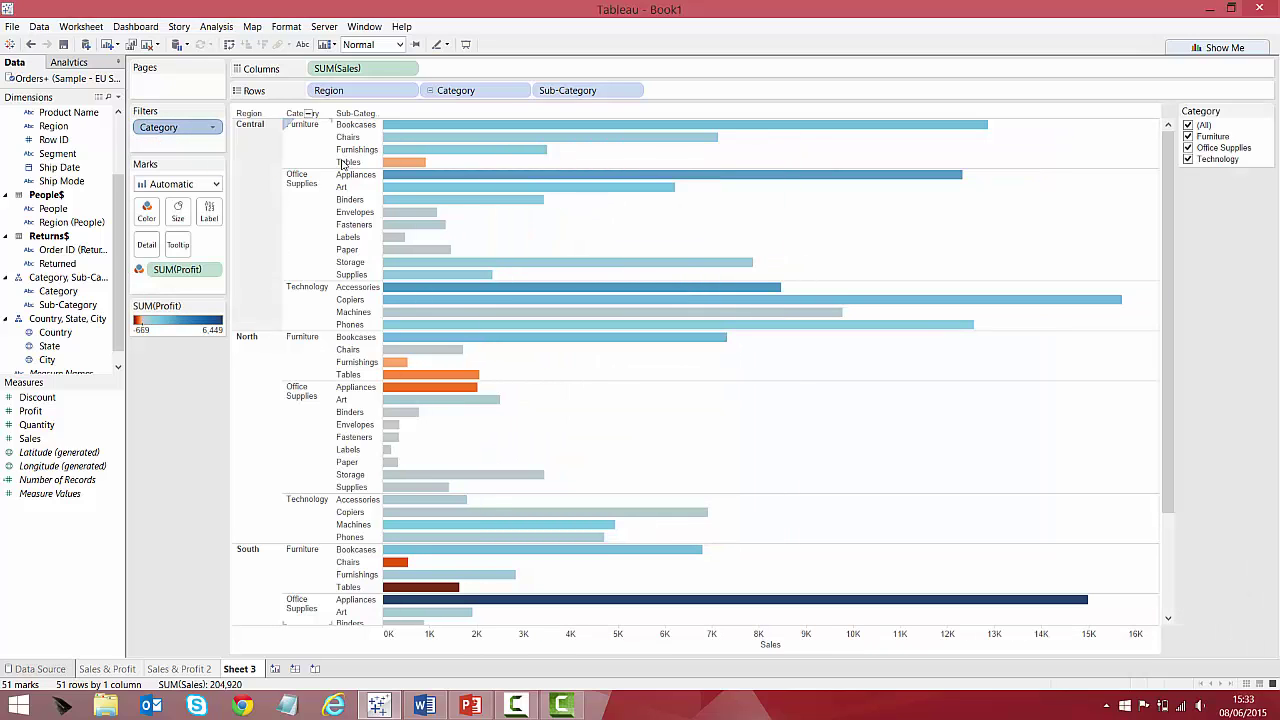
left_click(1265, 113)
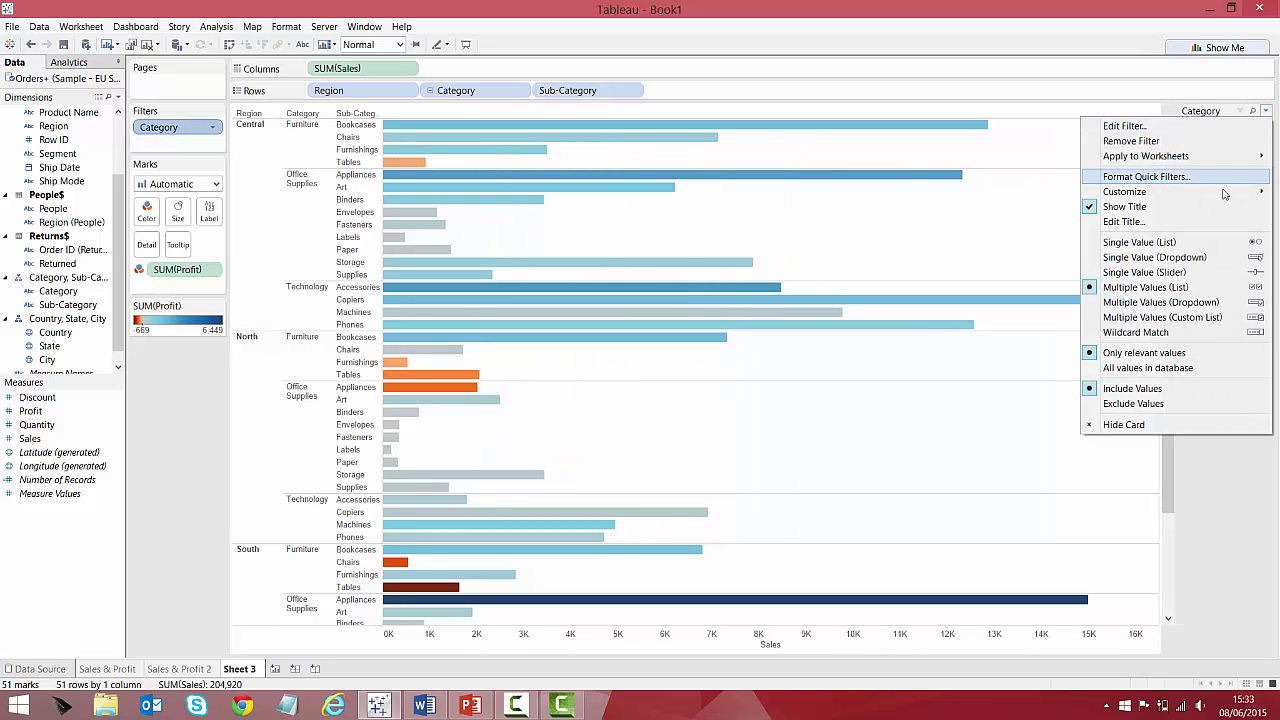
left_click(1210, 247)
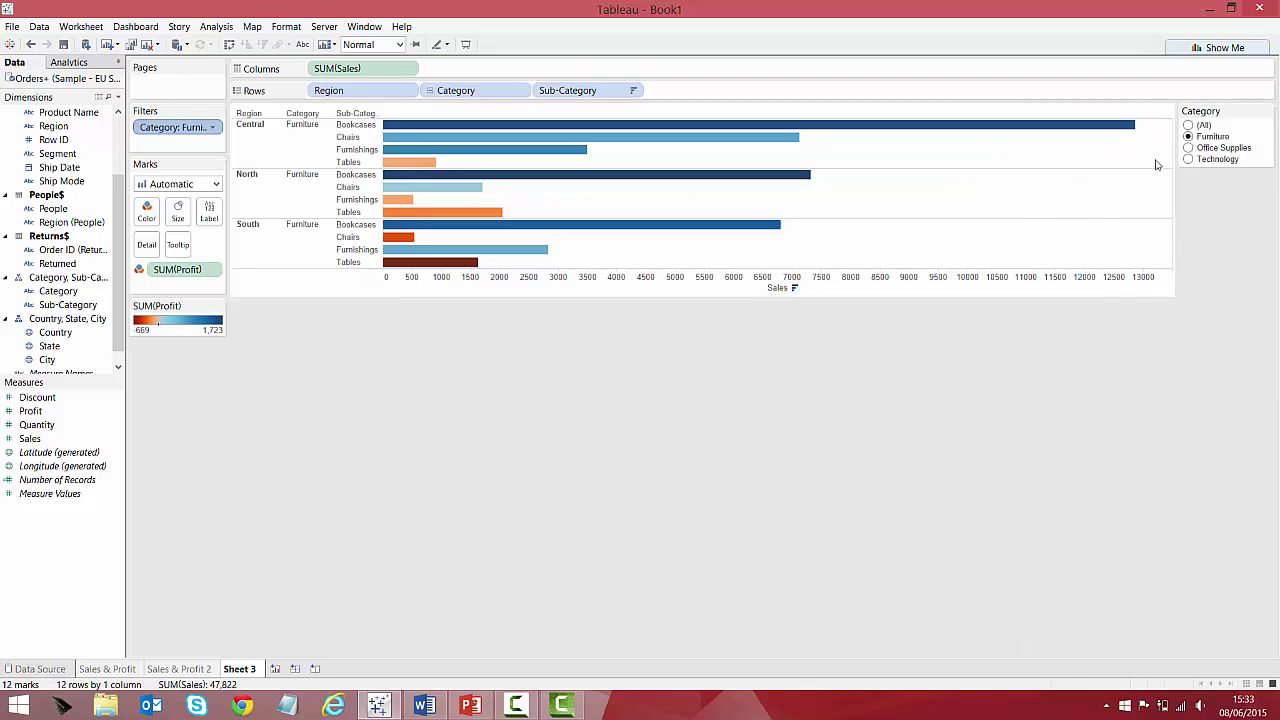
Switch the Category filter through Office Supplies and Technology, then return it to Furniture.
left_click(1189, 148)
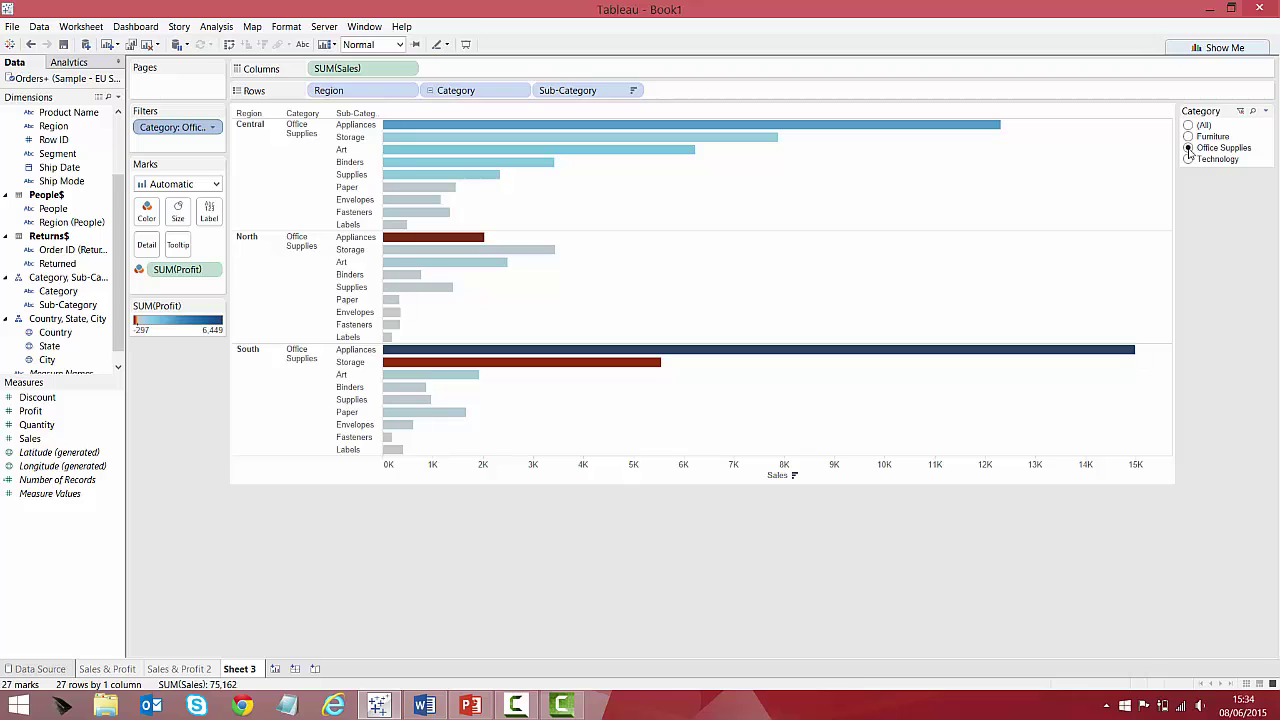
left_click(1189, 159)
left_click(1188, 137)
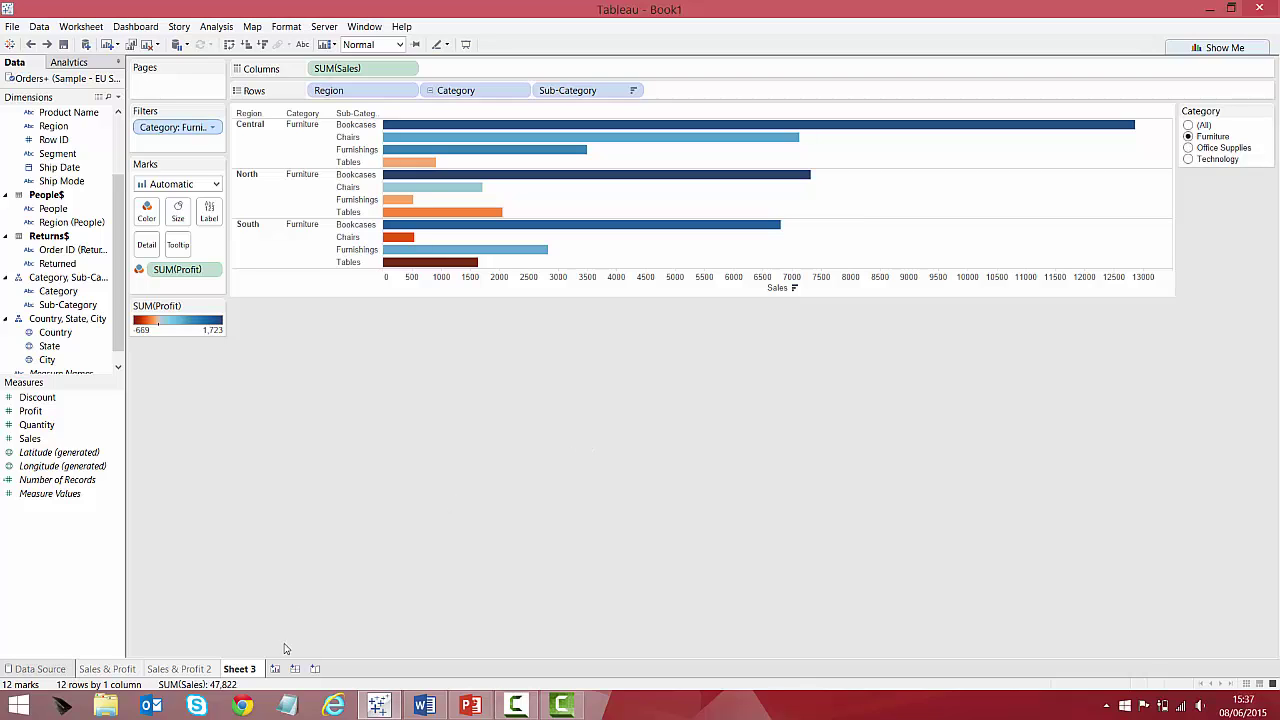
Rename Sheet 3 as Sales & Profit by Region/Category.
right_click(245, 670)
left_click(334, 543)
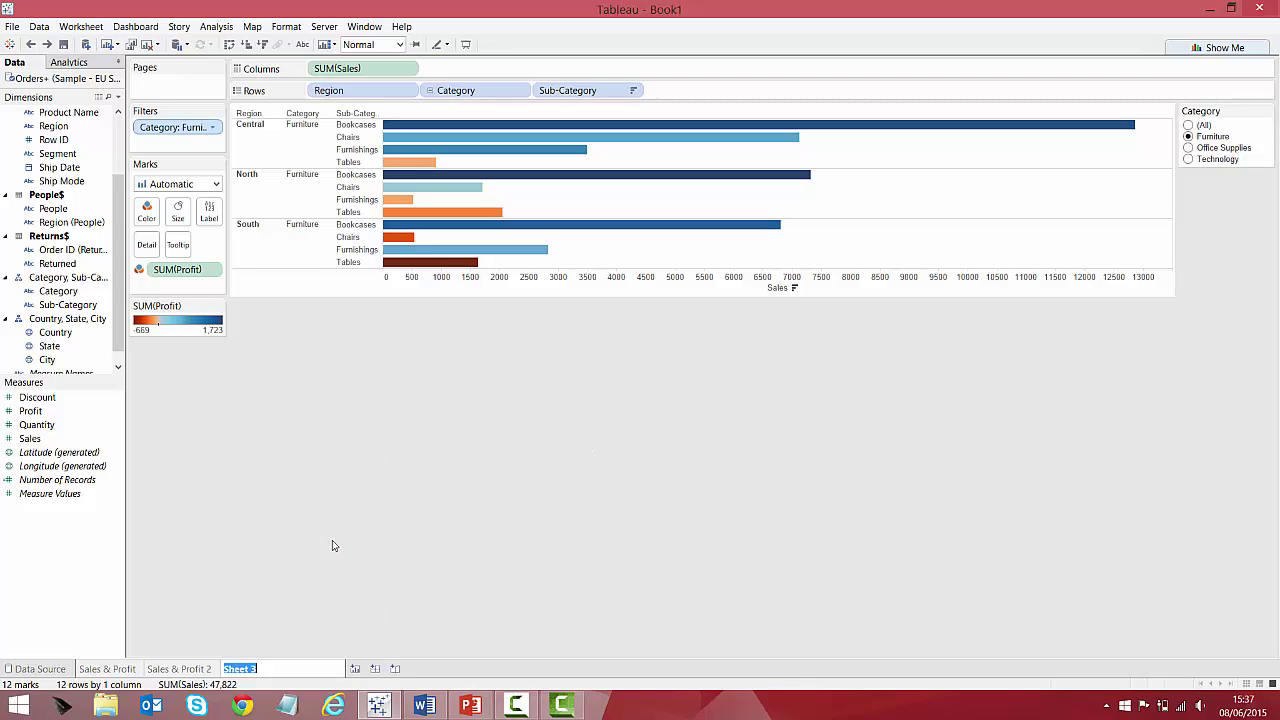
type("Sales & Profit by Region/Category")
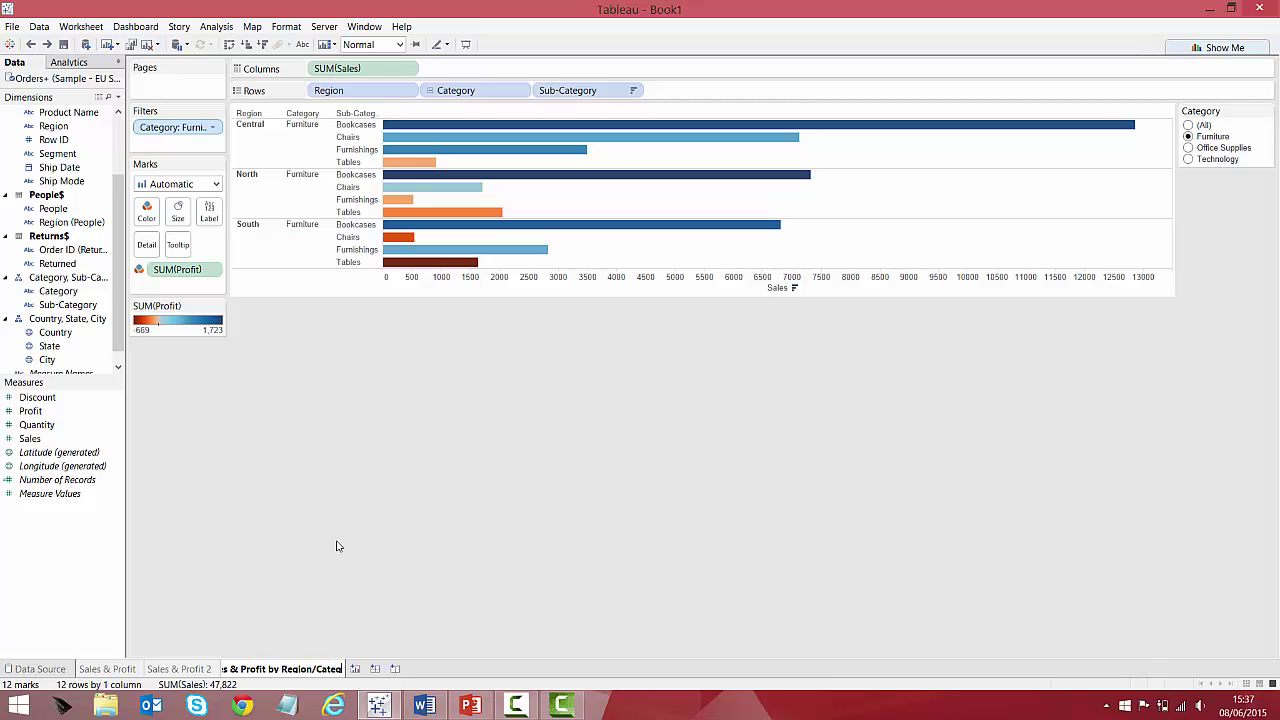
key("Return")
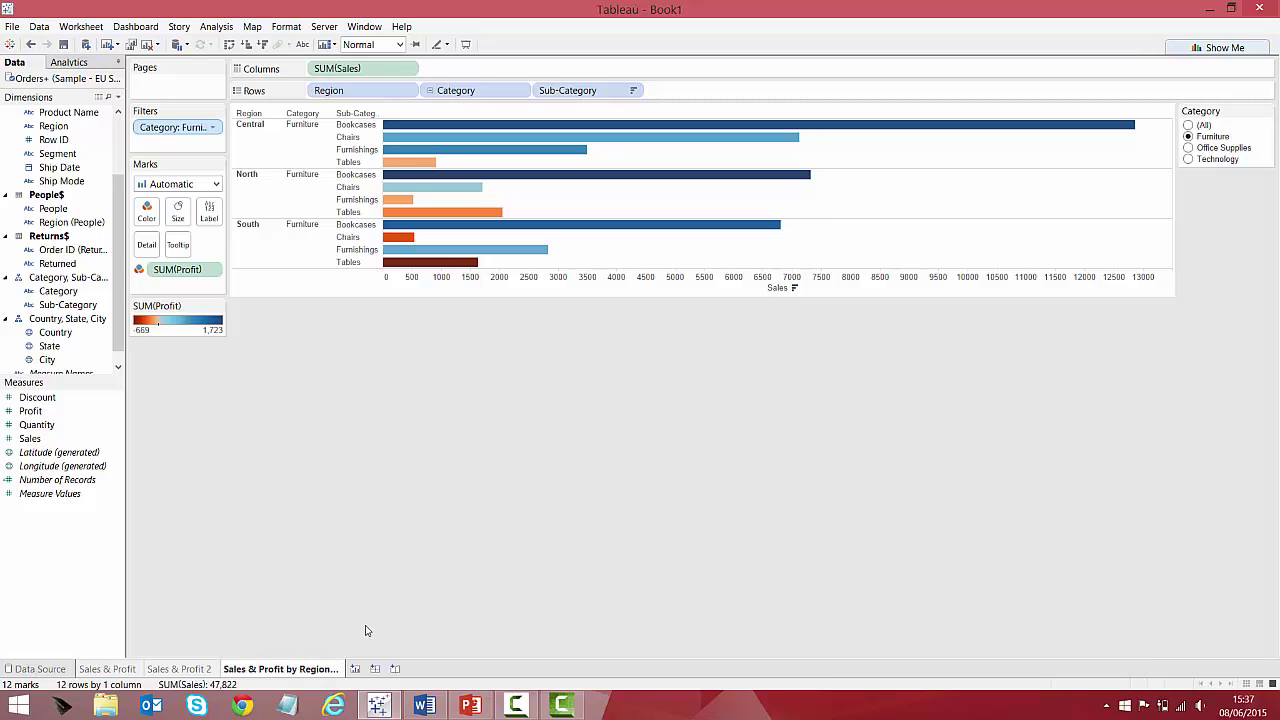
Duplicate the Region/Category worksheet as a crosstab and name the copy Sales & Profit Crosstab.
right_click(322, 672)
left_click(385, 584)
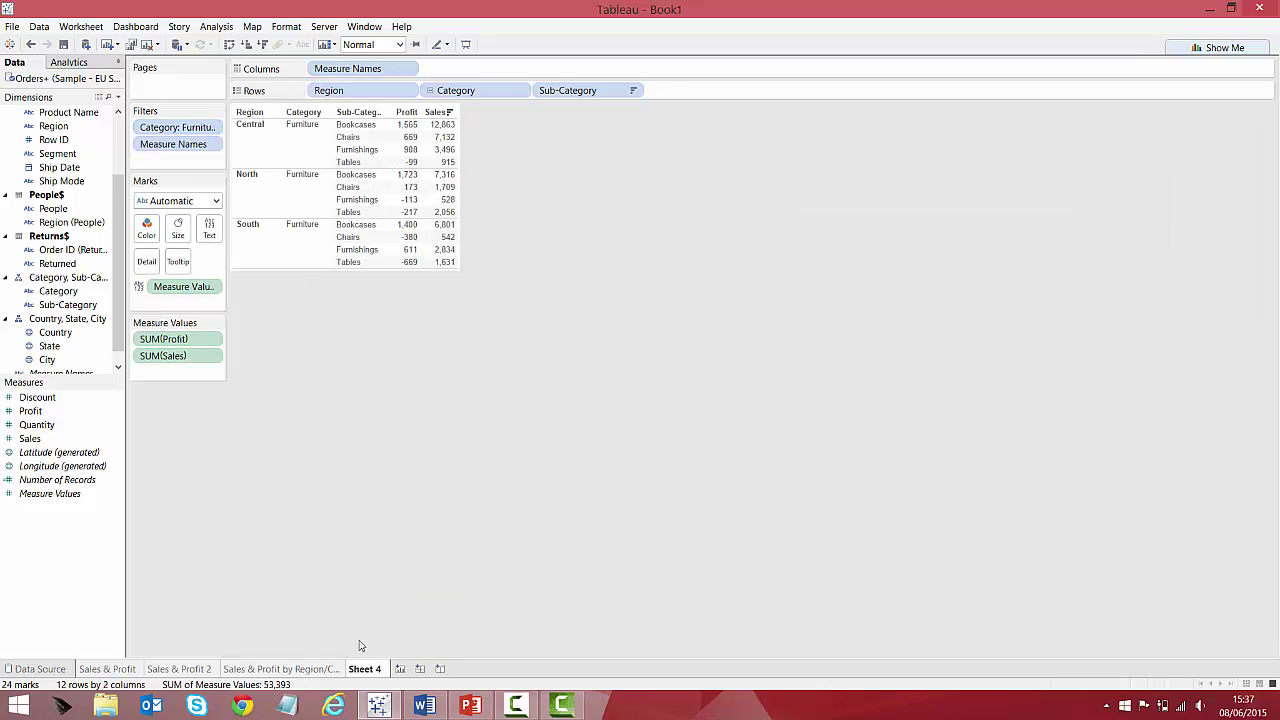
left_click(427, 535)
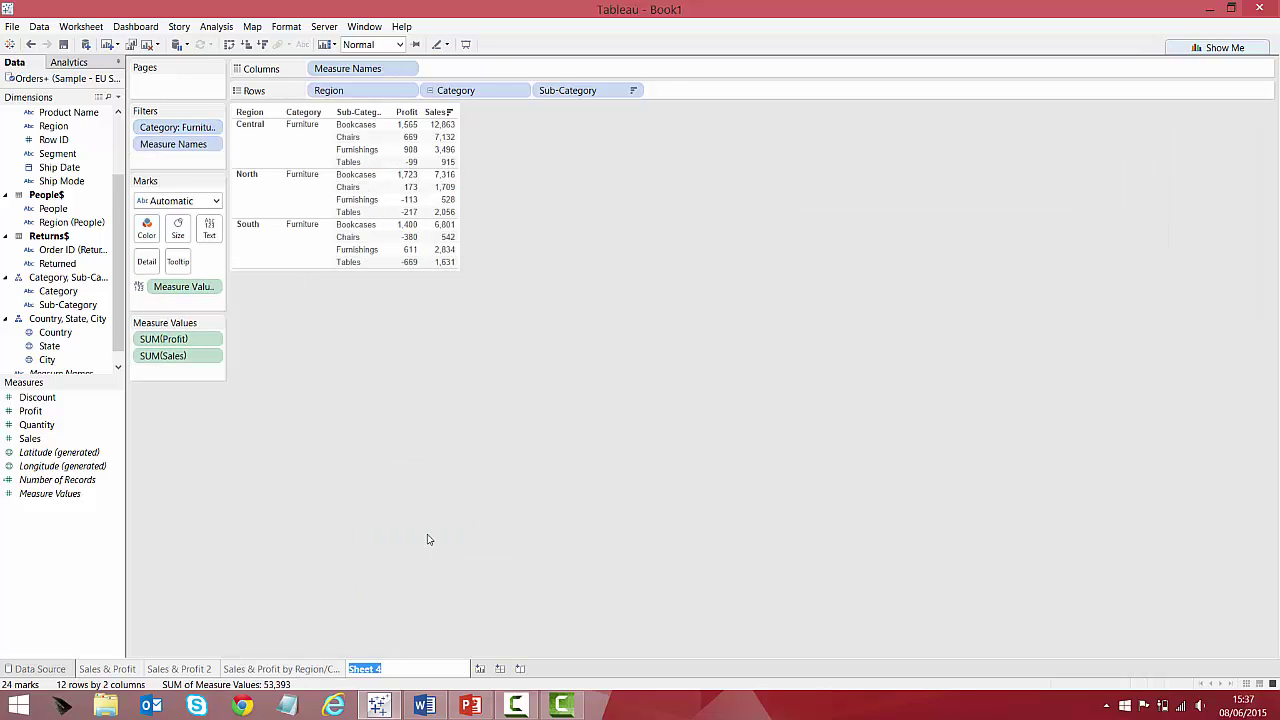
type("Sales & Profi")
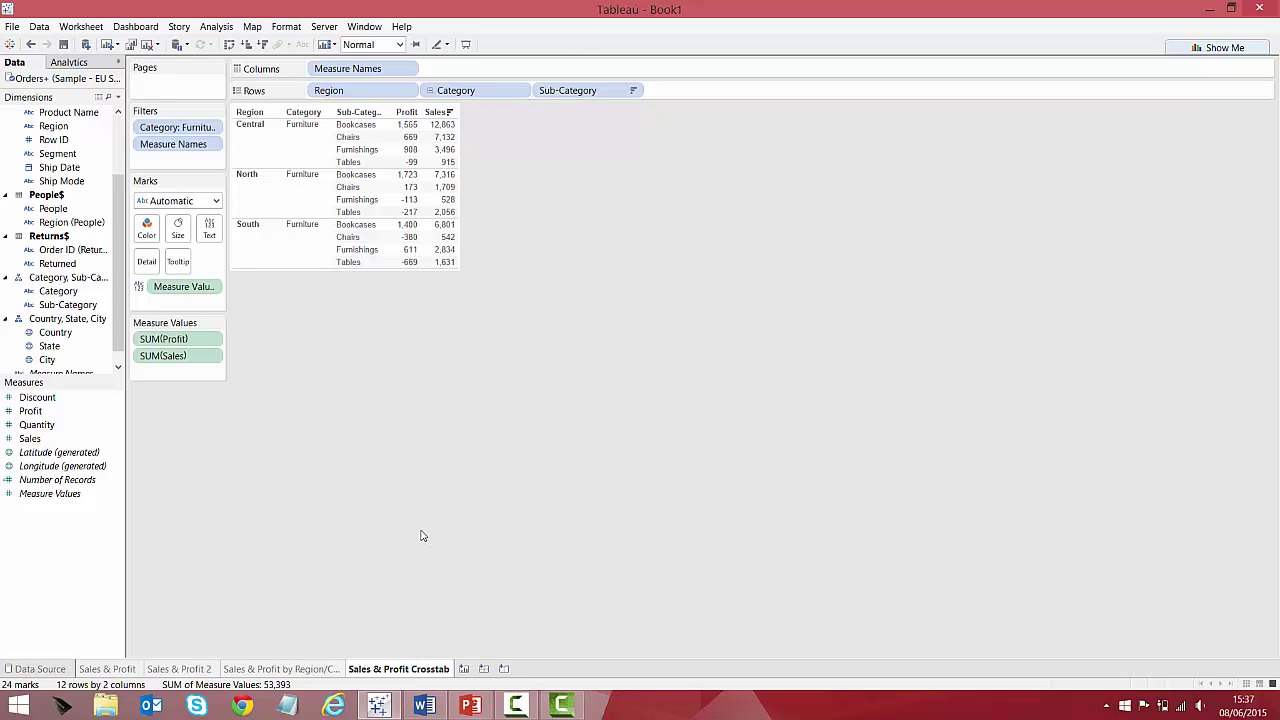
Move Region to the crosstab's columns before Measure Names and colour the figures by Profit.
left_click_drag(340, 91, 318, 75)
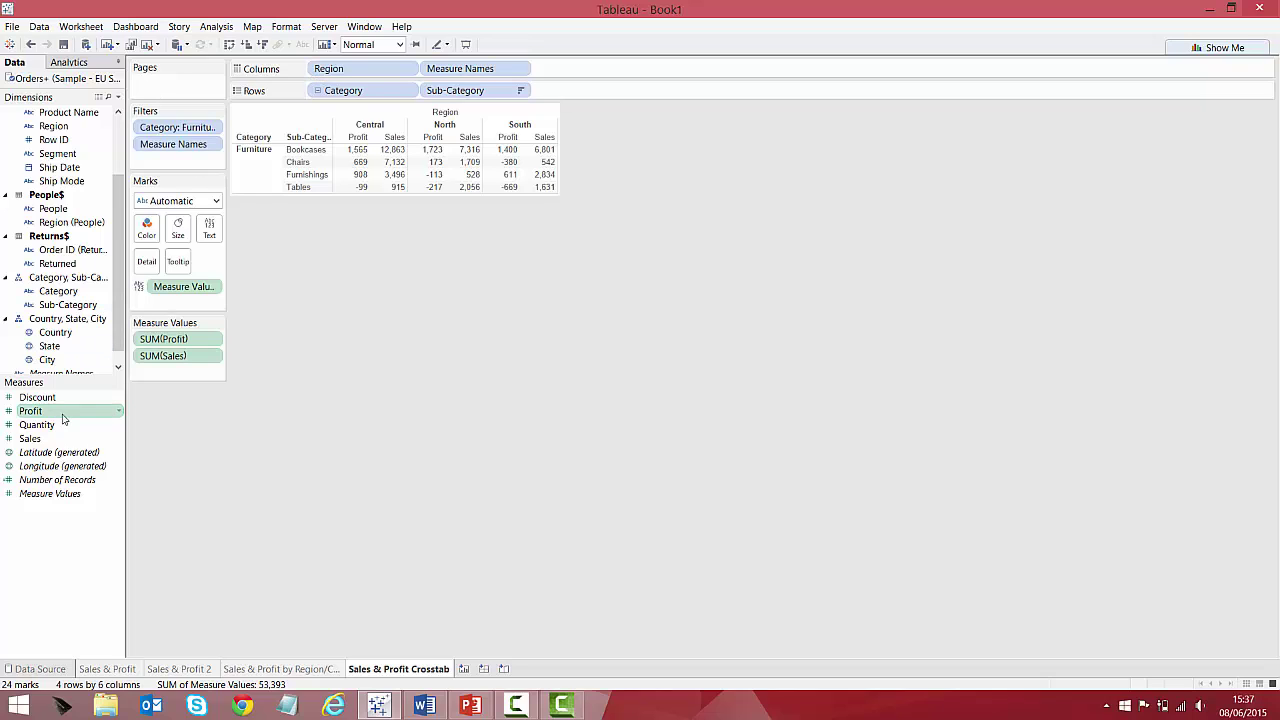
left_click_drag(32, 411, 147, 236)
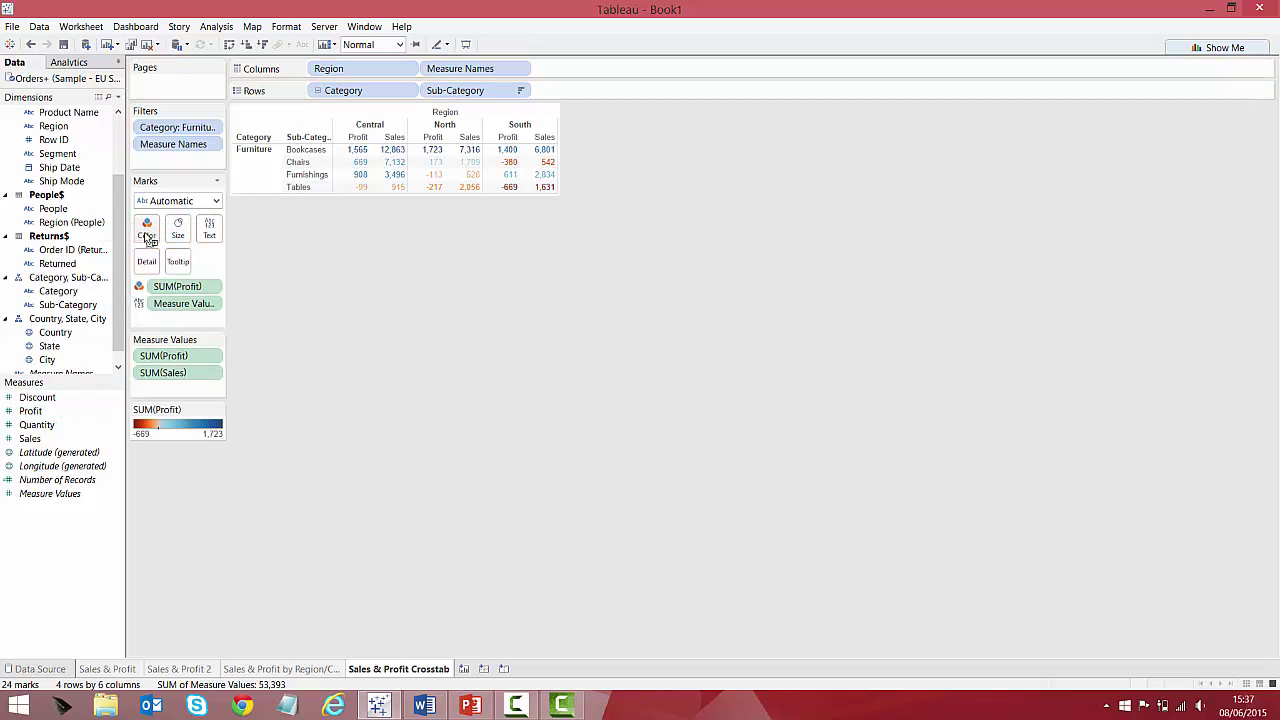
Remove the Category filter from the crosstab.
left_click_drag(180, 128, 90, 134)
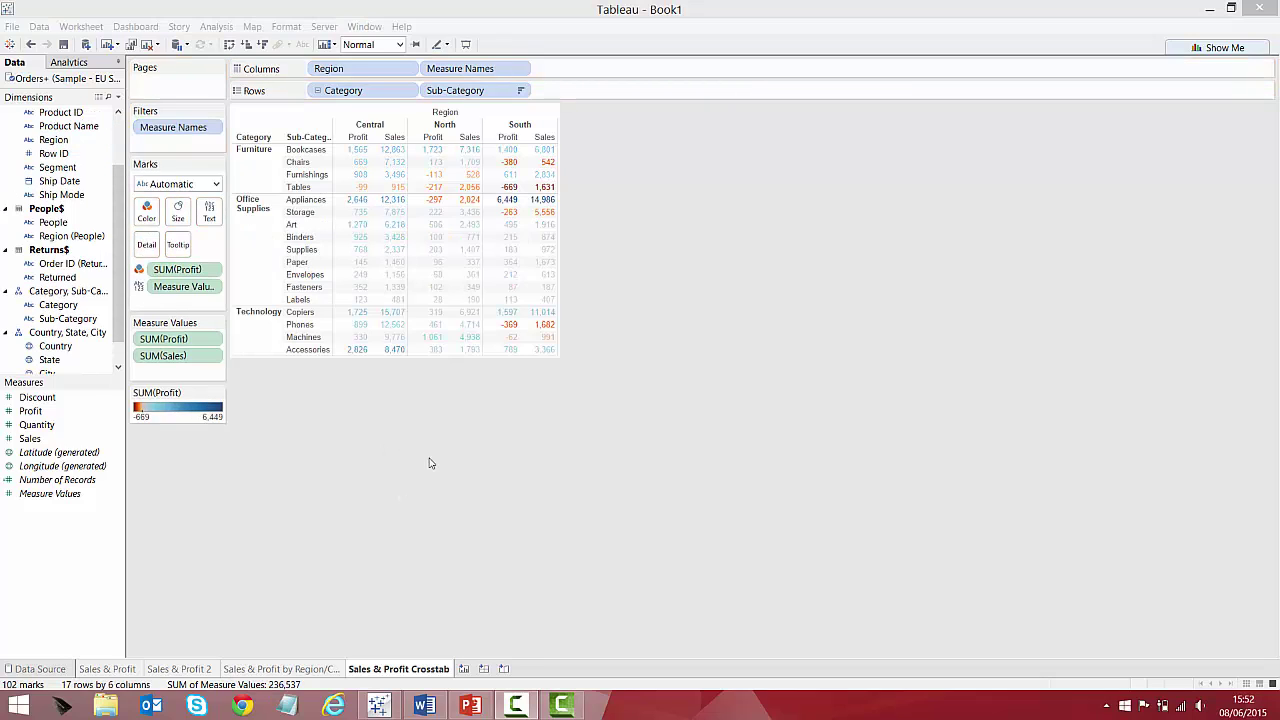
Create a new worksheet mapping Country, with a second Longitude (generated) in the columns for two side-by-side maps.
left_click(463, 669)
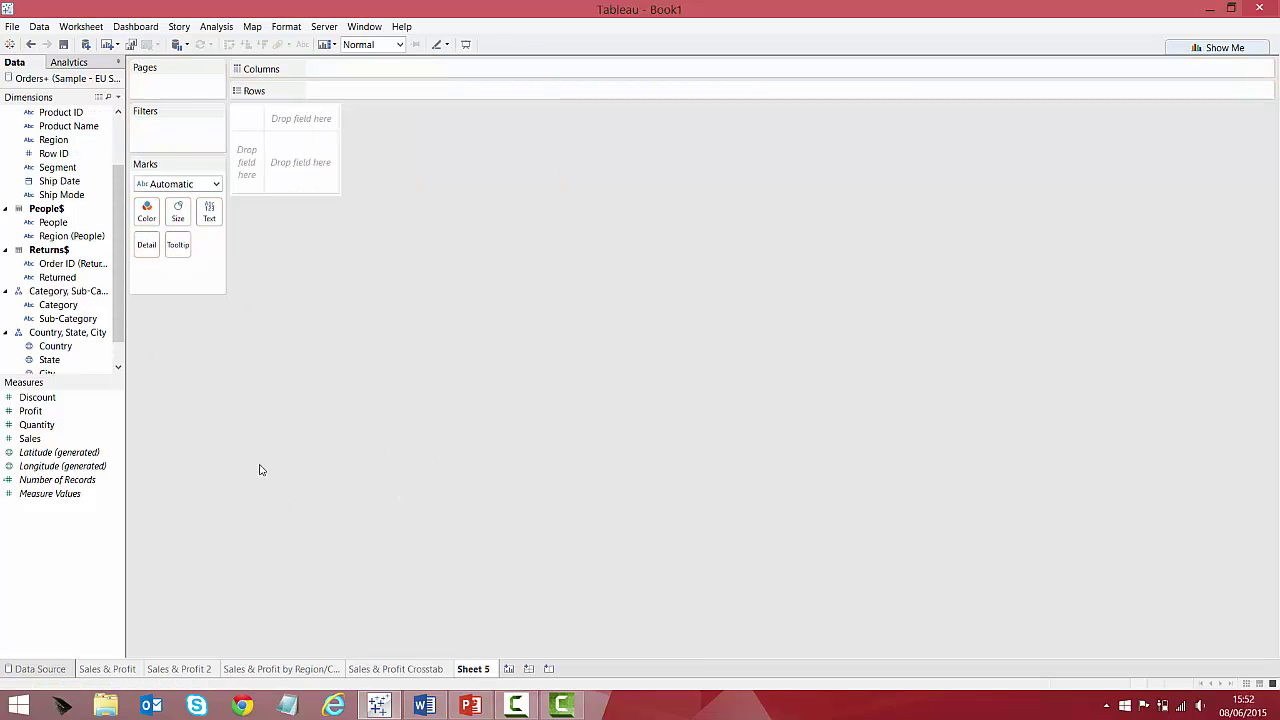
left_click_drag(72, 346, 322, 179)
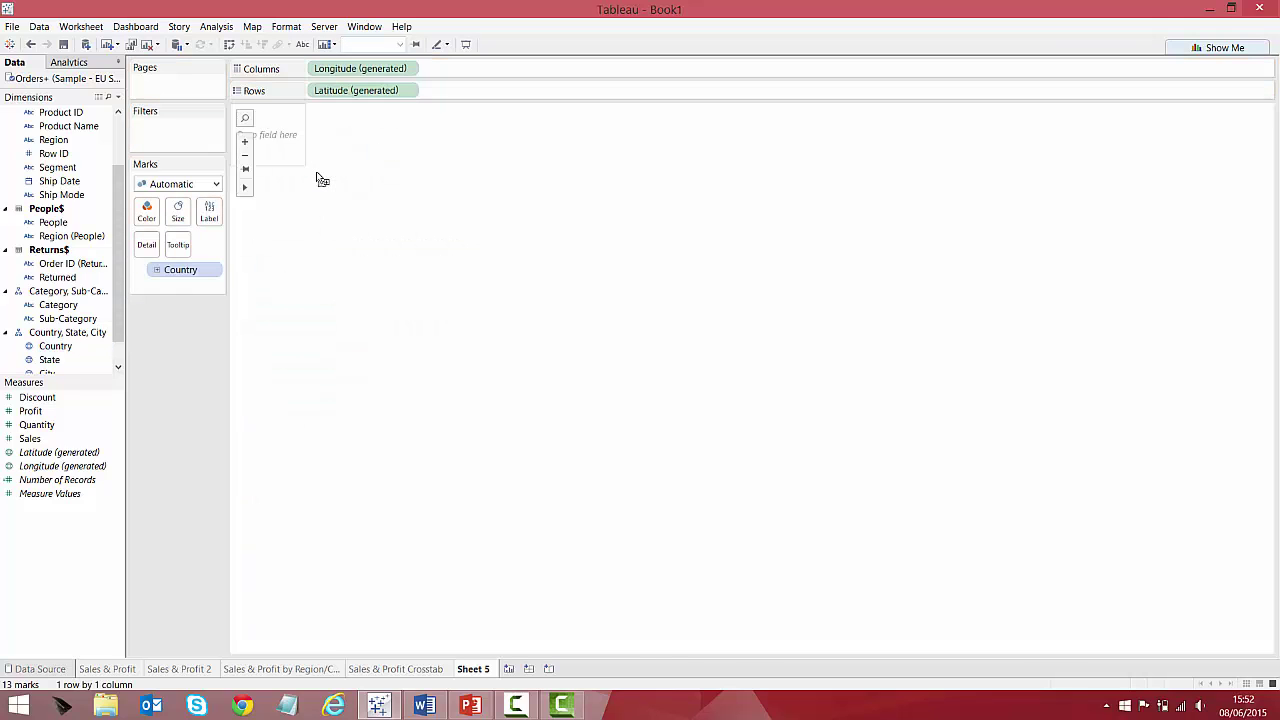
left_click_drag(90, 466, 472, 74)
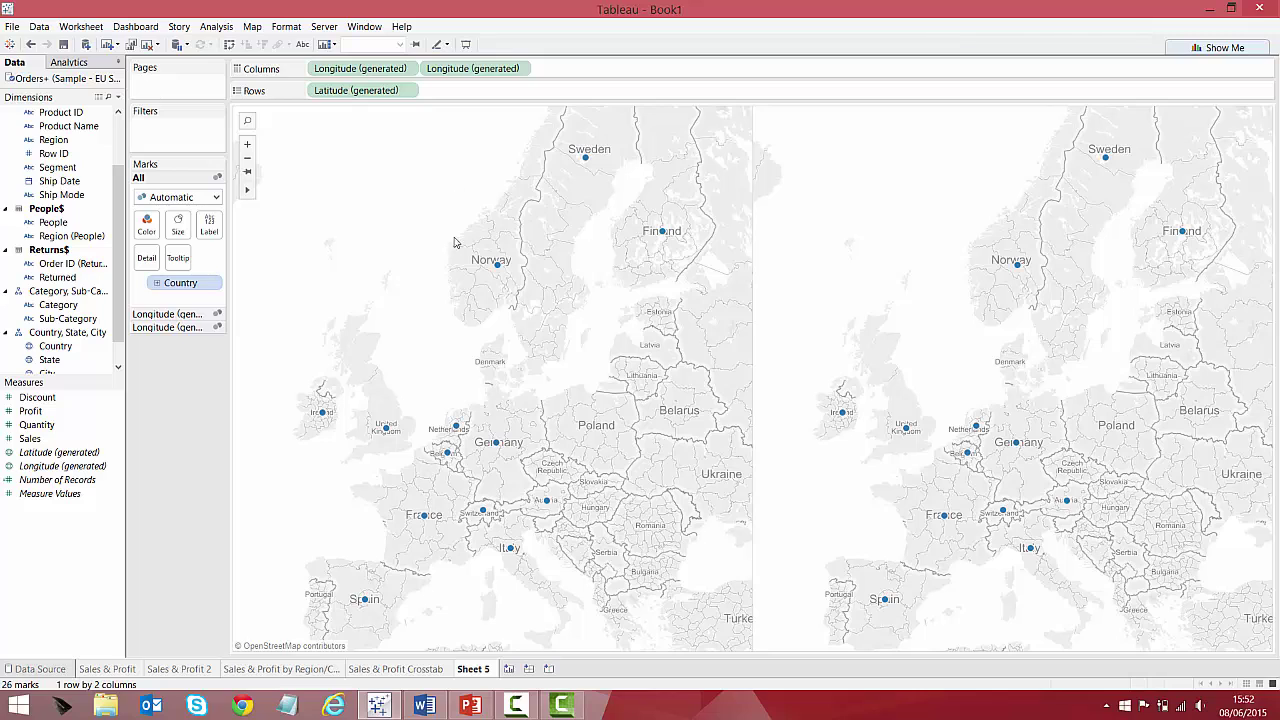
Set the first Longitude map's mark type to Filled Map.
left_click(167, 314)
left_click(216, 210)
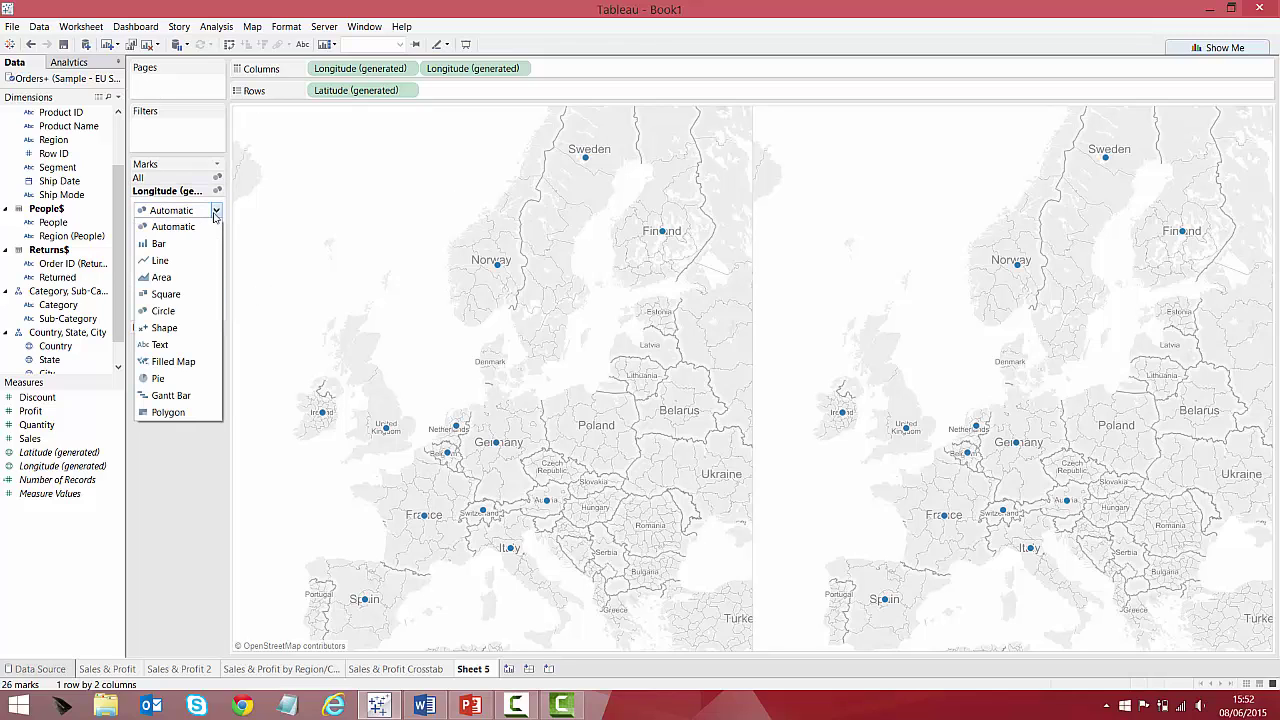
left_click(195, 361)
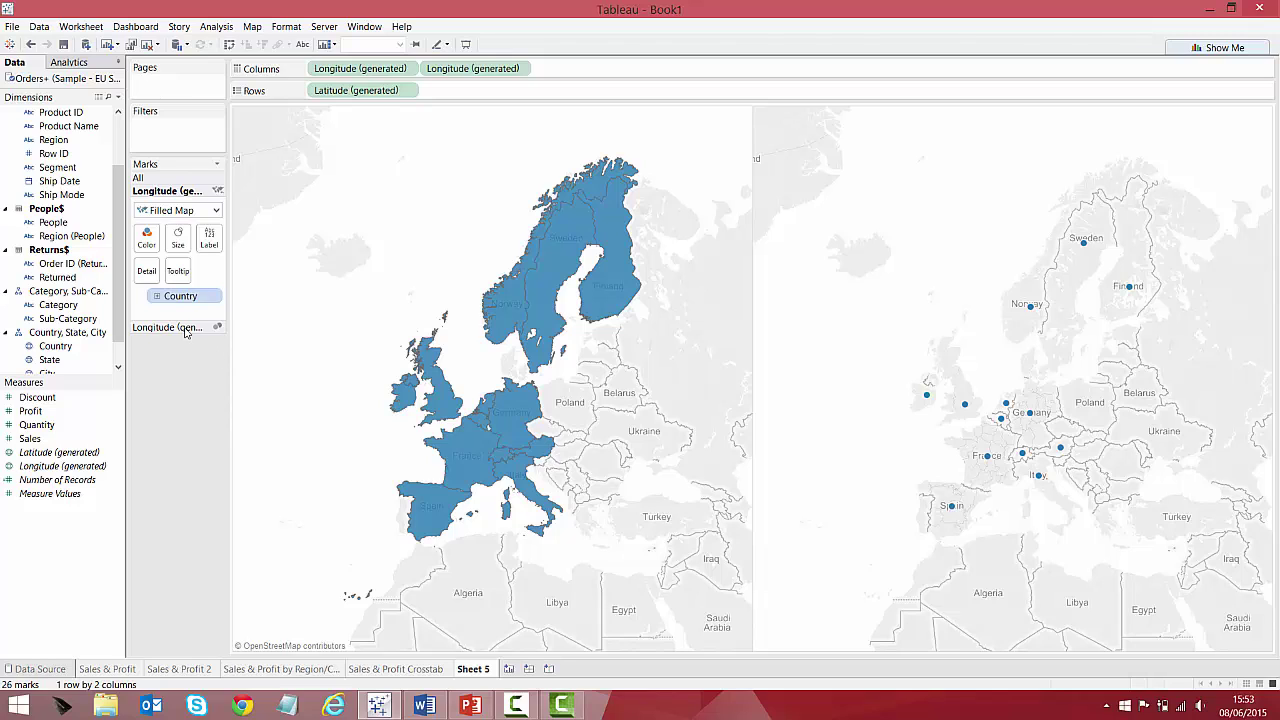
Size and colour the second Longitude map's marks by Sales.
left_click(186, 328)
left_click_drag(30, 438, 148, 252)
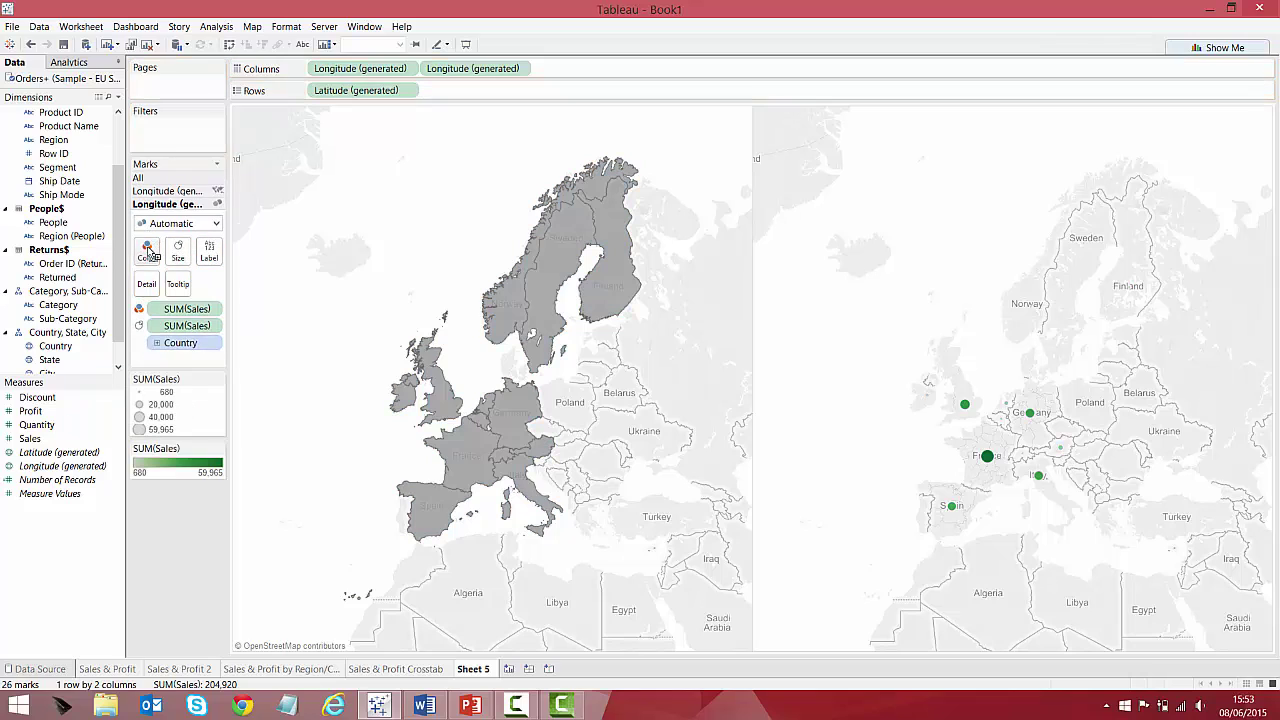
Set the Sales colours to the Orange-Blue Diverging palette with the full color range.
right_click(212, 452)
left_click(214, 463)
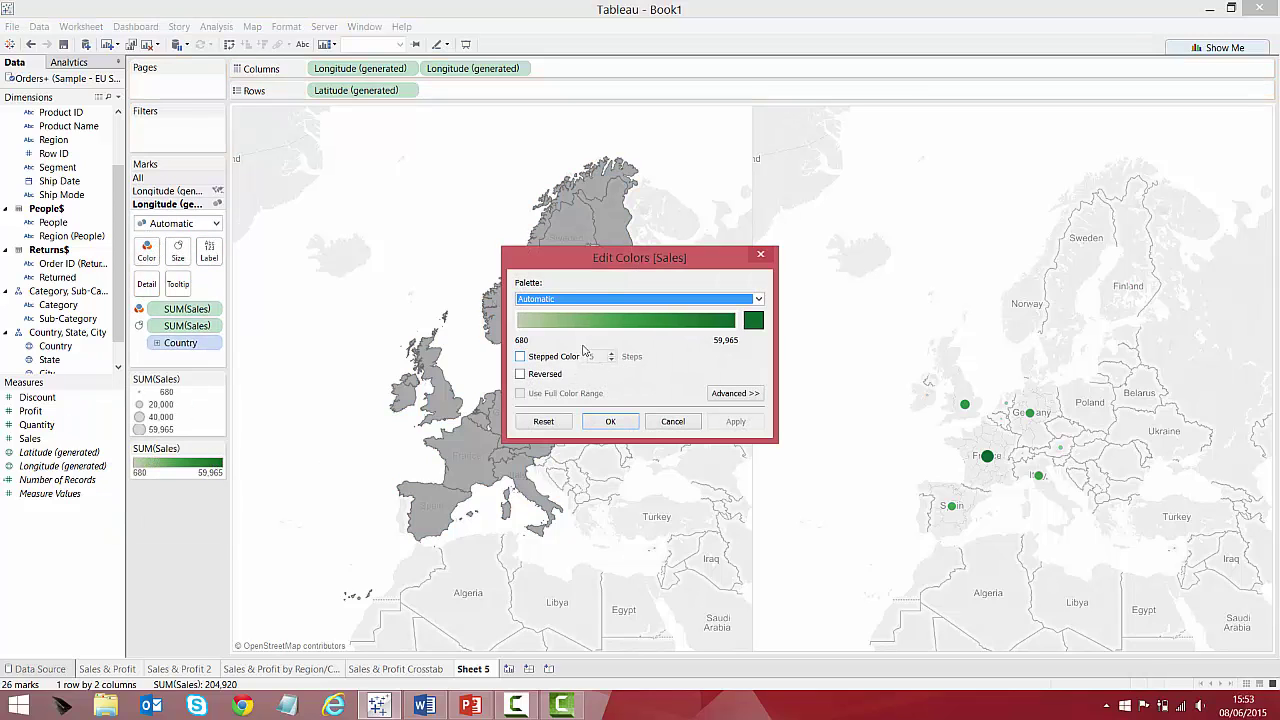
left_click(620, 299)
left_click(587, 483)
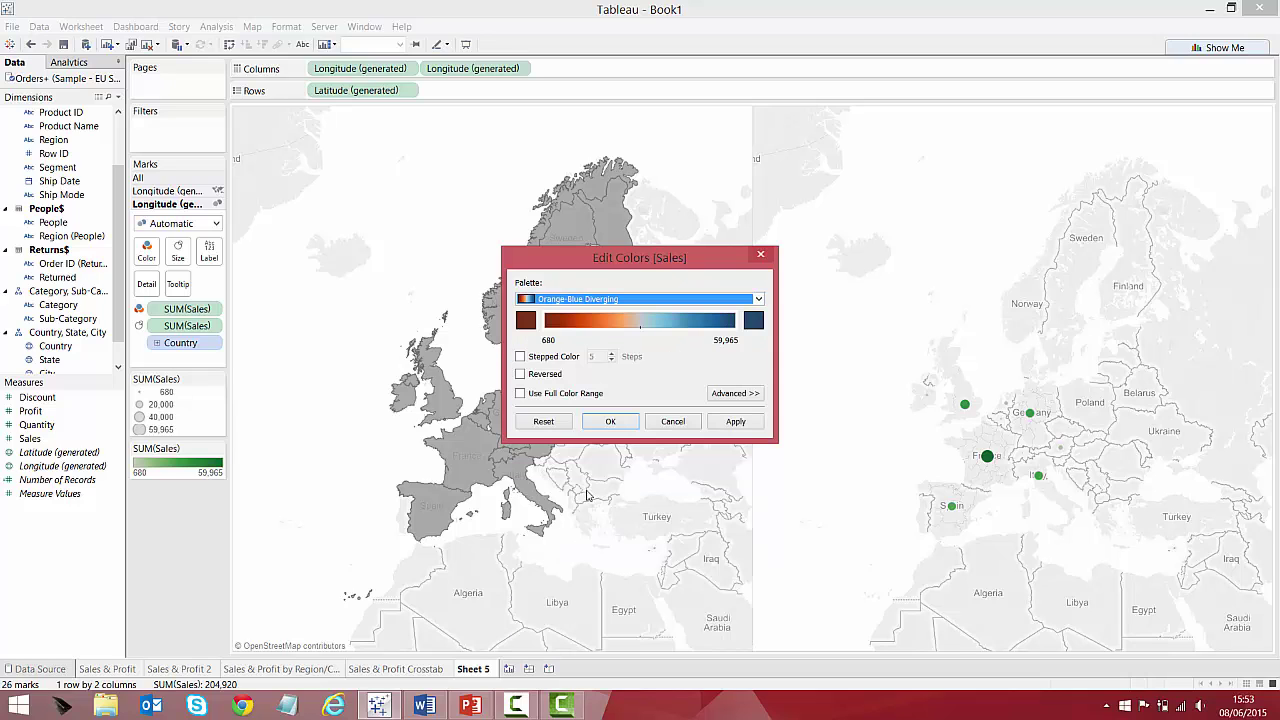
left_click(569, 396)
left_click(735, 421)
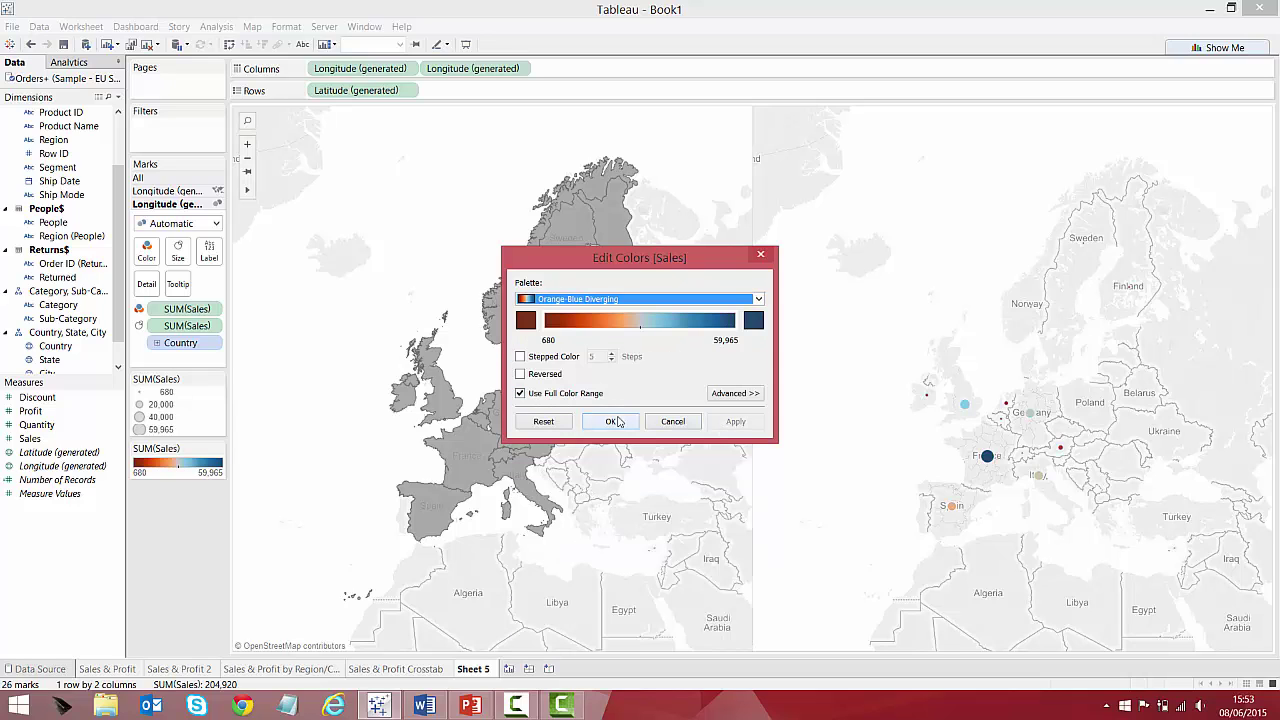
left_click(612, 421)
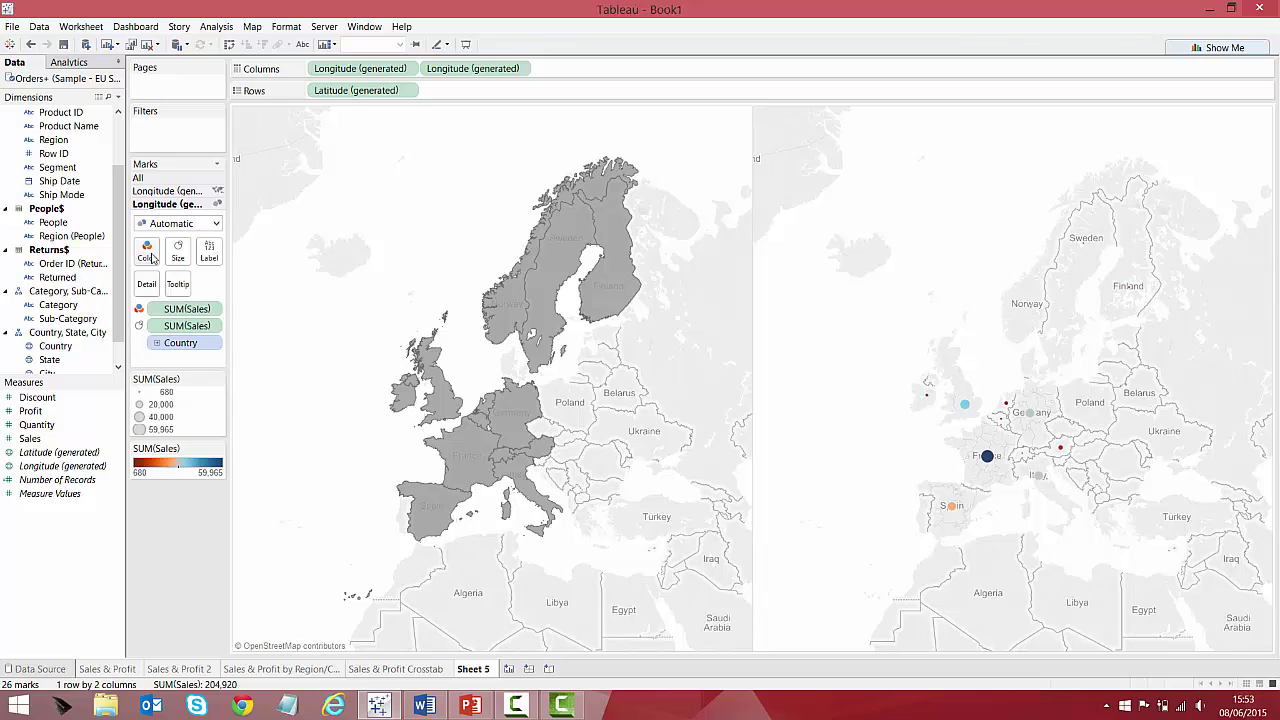
Set the transparency of the second map's marks to 50%.
left_click(147, 250)
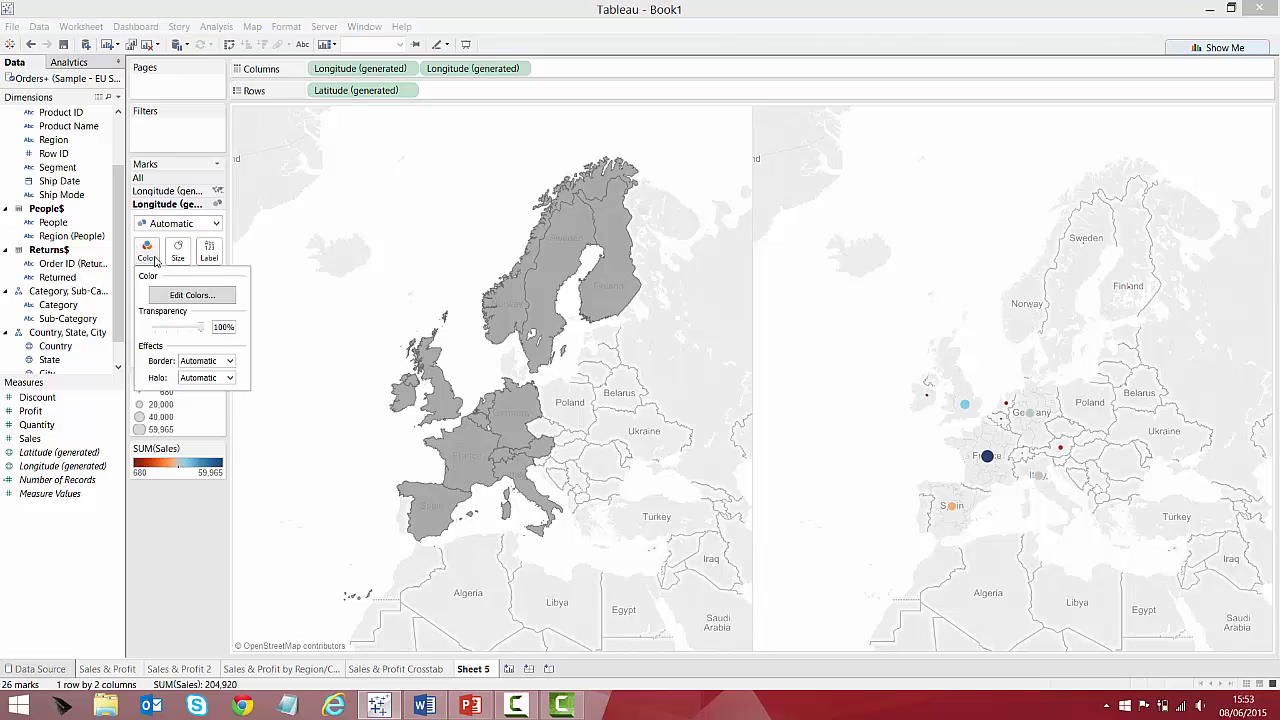
double_click(218, 326)
type("50")
key("Return")
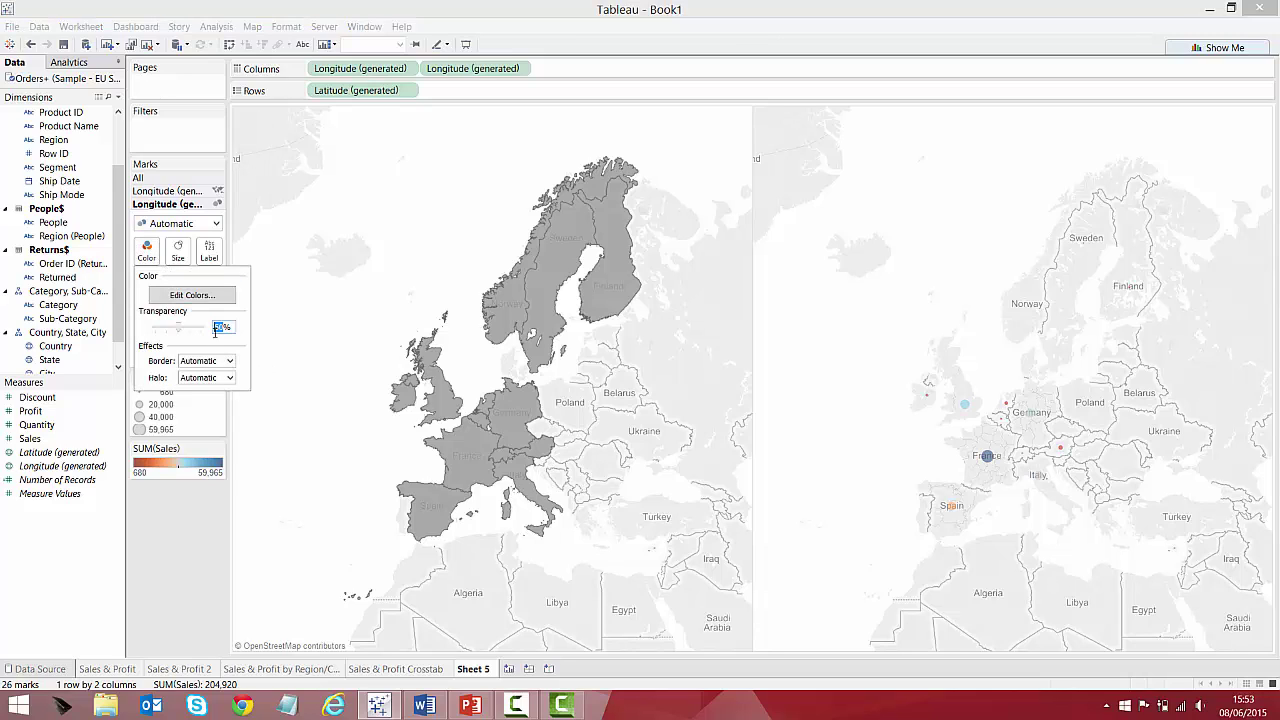
Give the second Longitude map's marks a black border.
left_click(229, 360)
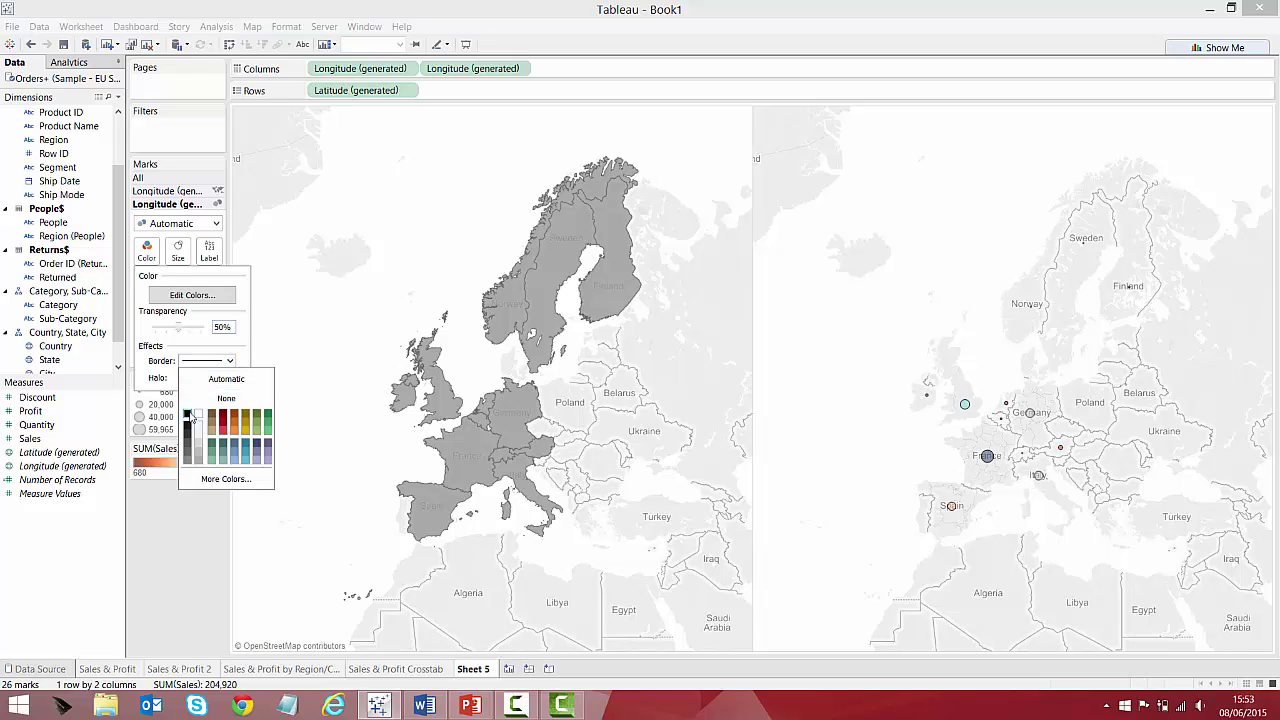
left_click(184, 505)
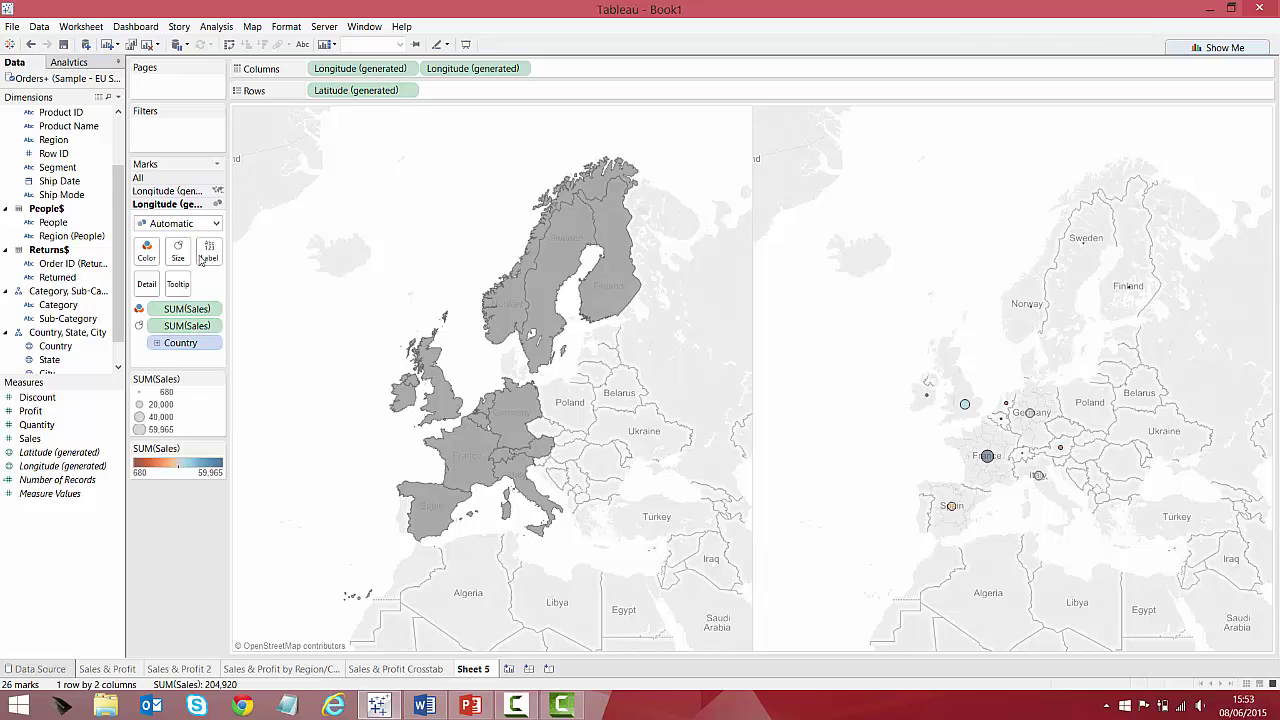
Colour the first Longitude map's marks by Profit, using the full color range.
left_click(167, 191)
left_click_drag(30, 411, 147, 247)
left_click(147, 247)
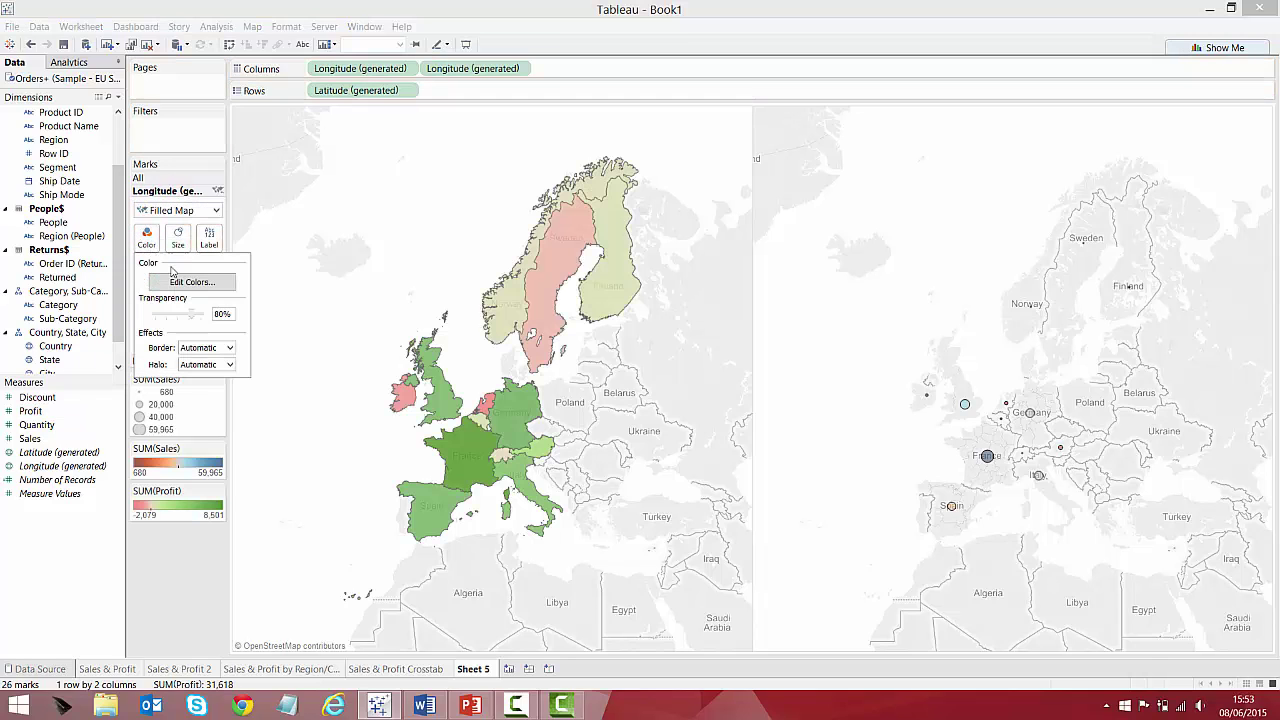
left_click(186, 282)
left_click(537, 397)
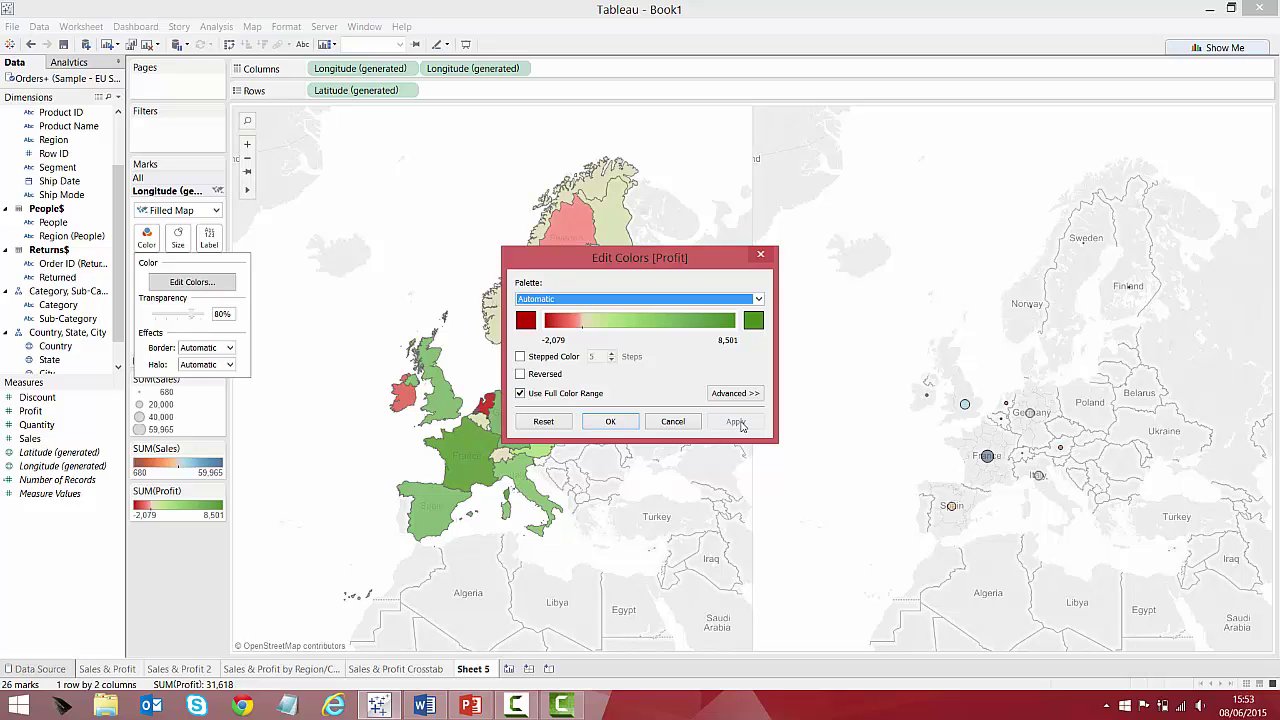
left_click(612, 422)
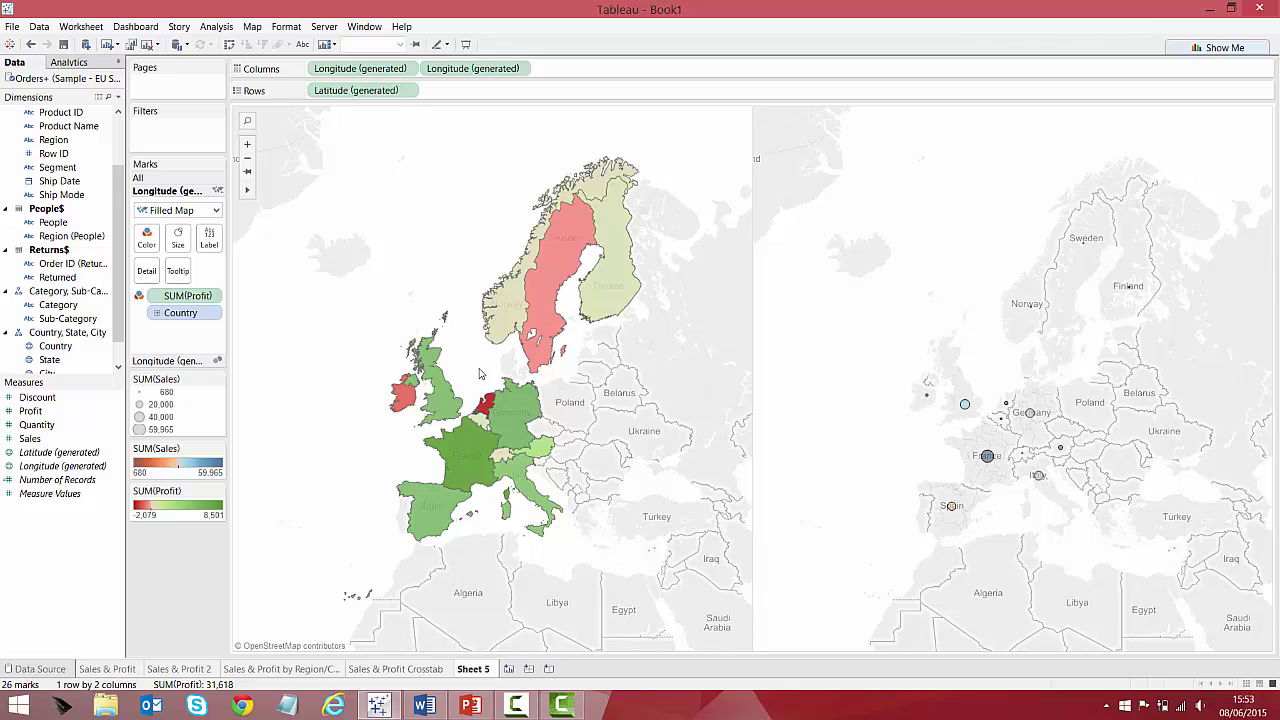
Drill the first map's Country level down to State and the second map's down to City.
left_click(156, 313)
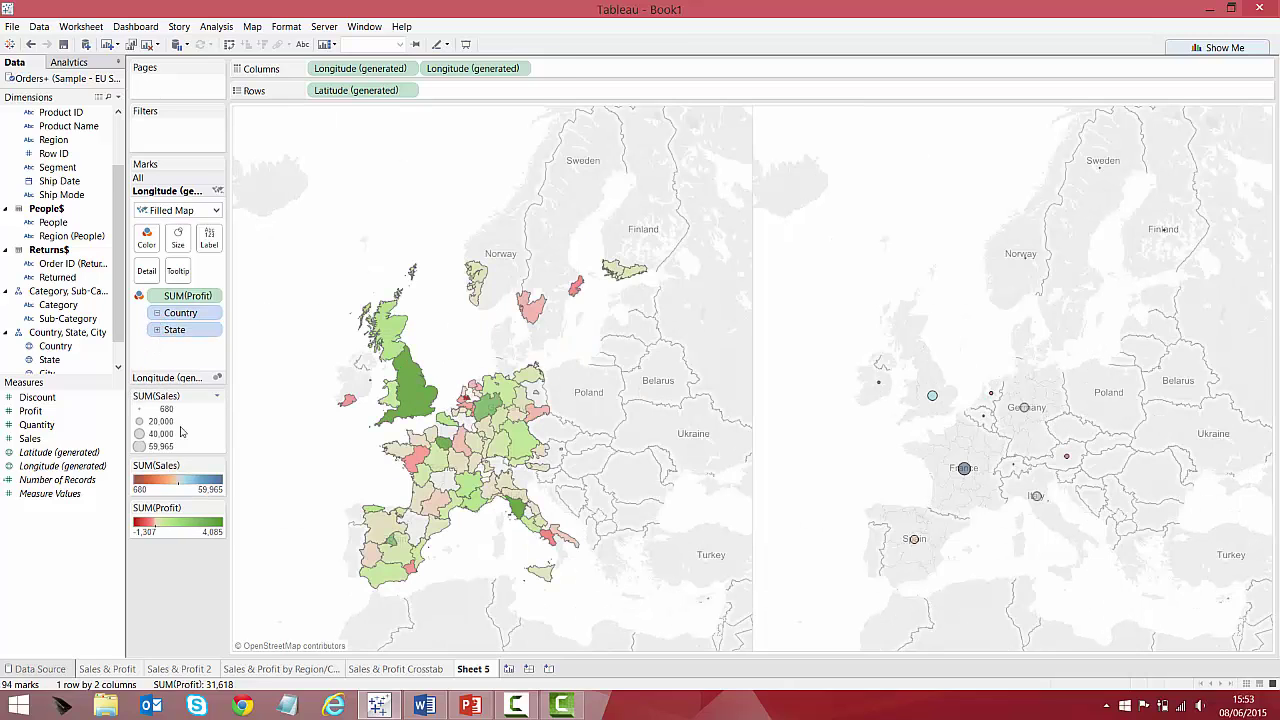
left_click(167, 377)
left_click(156, 343)
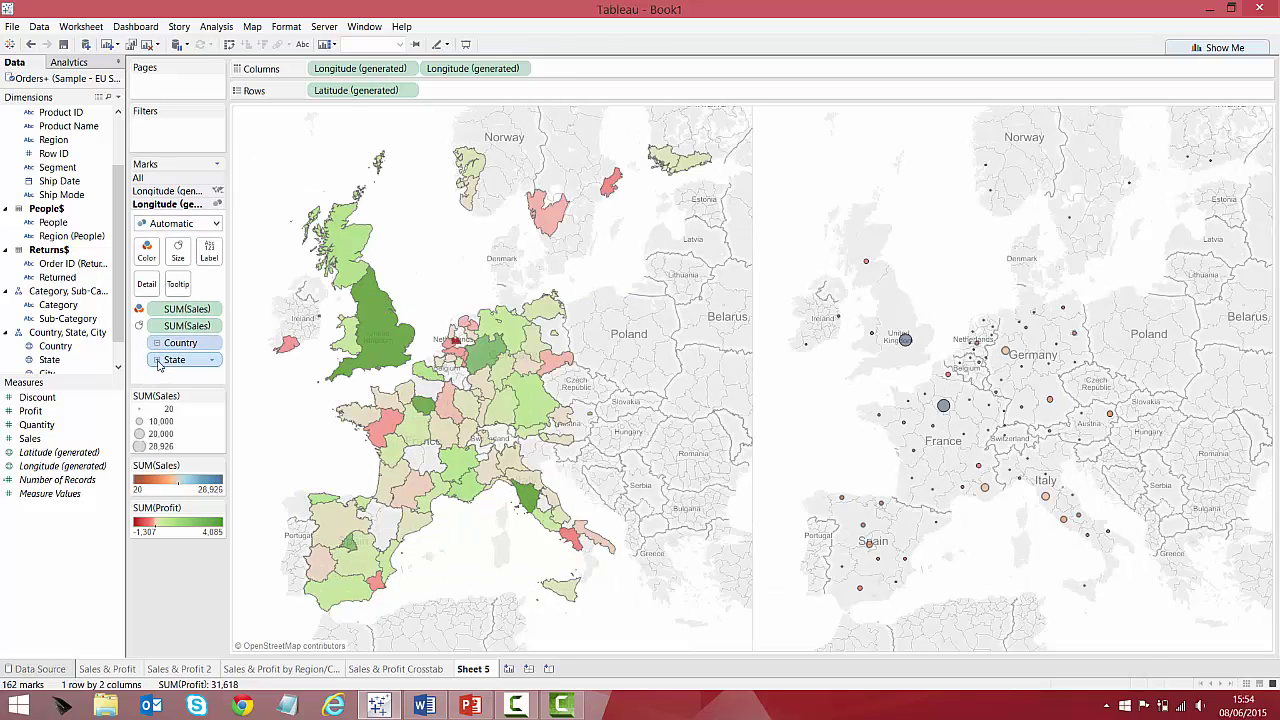
left_click(156, 360)
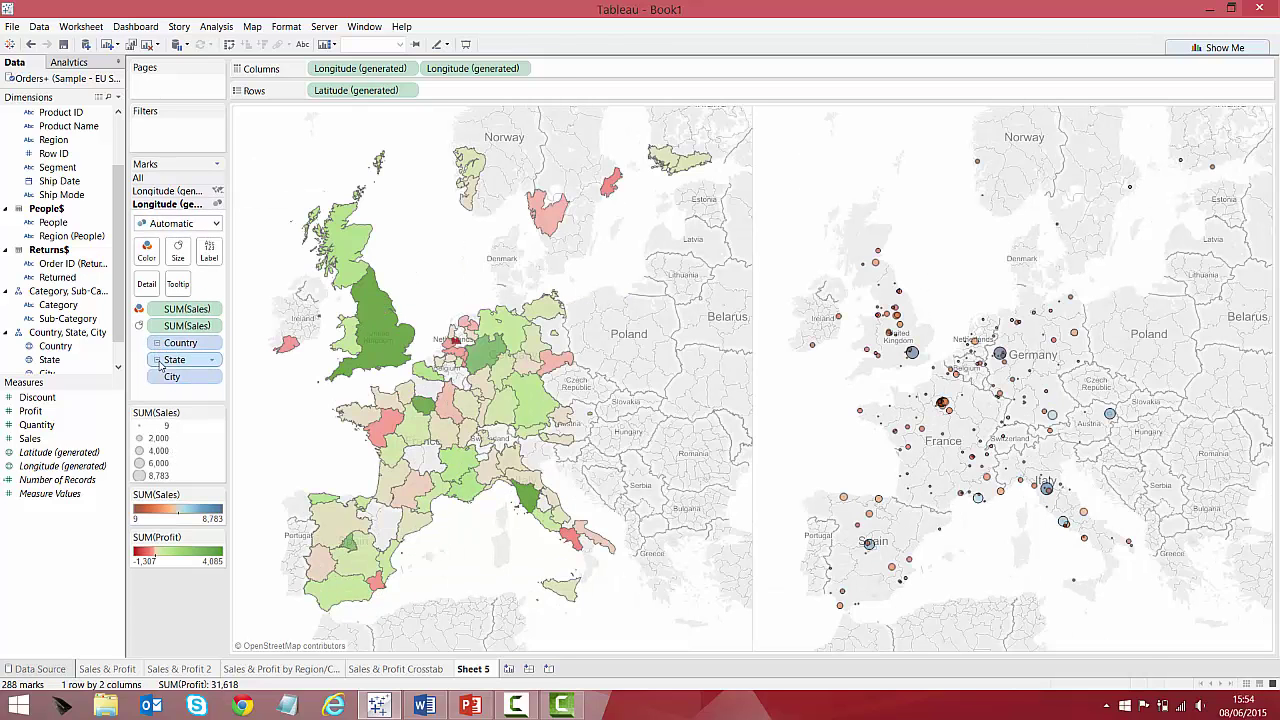
Overlay the two Longitude maps as a dual axis.
left_click(520, 68)
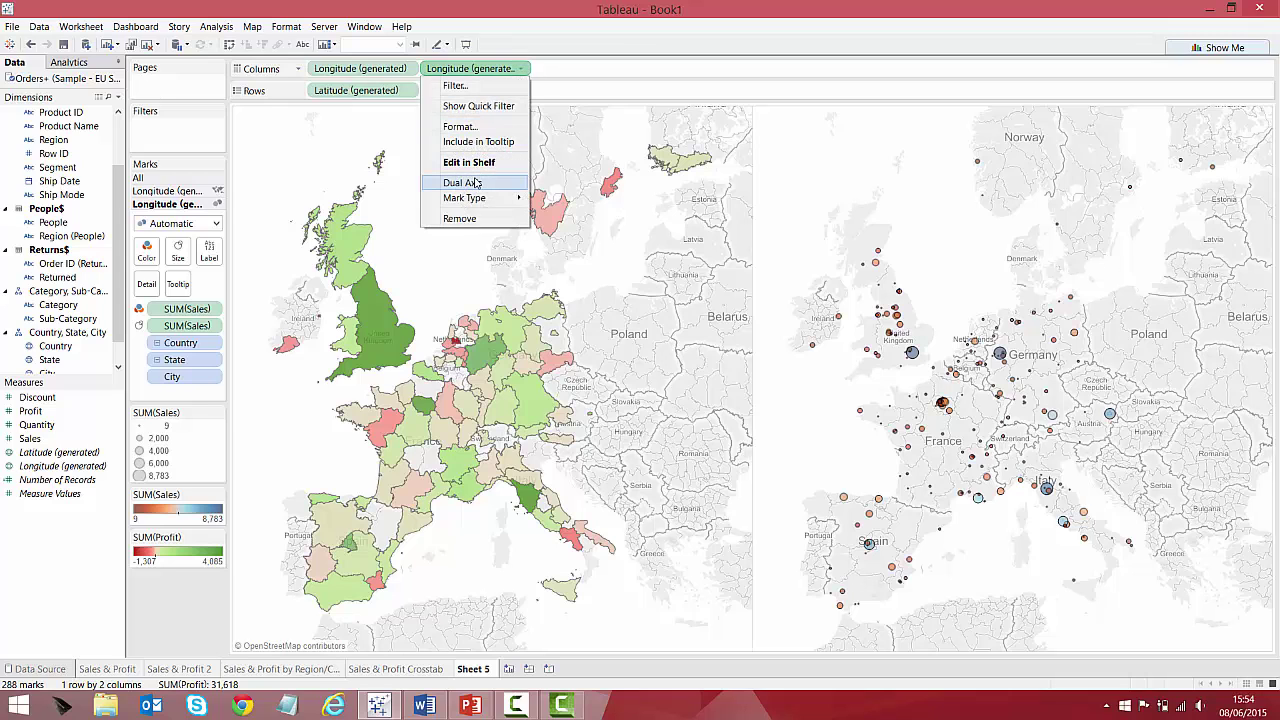
left_click(476, 183)
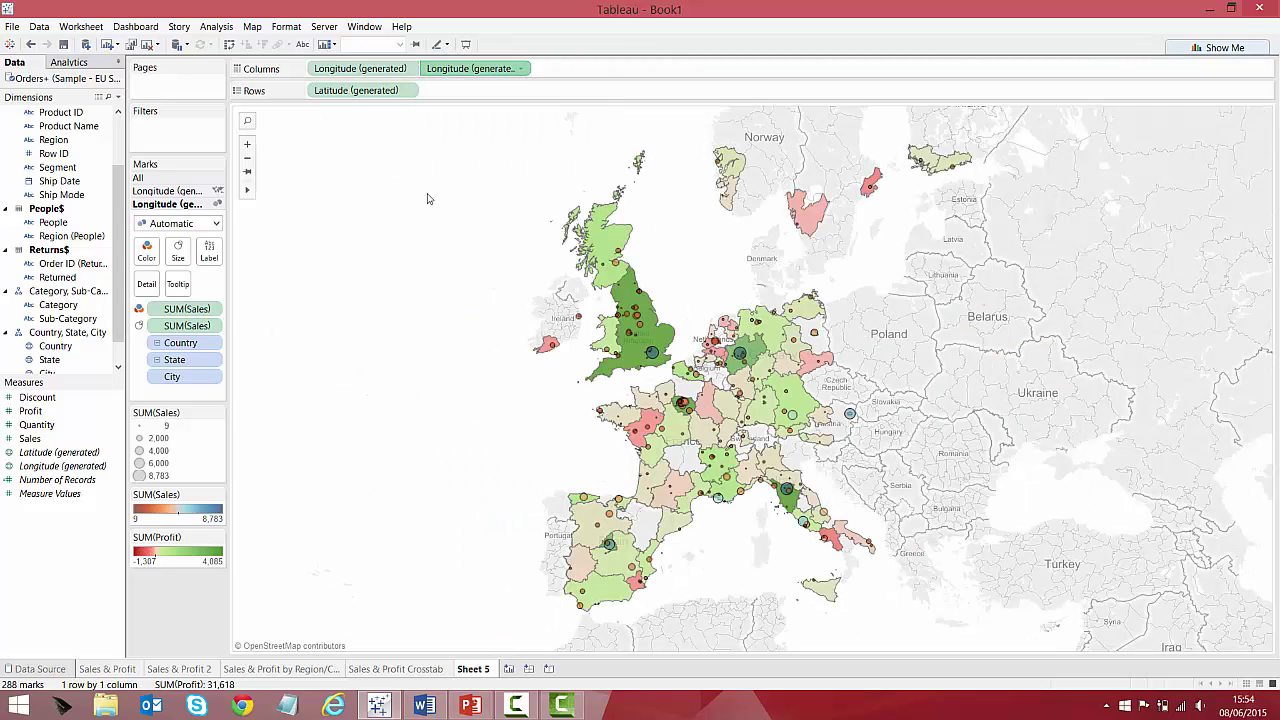
Create a calculated field named Profit Margin with the formula SUM([Profit])/SUM([Sales]).
right_click(52, 549)
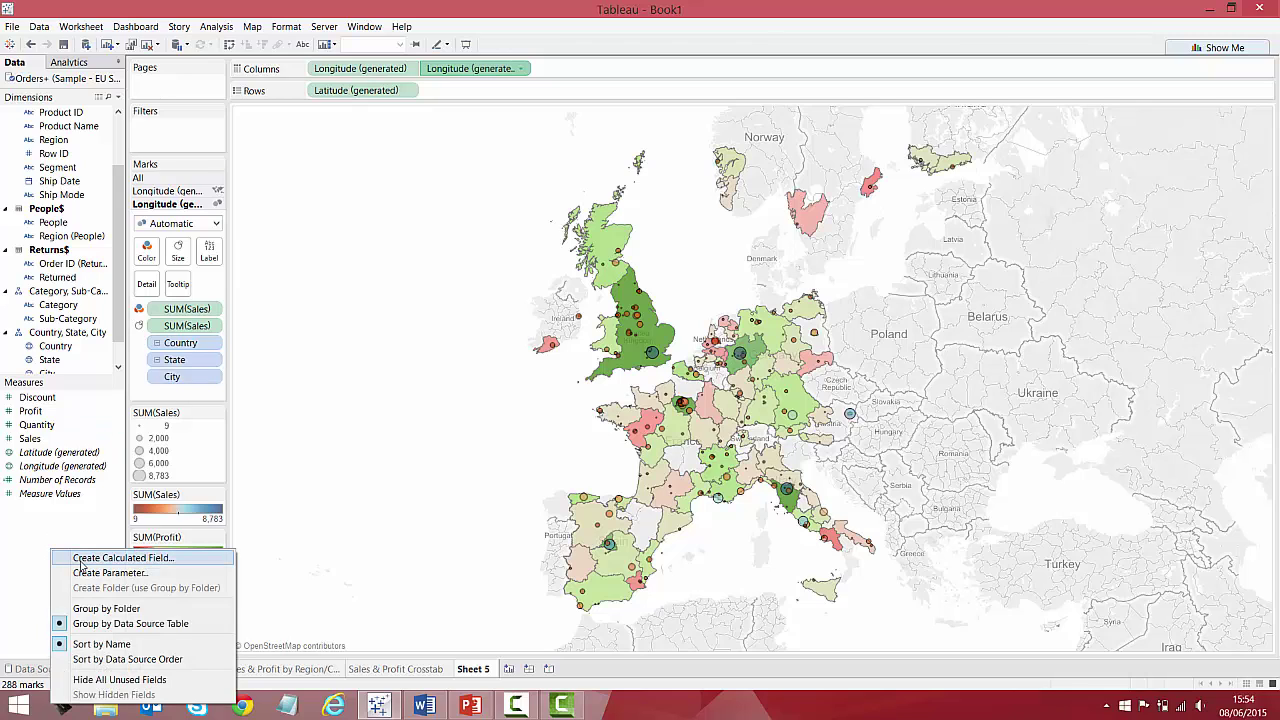
left_click(87, 563)
type("Profit Margin")
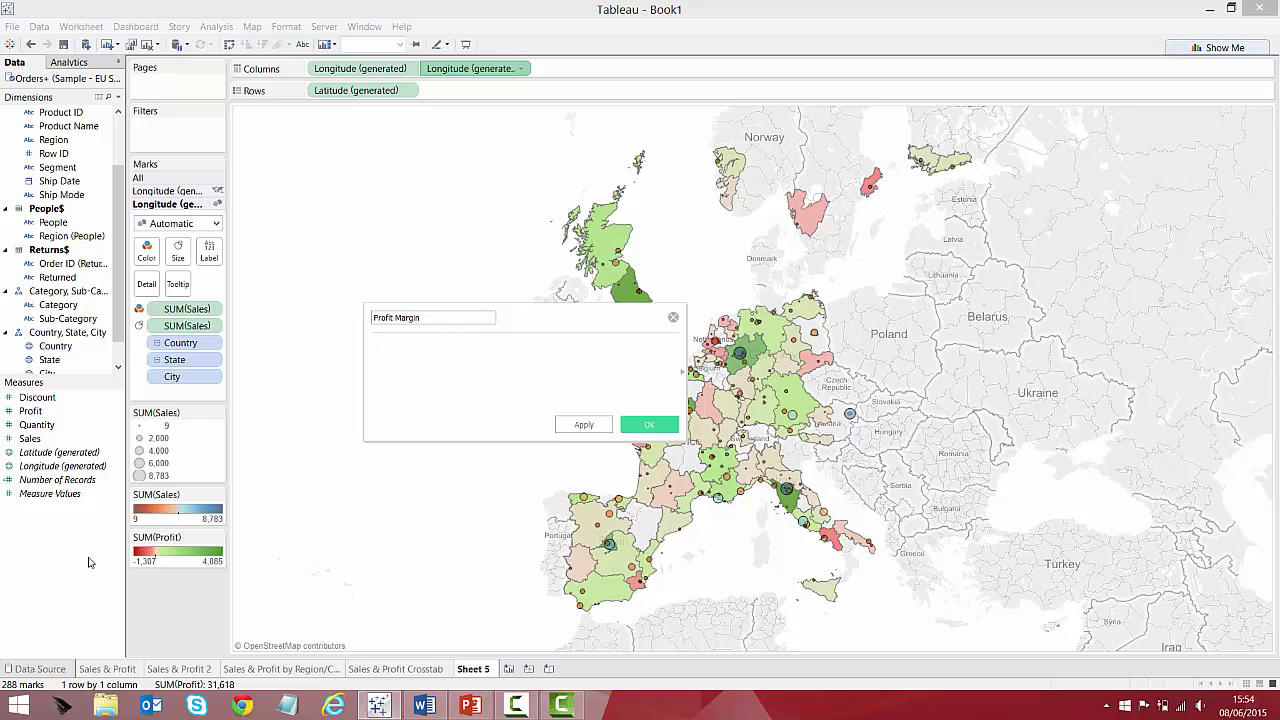
key("Tab")
type("SUM(pr")
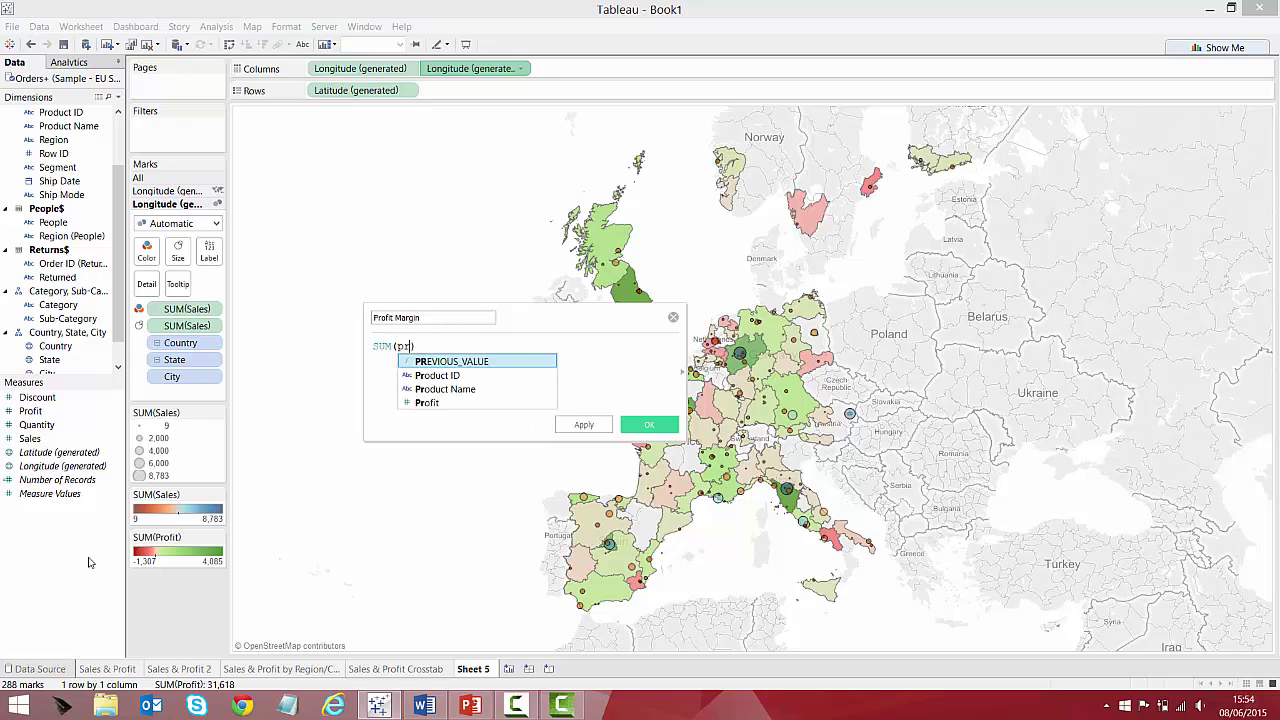
type("of")
key("Return")
type(")/SUM(sal")
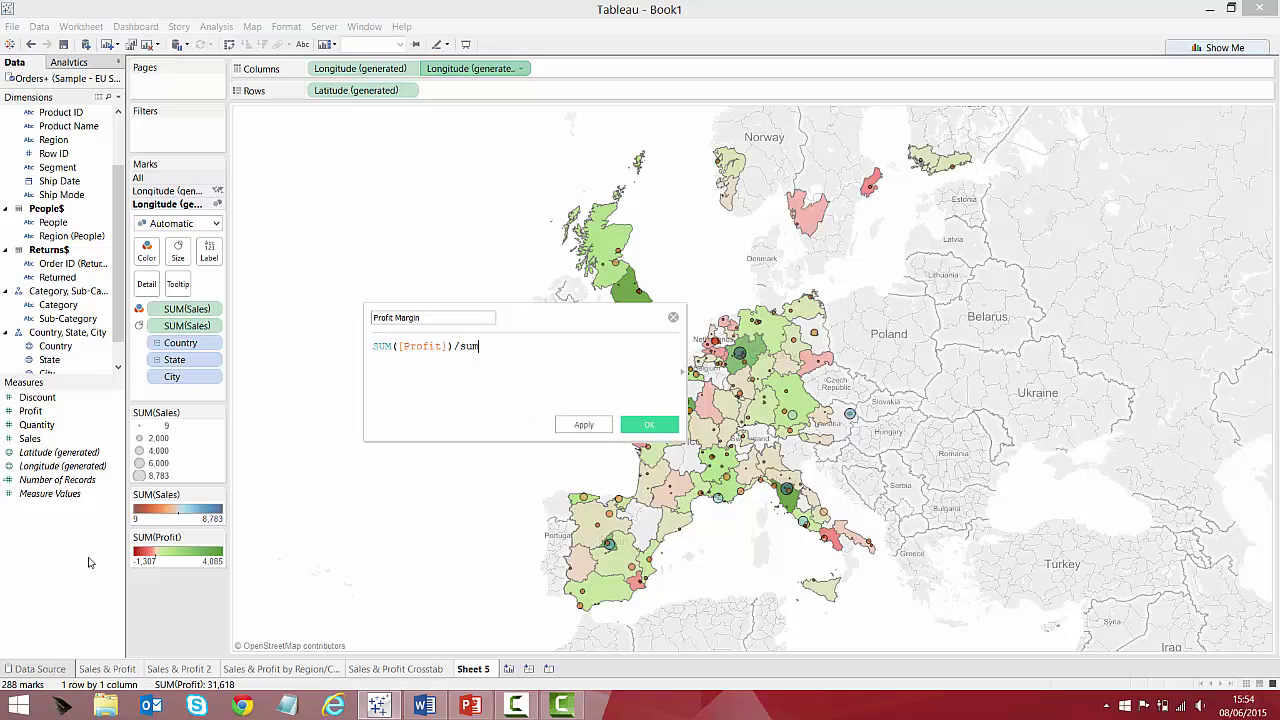
key("Return")
type(")")
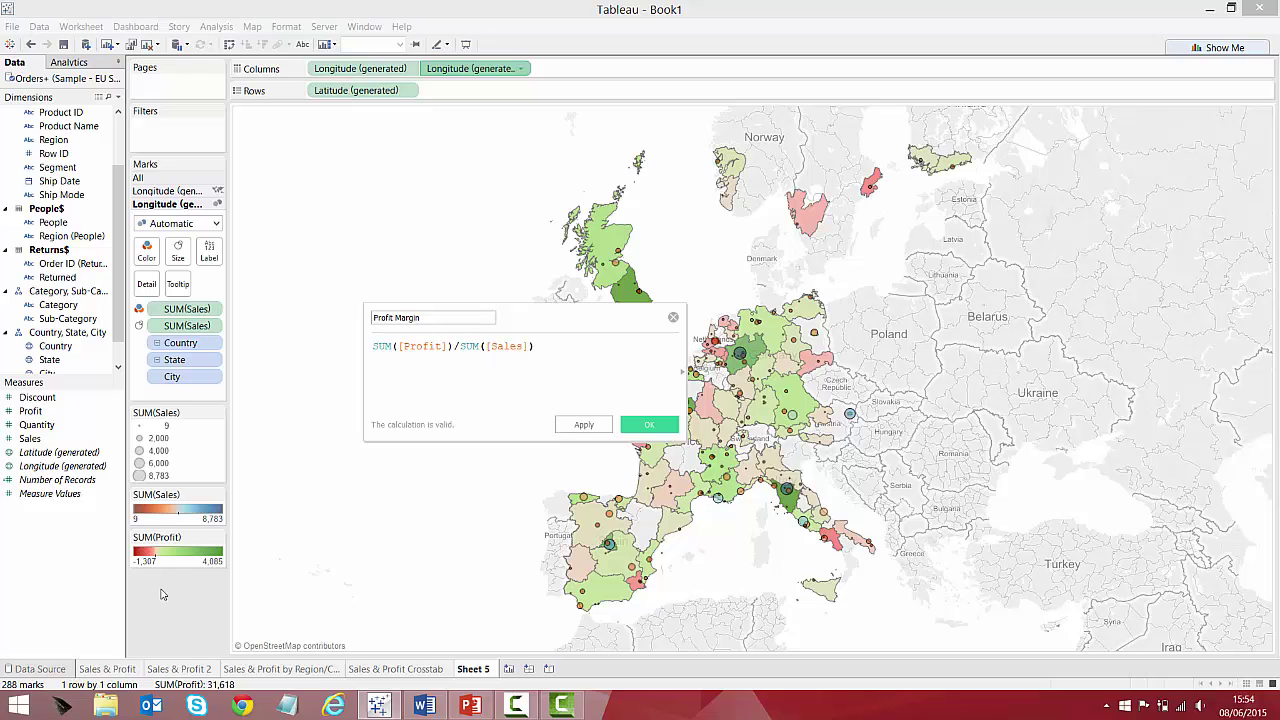
left_click(588, 426)
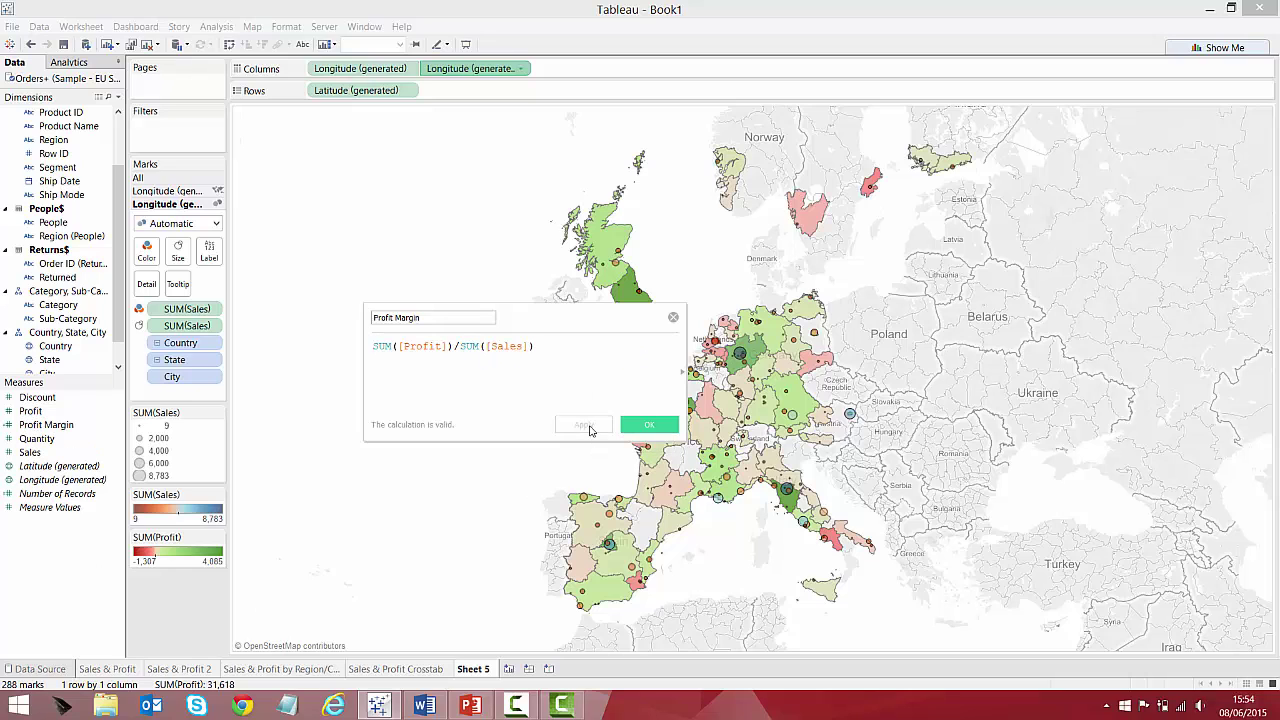
left_click(646, 425)
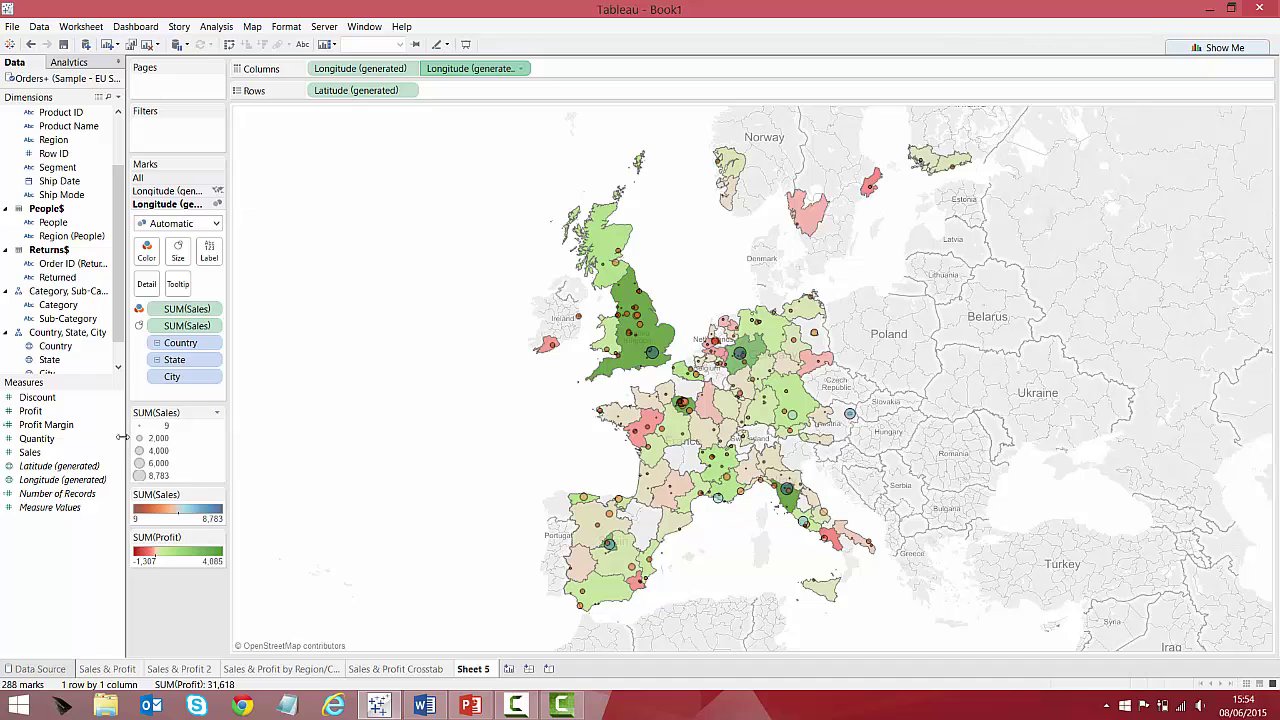
Set the default number format of the Profit Margin measure to Percentage.
right_click(82, 425)
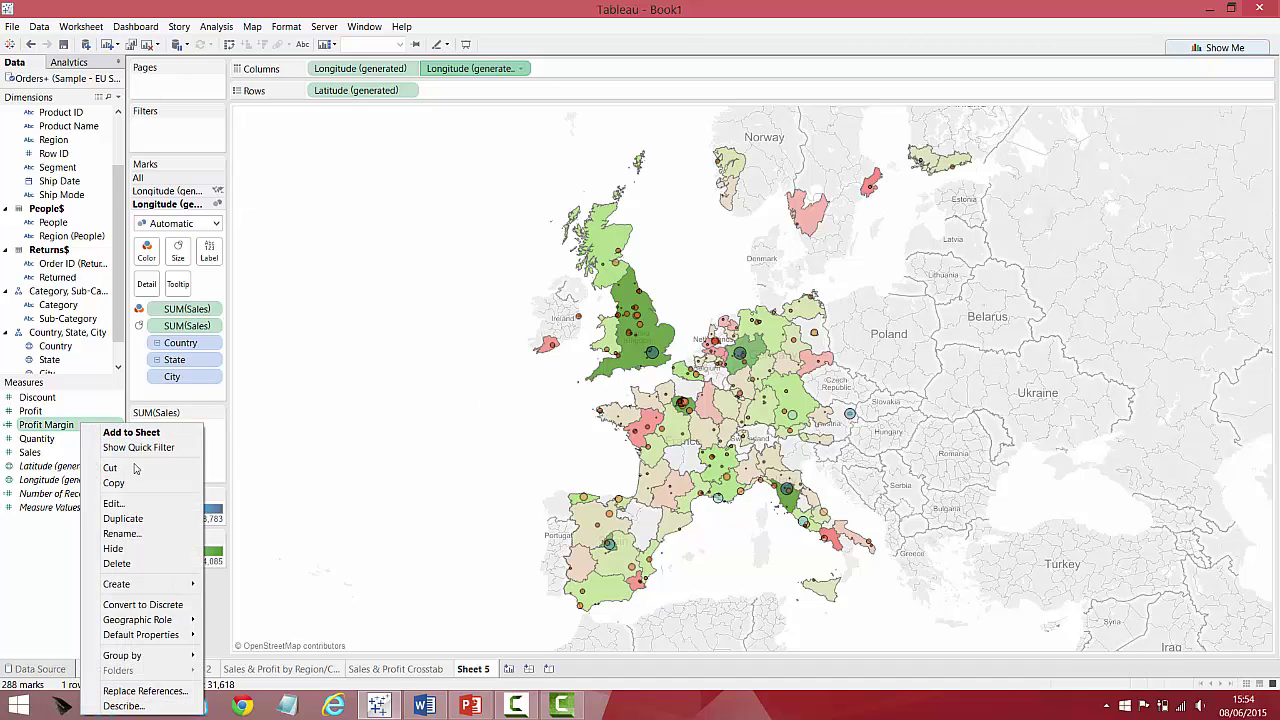
mouse_move(188, 636)
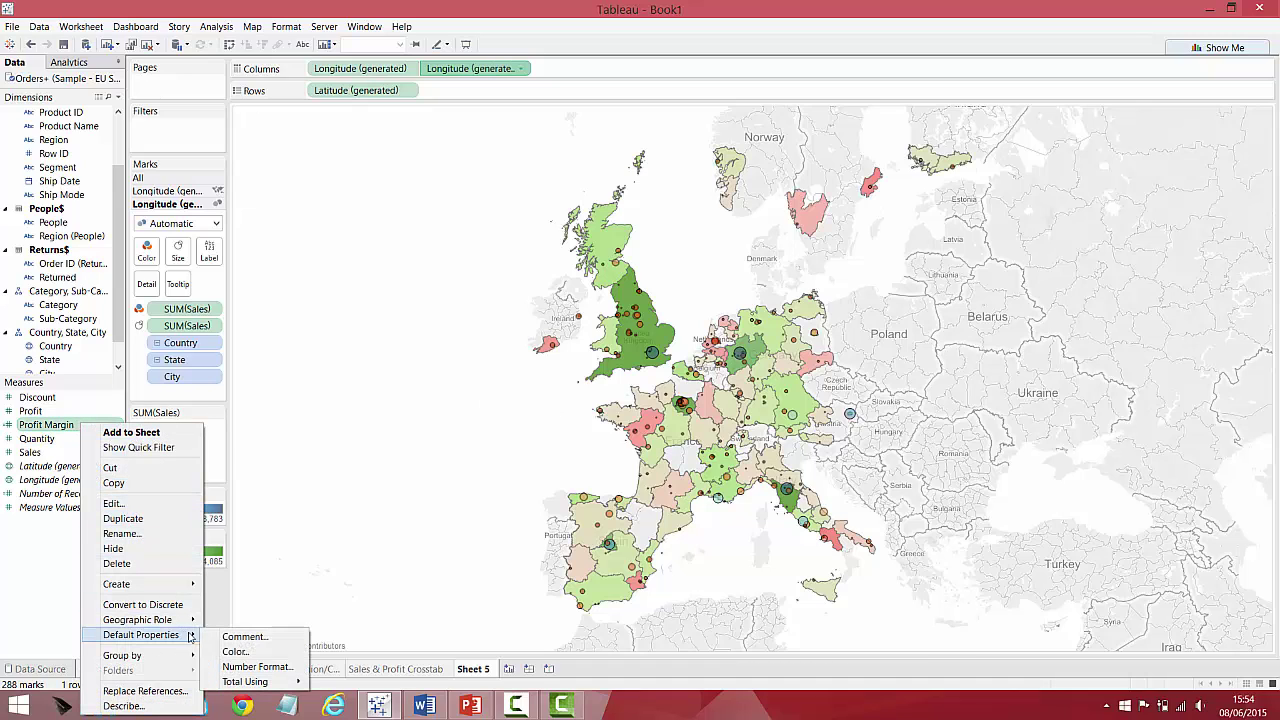
left_click(245, 663)
left_click(530, 338)
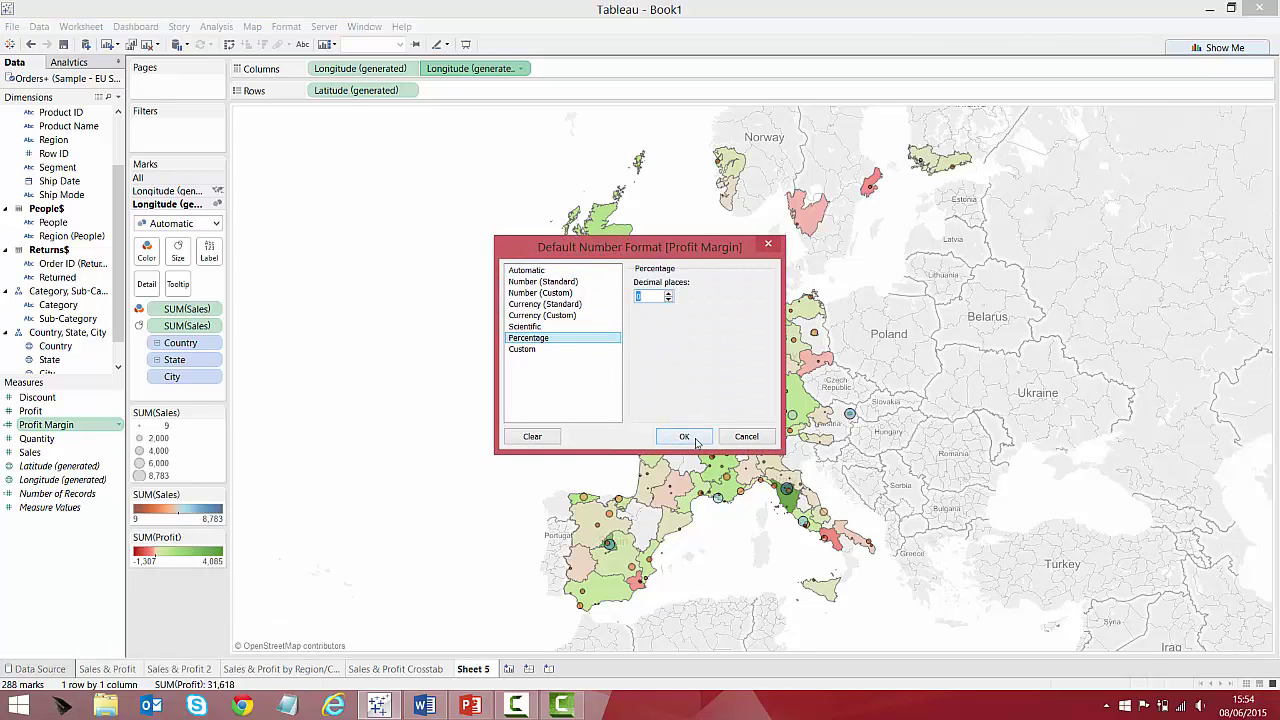
left_click(686, 436)
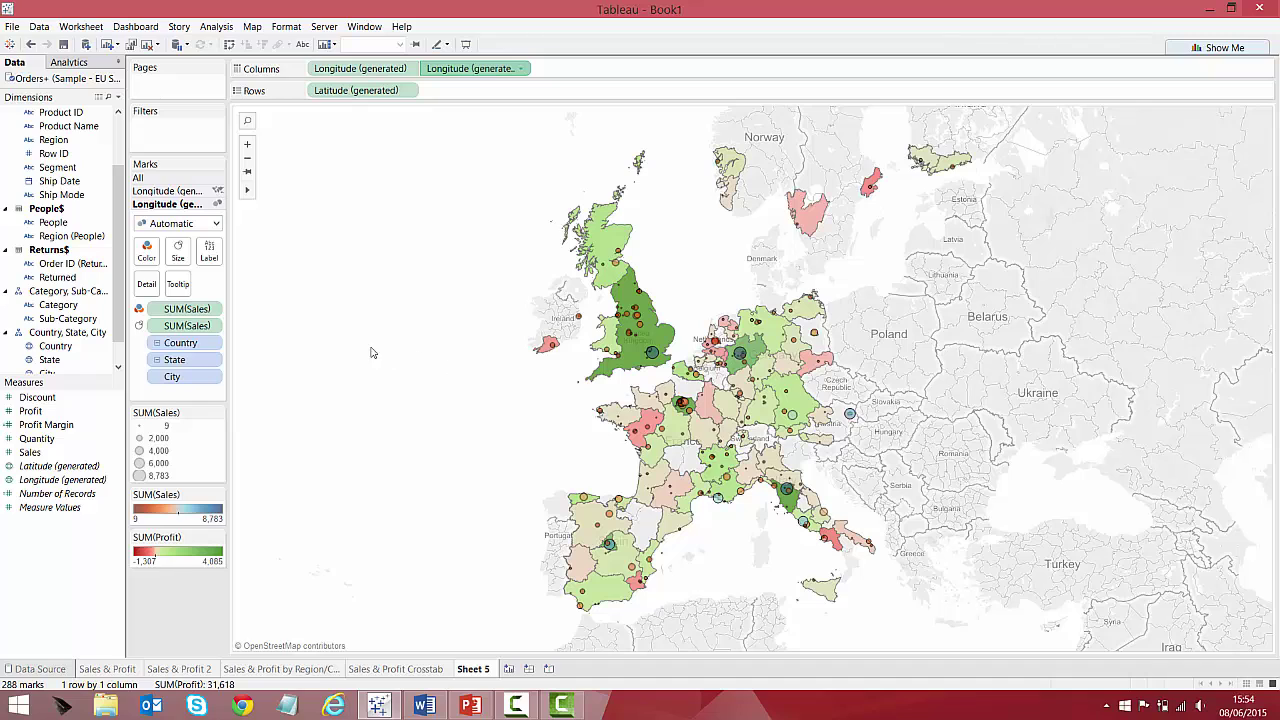
Add Profit Margin to the tooltip of the filled map's marks and check it on several regions.
left_click_drag(40, 411, 179, 274)
mouse_move(598, 242)
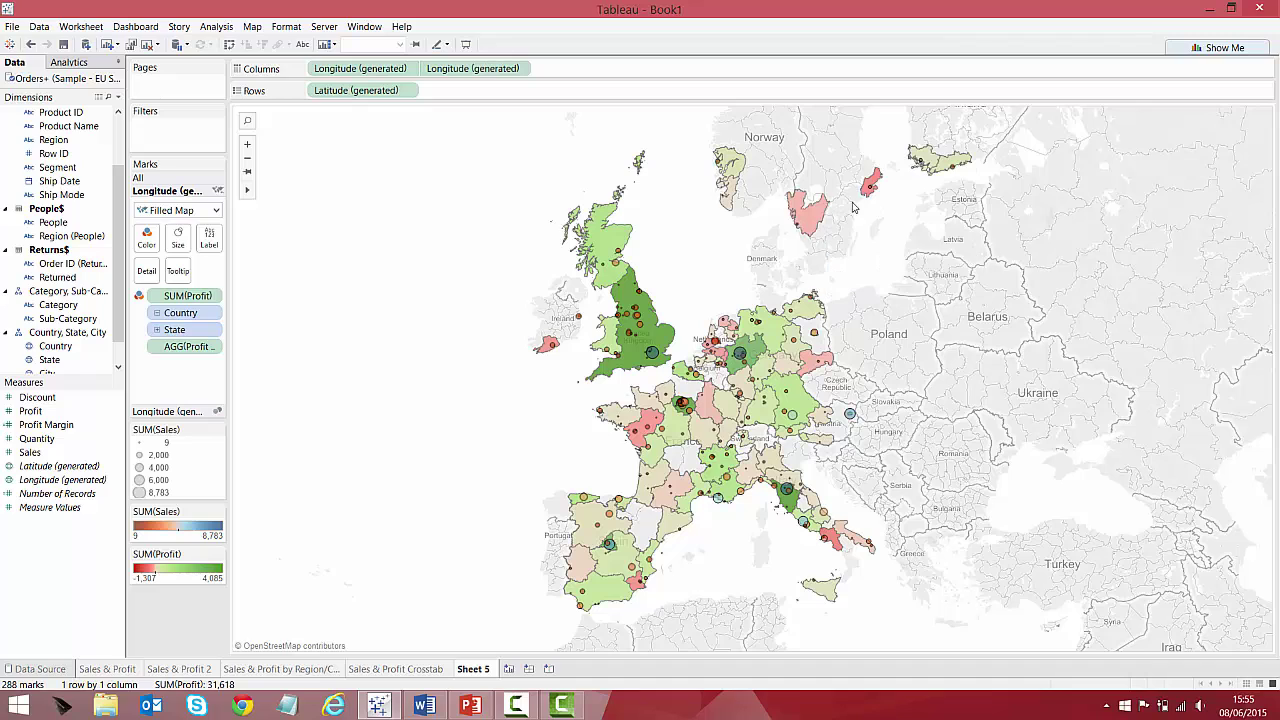
mouse_move(865, 195)
mouse_move(796, 505)
Create a calculated field named Average Sale Value with the formula SUM([Sales])/SUM([Quantity]).
left_click(201, 414)
right_click(38, 590)
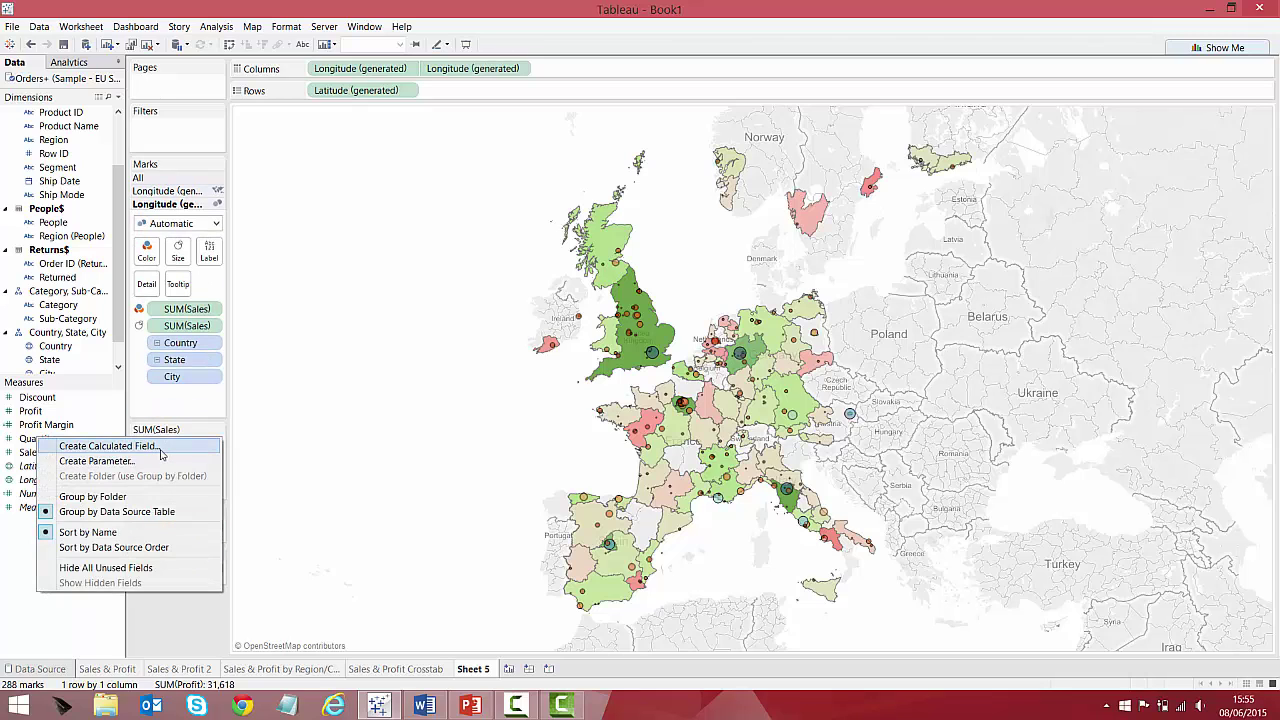
left_click(158, 446)
type("Average Sale Value")
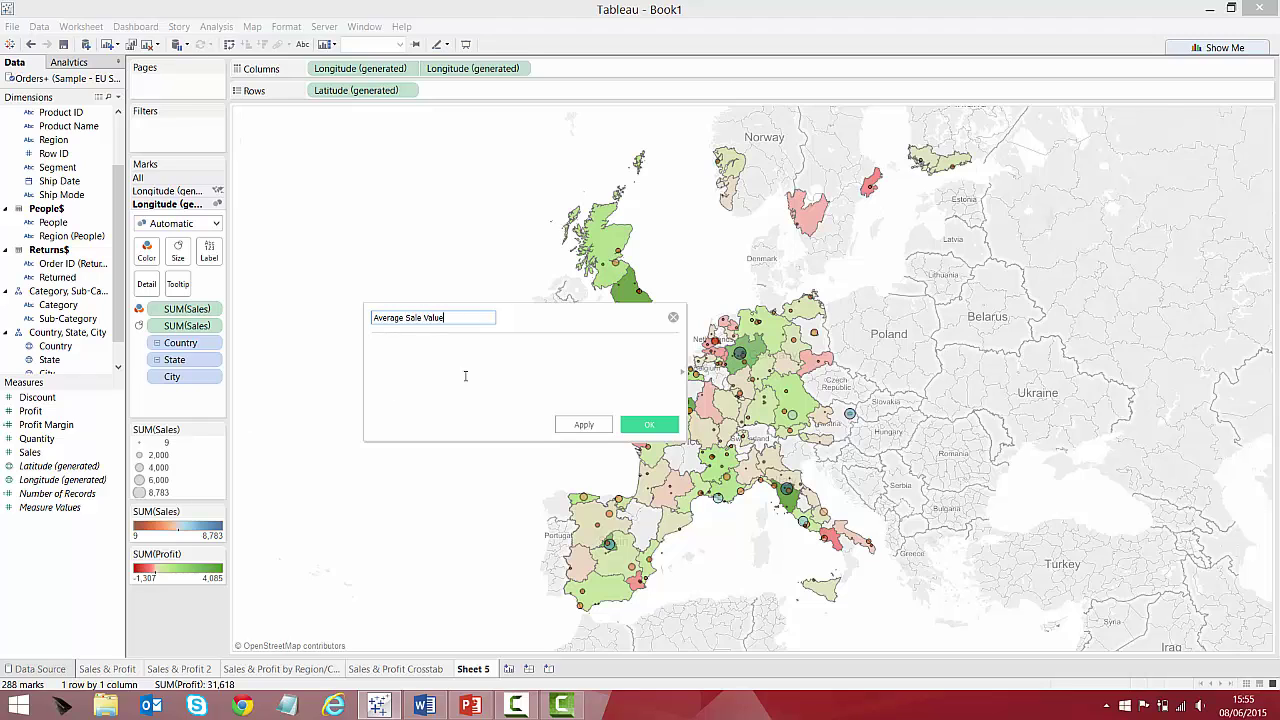
type("SUM([Sales])")
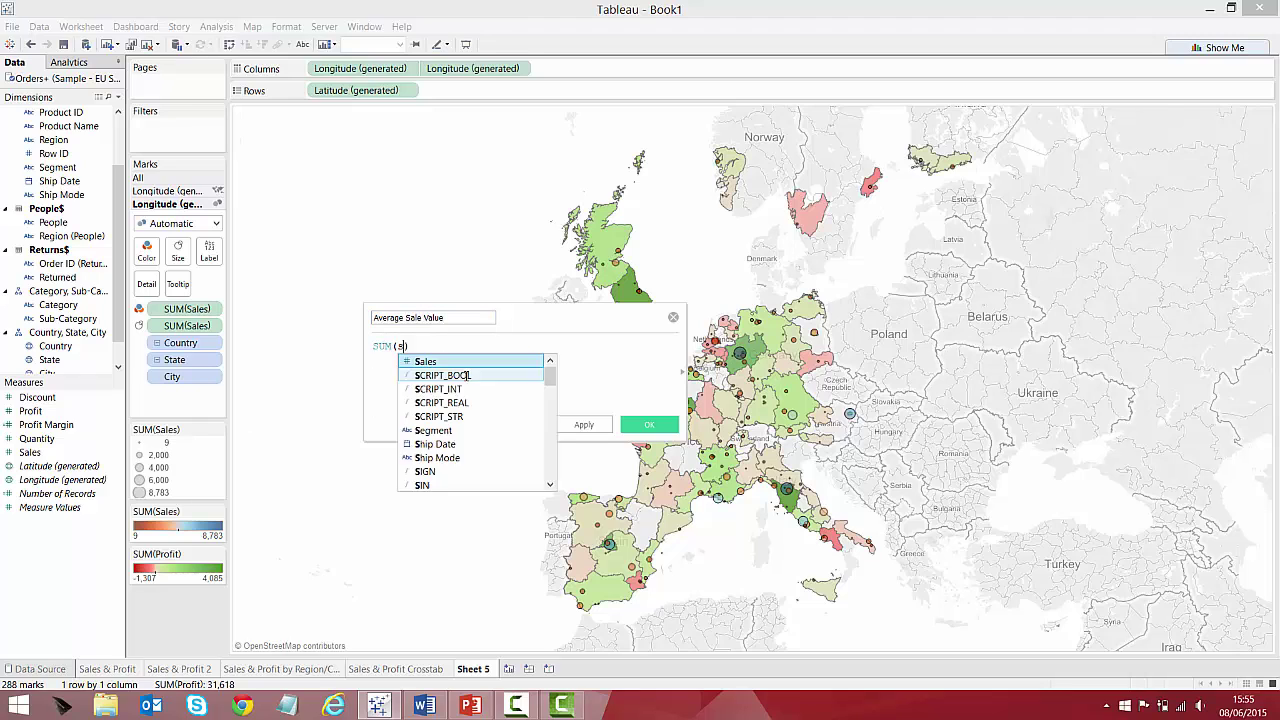
type("/SUM(")
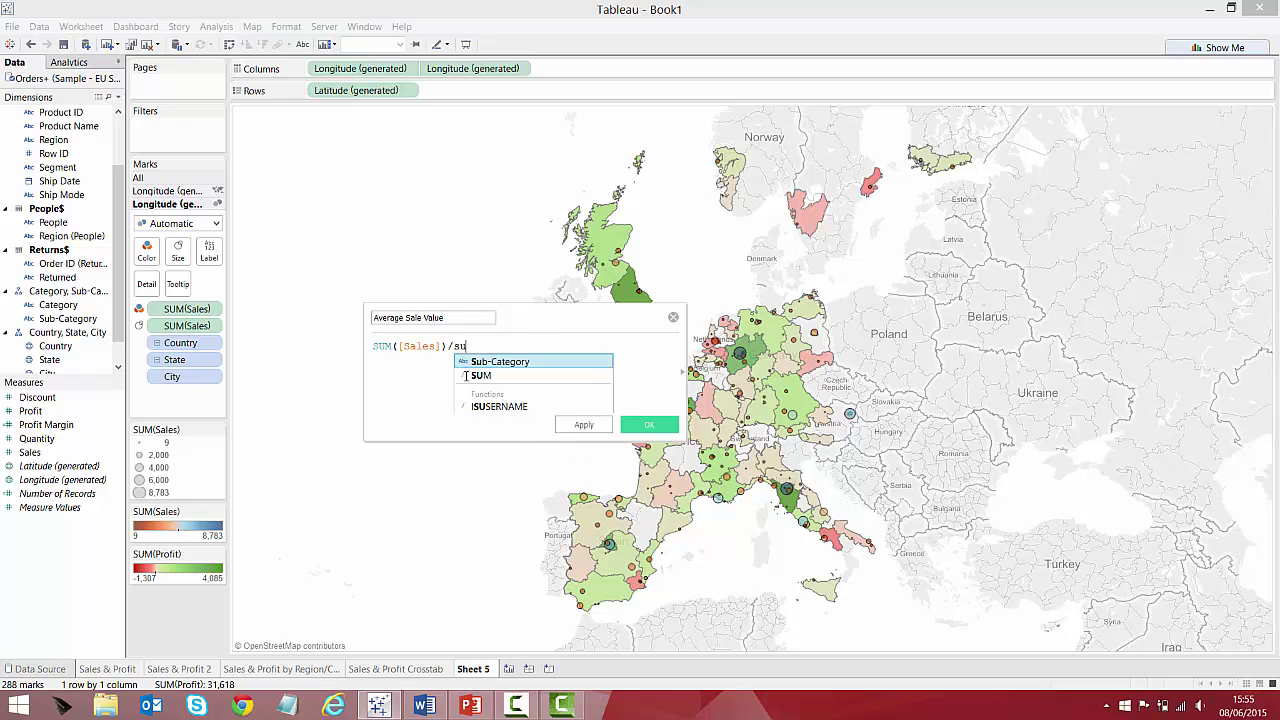
type("[Quantity]")
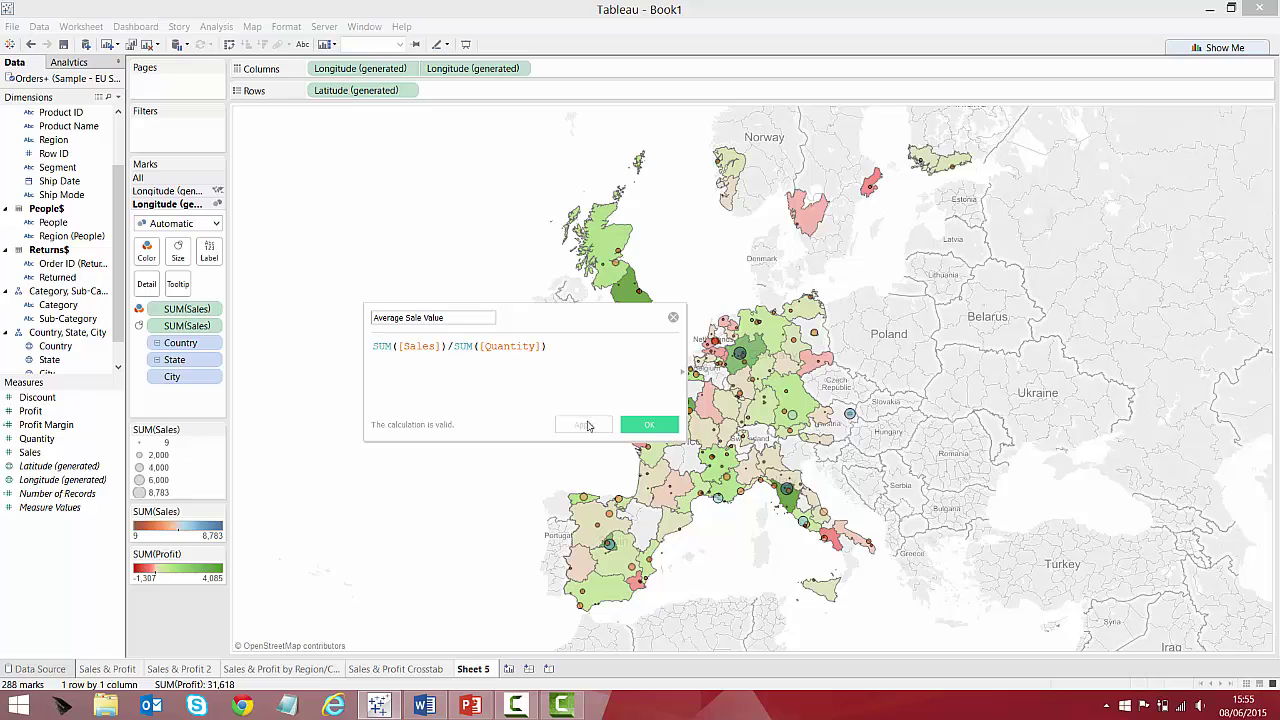
left_click(584, 424)
left_click(646, 424)
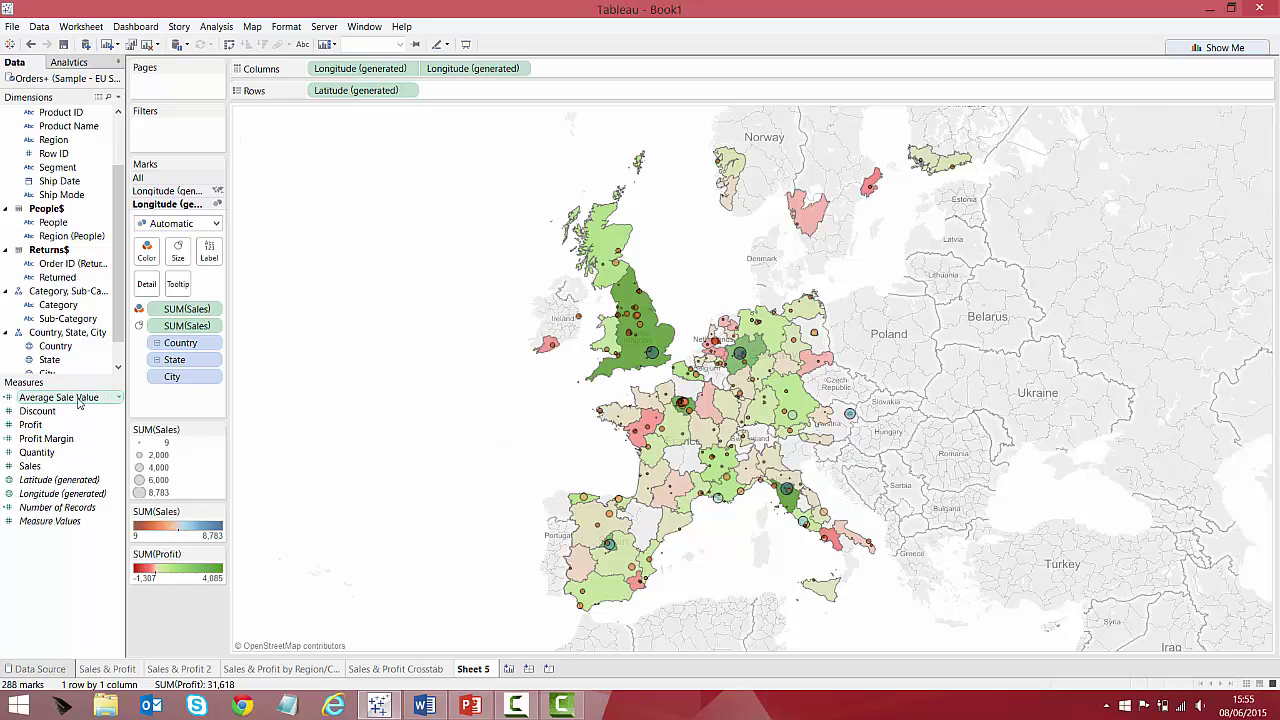
Add Average Sale Value to the tooltip of the city marks and check it on several cities.
left_click_drag(58, 397, 190, 290)
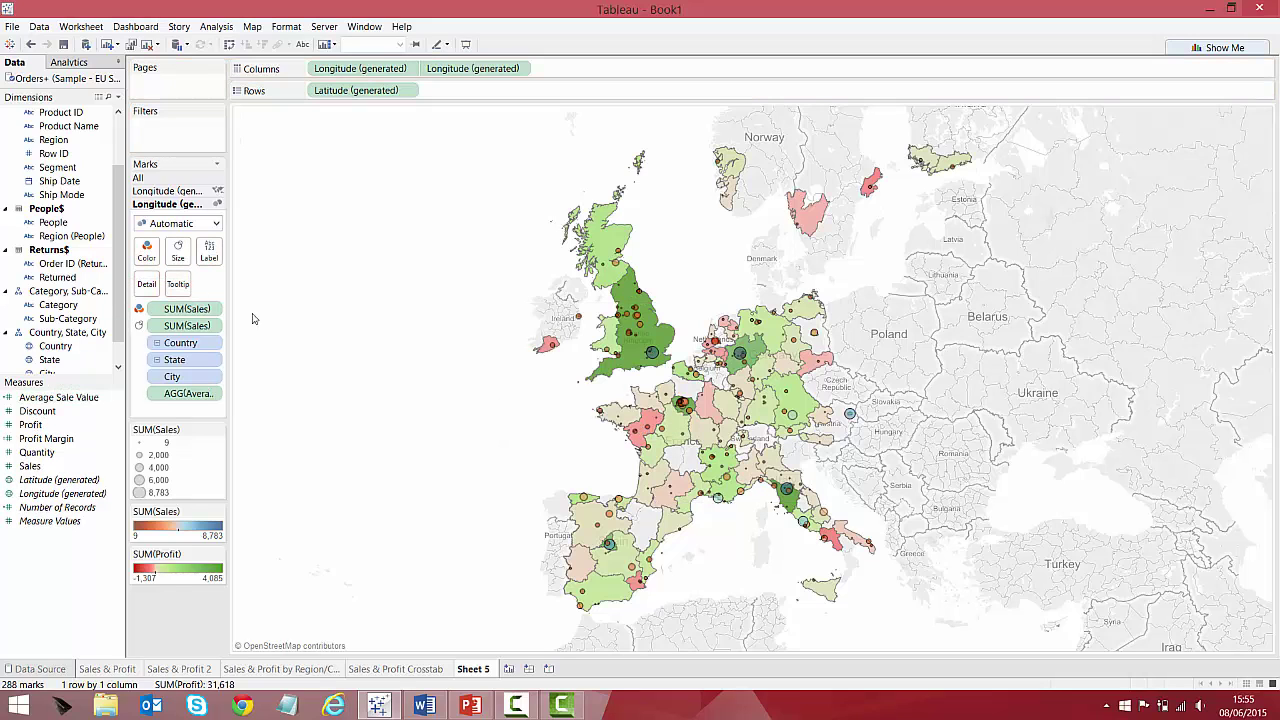
mouse_move(658, 356)
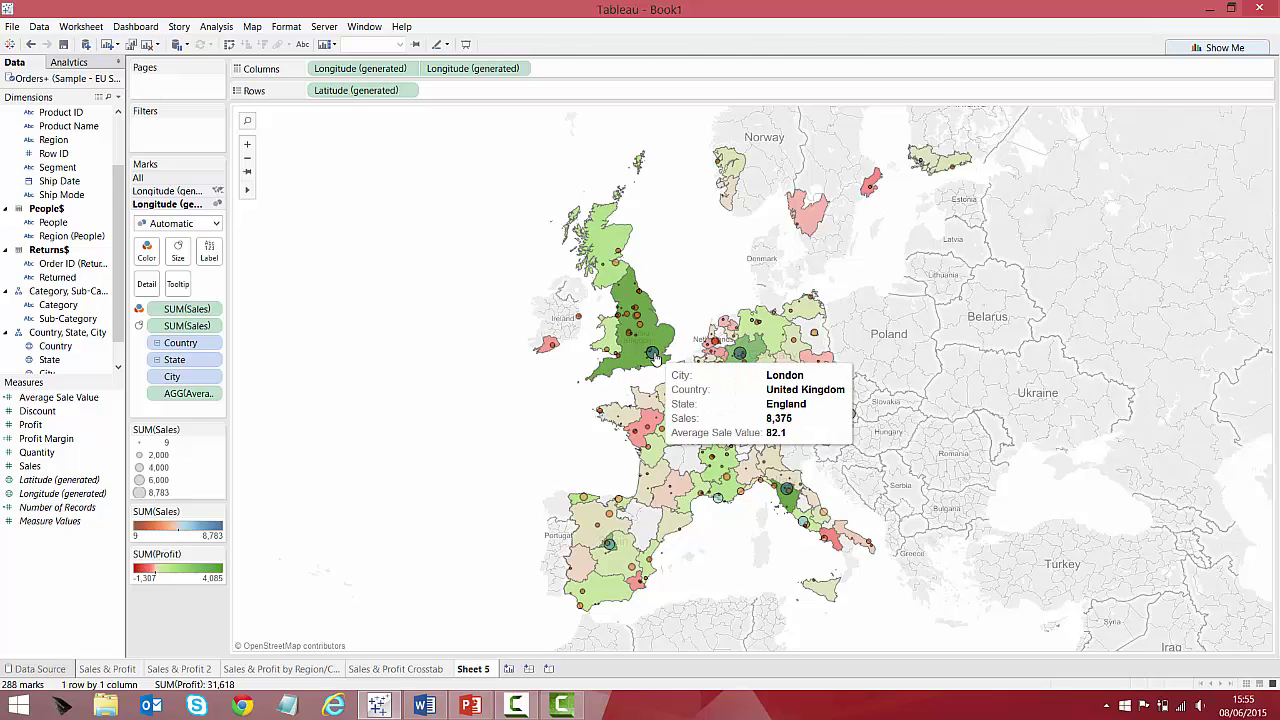
mouse_move(586, 499)
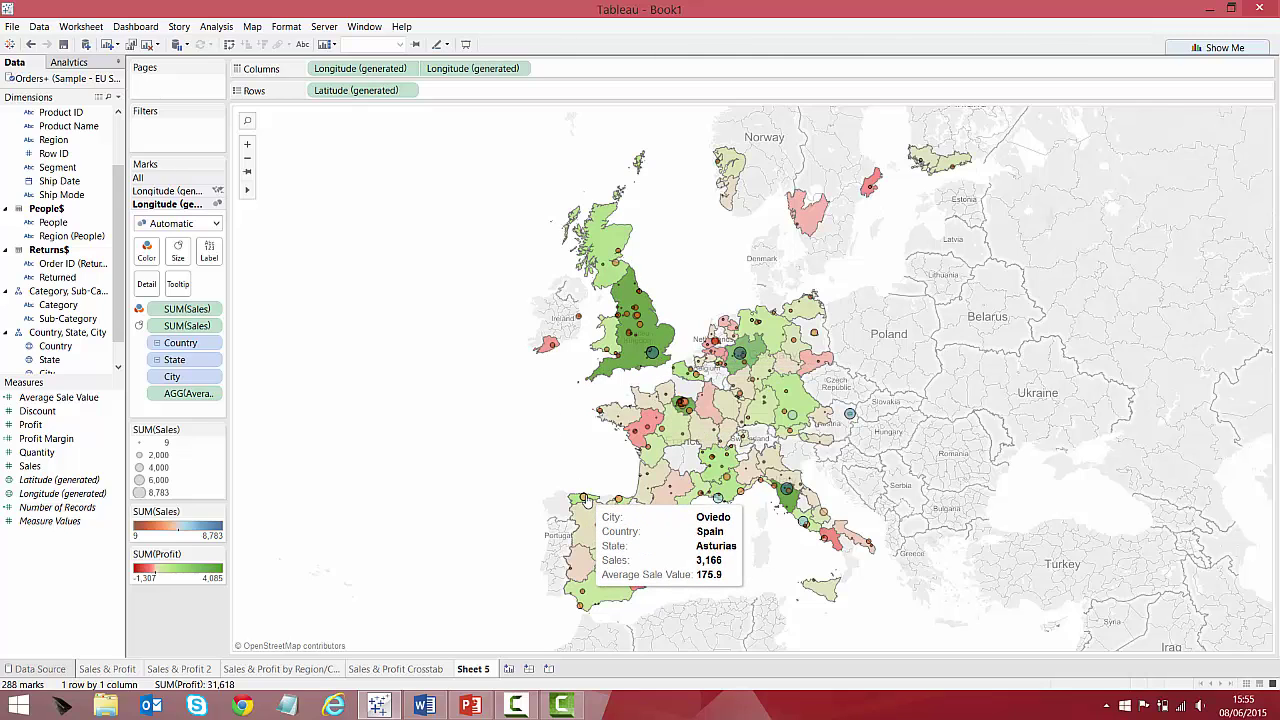
mouse_move(717, 509)
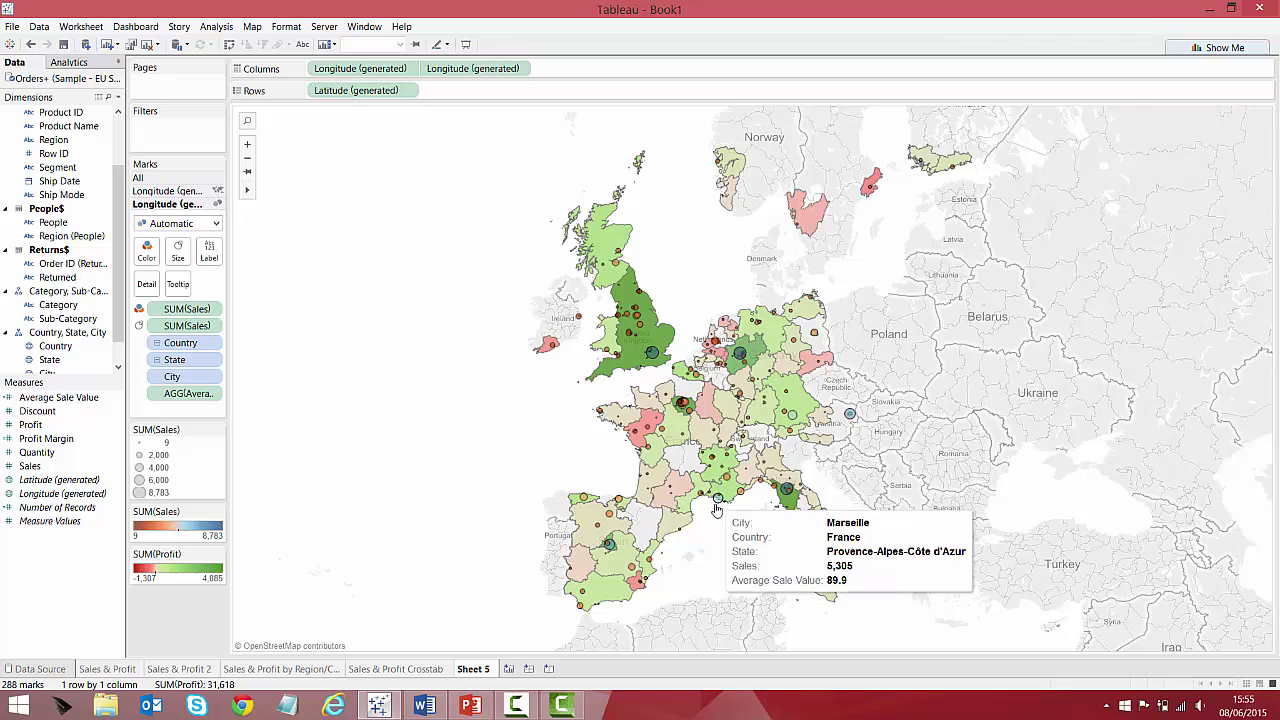
mouse_move(870, 528)
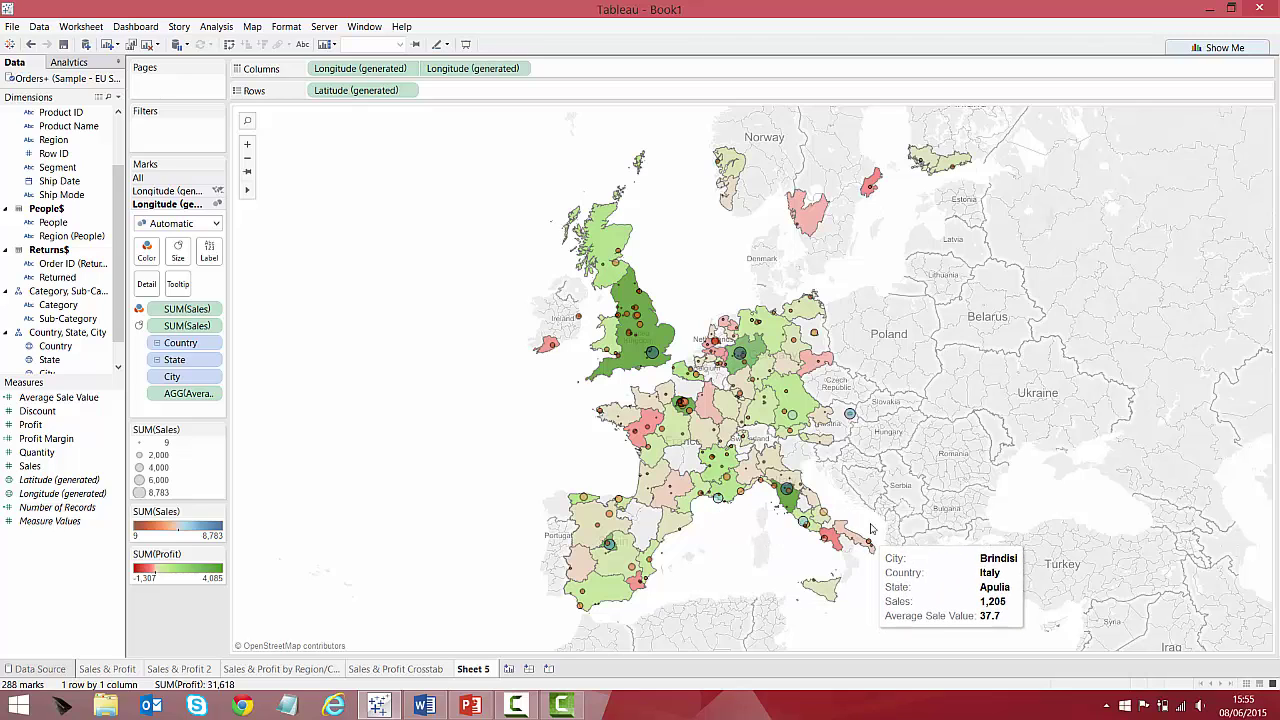
mouse_move(851, 418)
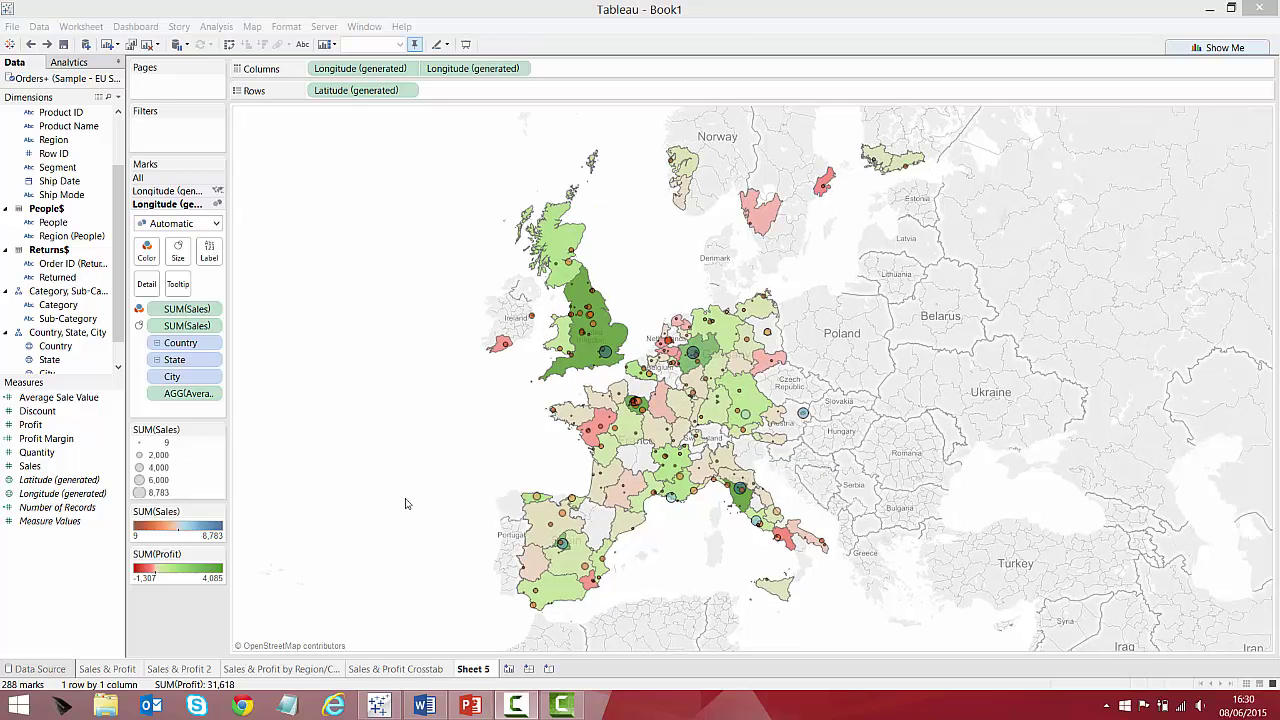
Rename the map worksheet as Sales & Profit Map.
right_click(472, 662)
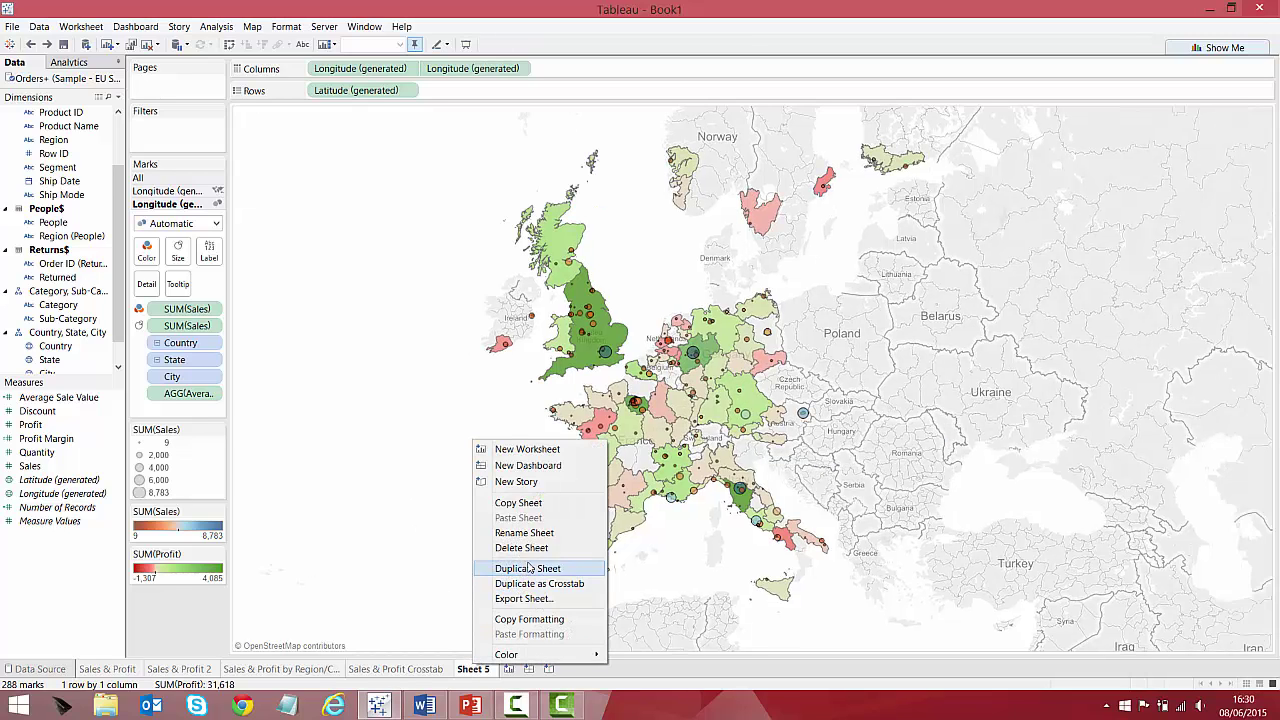
left_click(547, 533)
type("Sales & Profi")
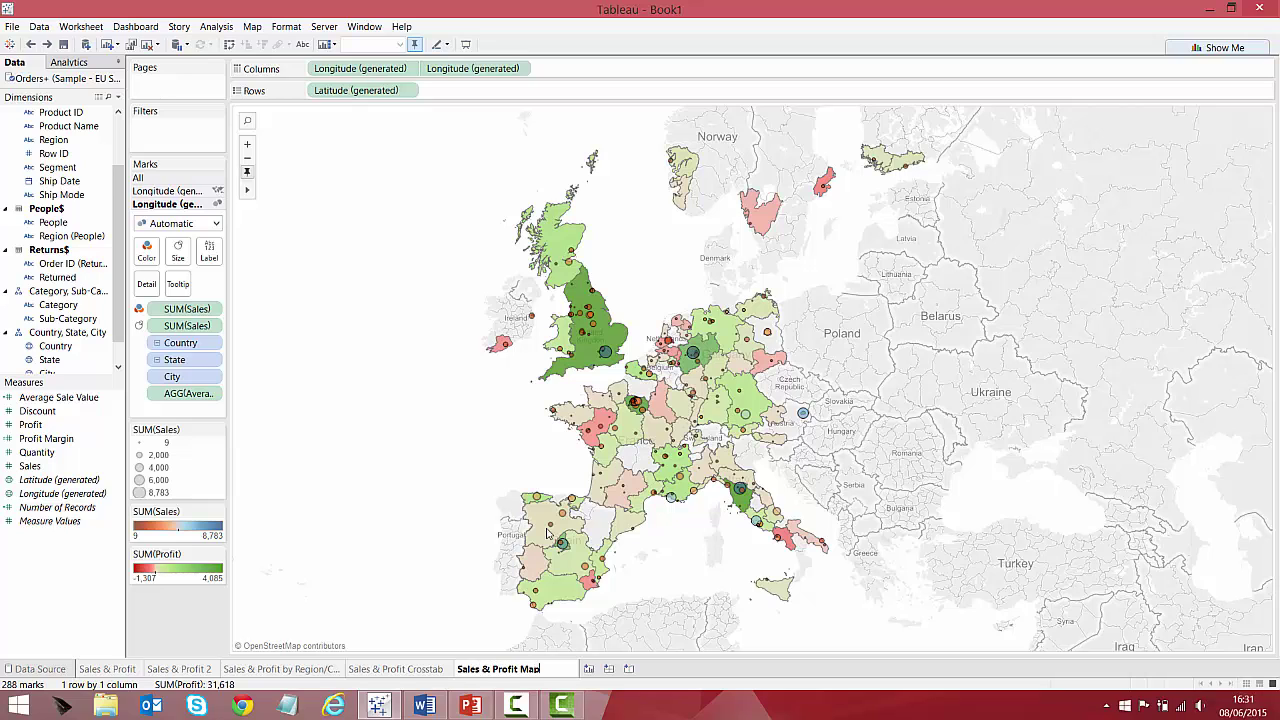
key("Return")
Create a new worksheet plotting the sum of Profit on rows against the average of Discount on columns.
left_click(554, 670)
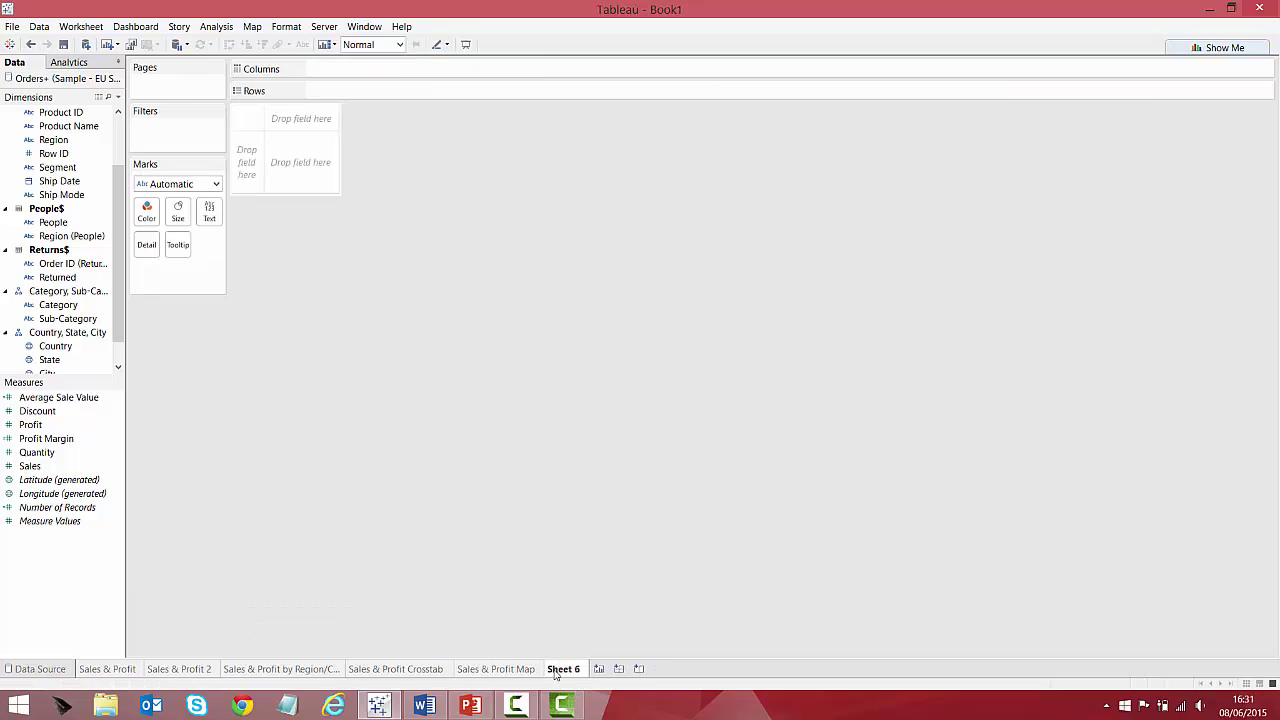
mouse_move(110, 424)
left_mouse_down()
mouse_move(134, 423)
mouse_move(395, 91)
left_mouse_up()
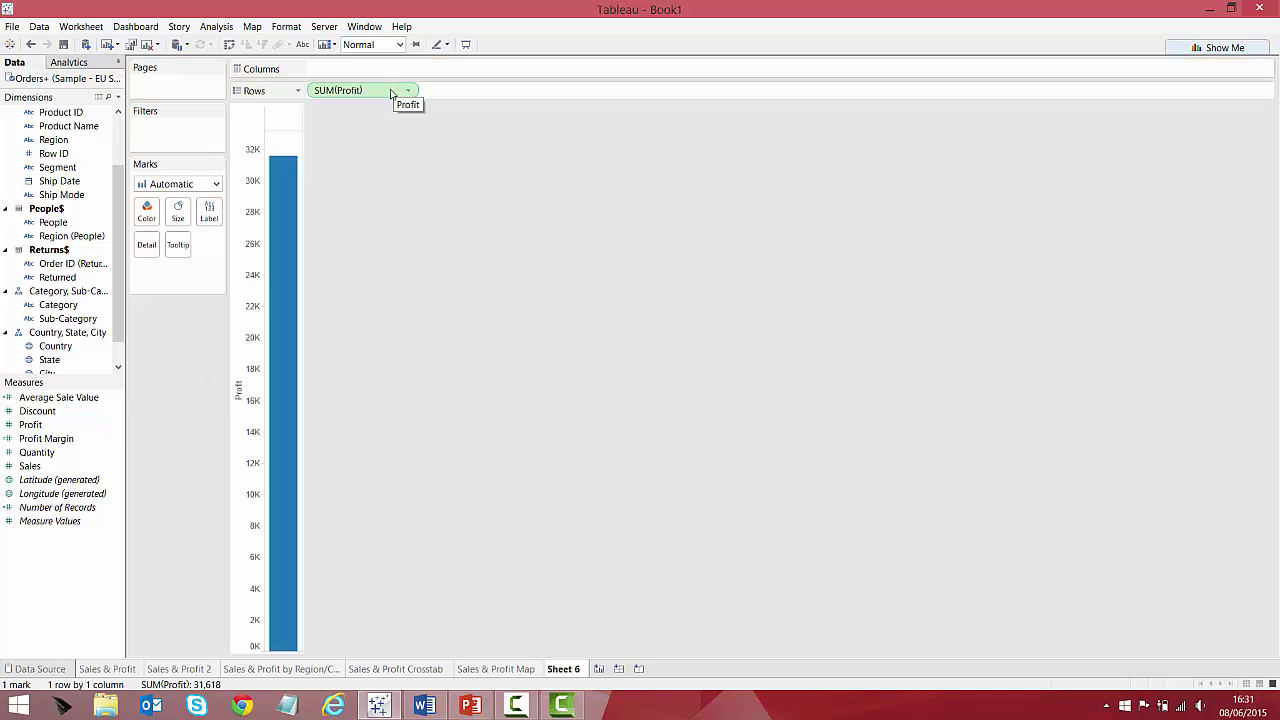
left_click_drag(73, 414, 414, 69)
left_click(626, 338)
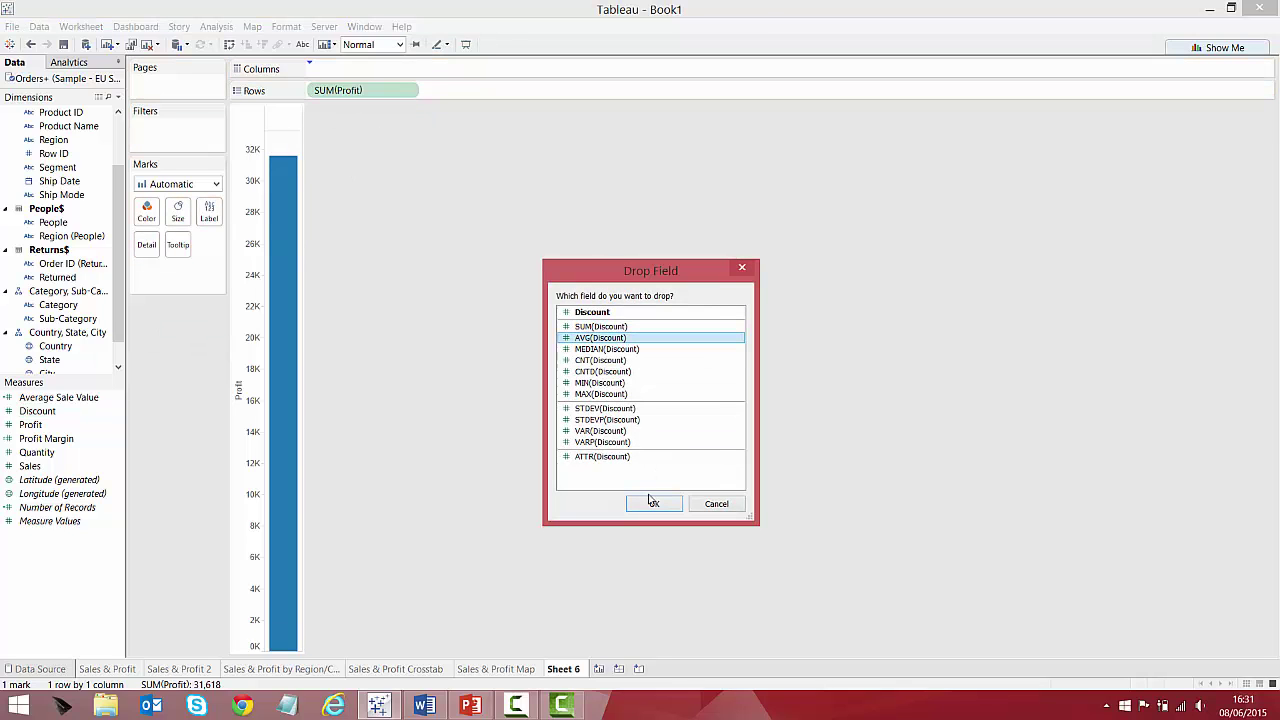
left_click(655, 504)
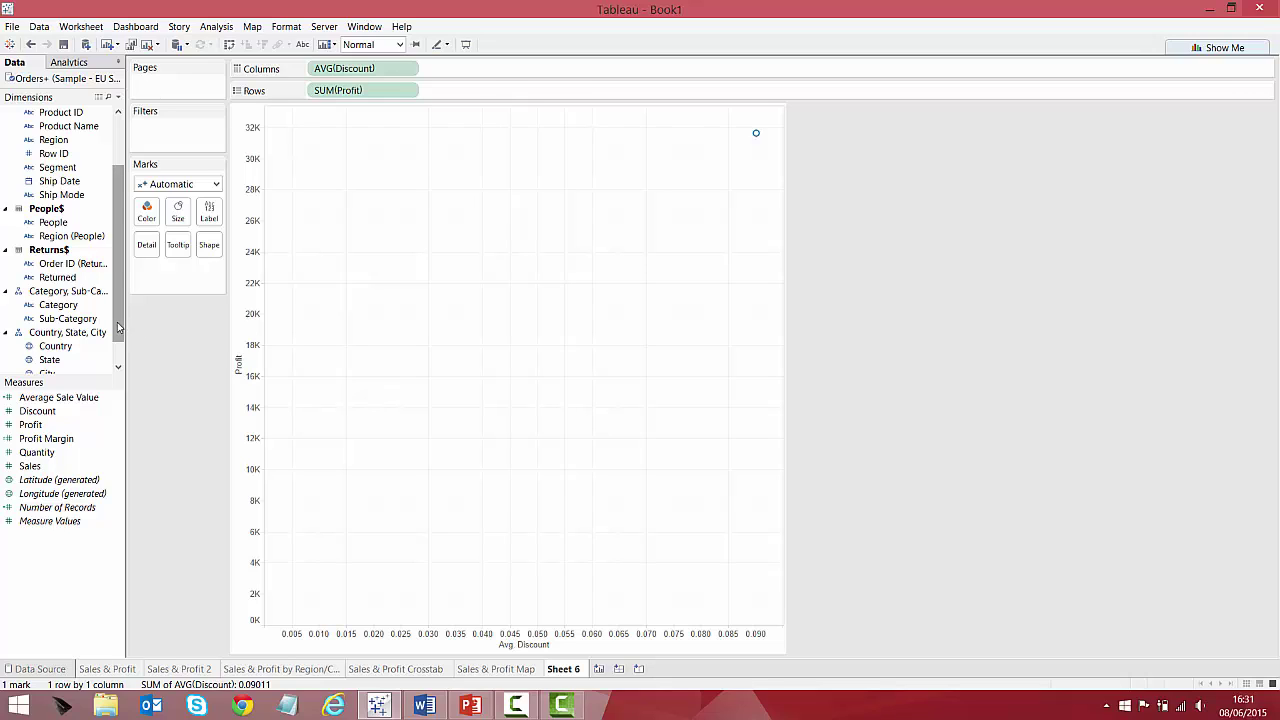
Encode the scatter plot's marks with Region as colour, Category as shape, Sub-Category as label and Profit in the tooltip.
left_click_drag(53, 139, 155, 215)
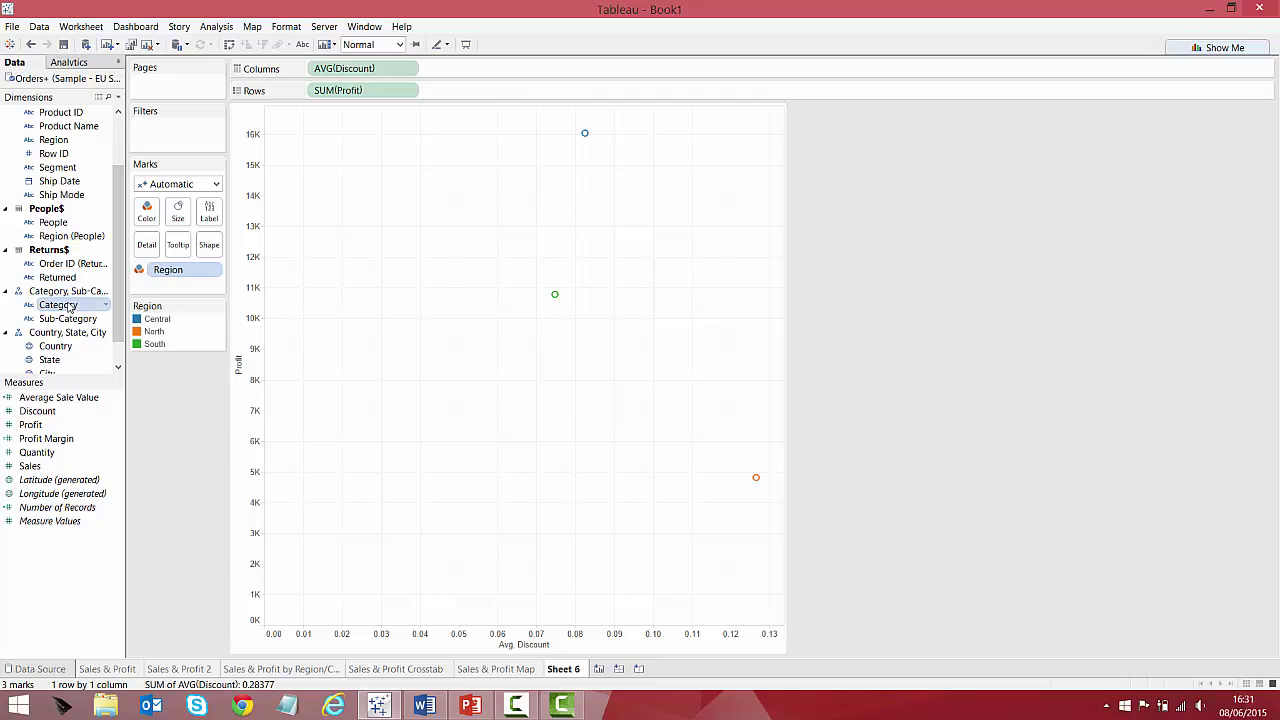
left_click_drag(58, 304, 209, 244)
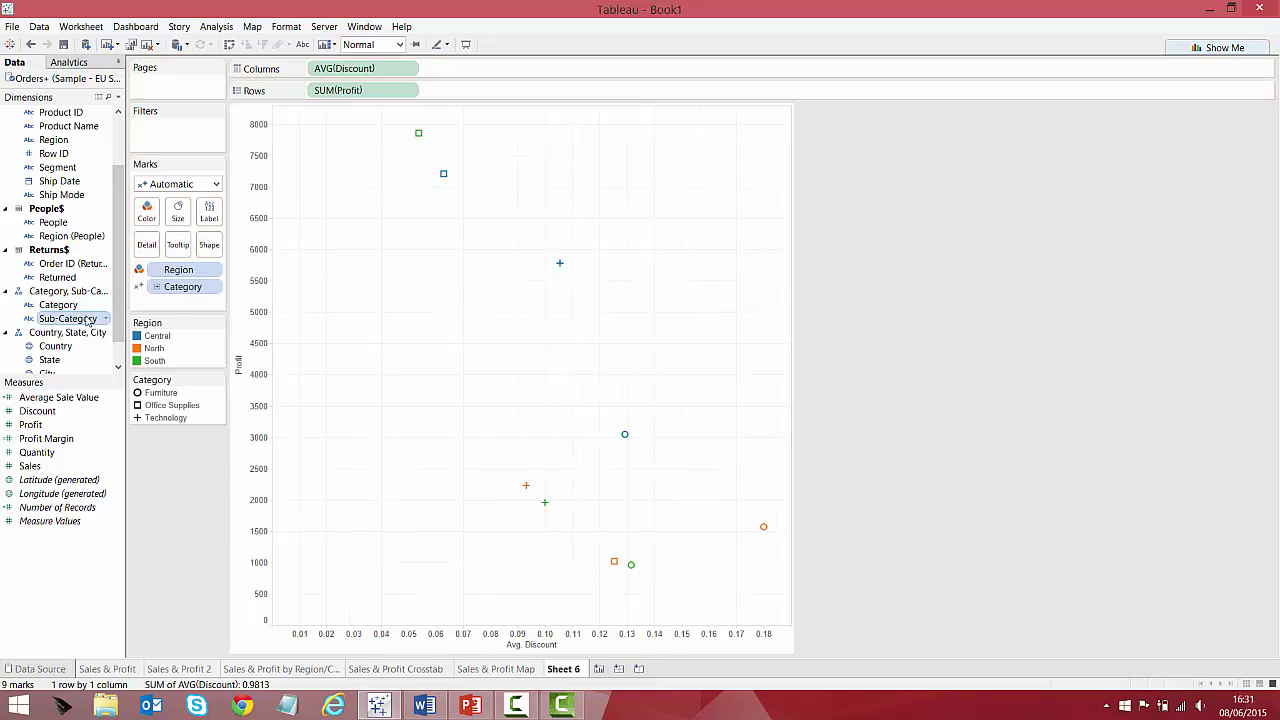
left_click_drag(68, 318, 209, 220)
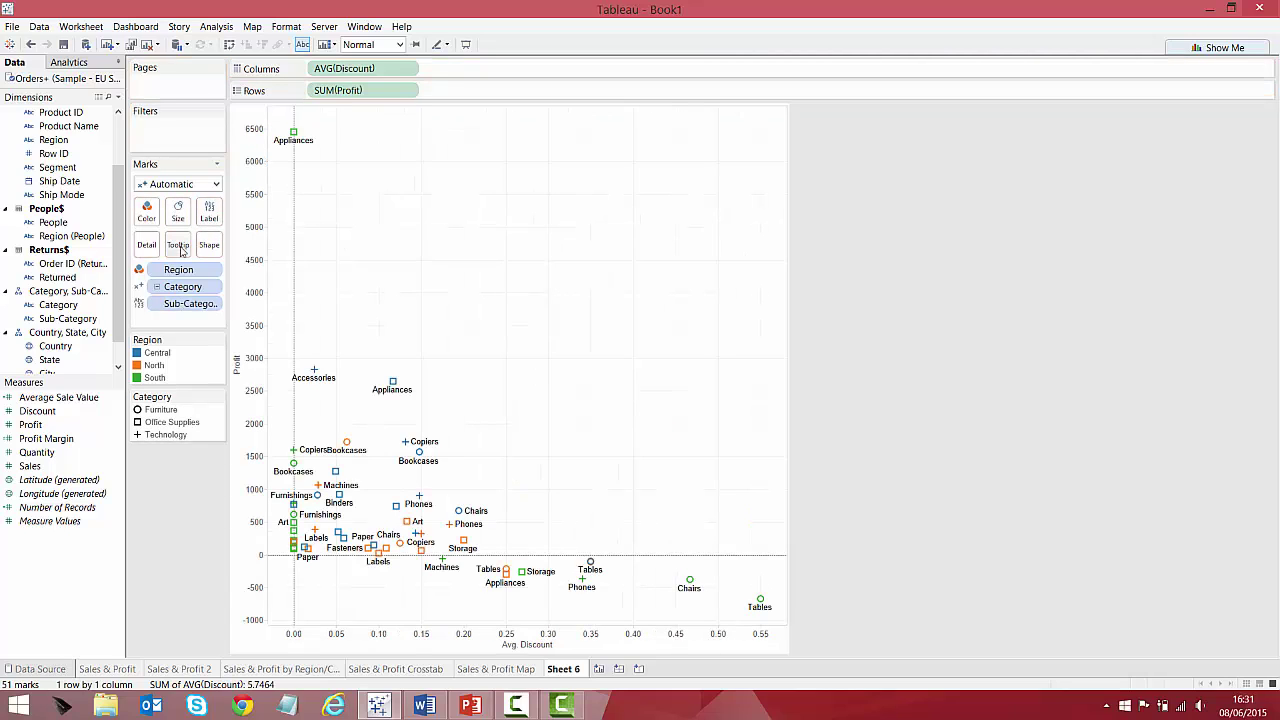
left_click_drag(30, 424, 176, 251)
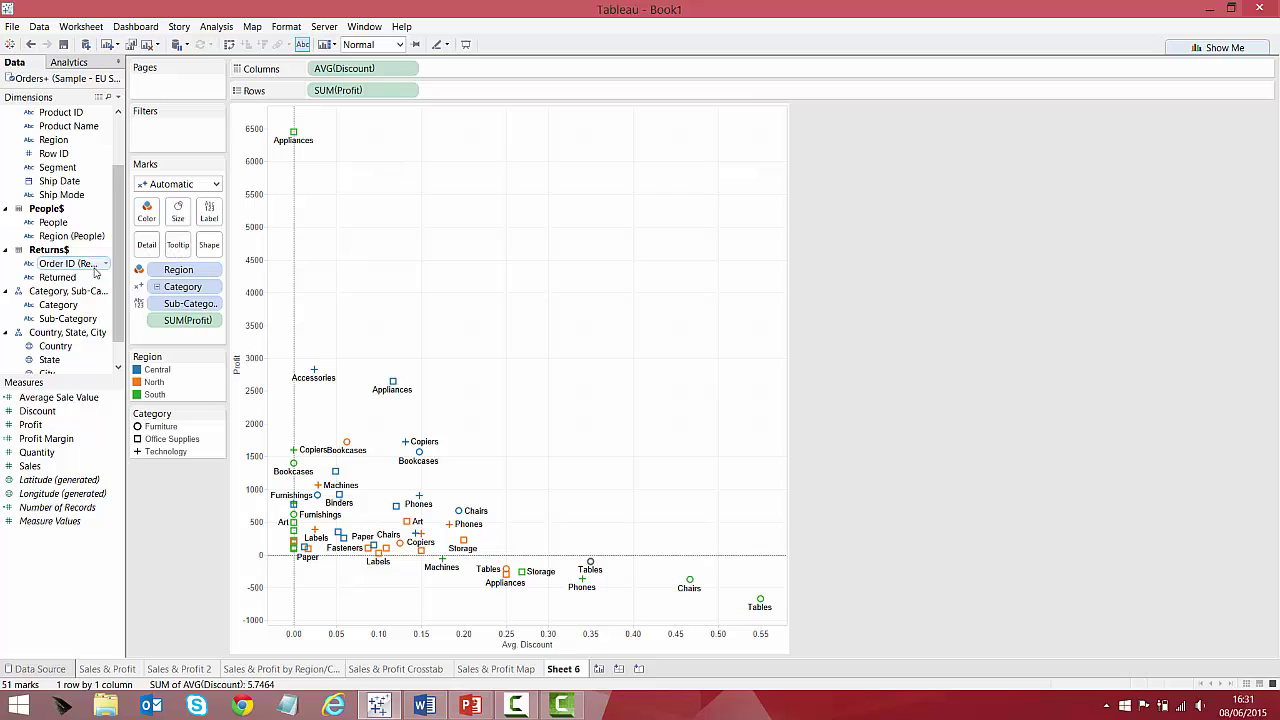
Add Category and Region as filters with all values included, and show a quick filter for each.
left_click_drag(70, 306, 200, 140)
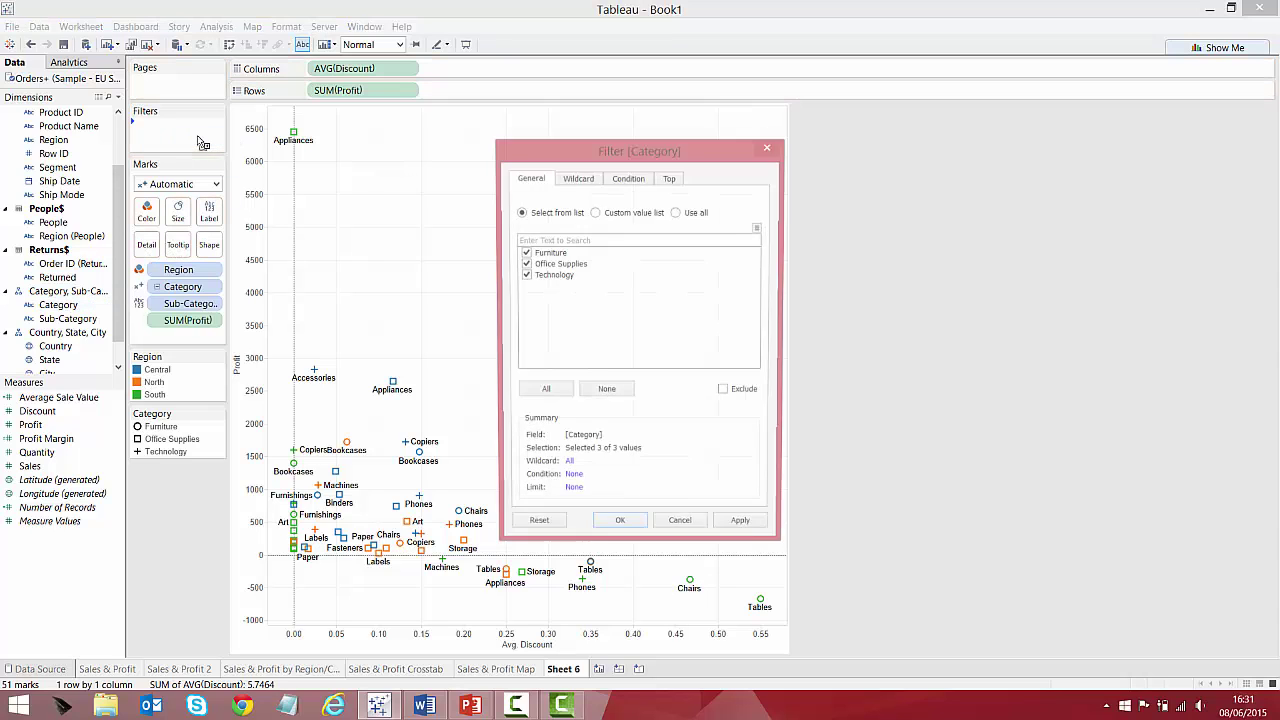
left_click(619, 530)
left_click(212, 127)
left_click(219, 163)
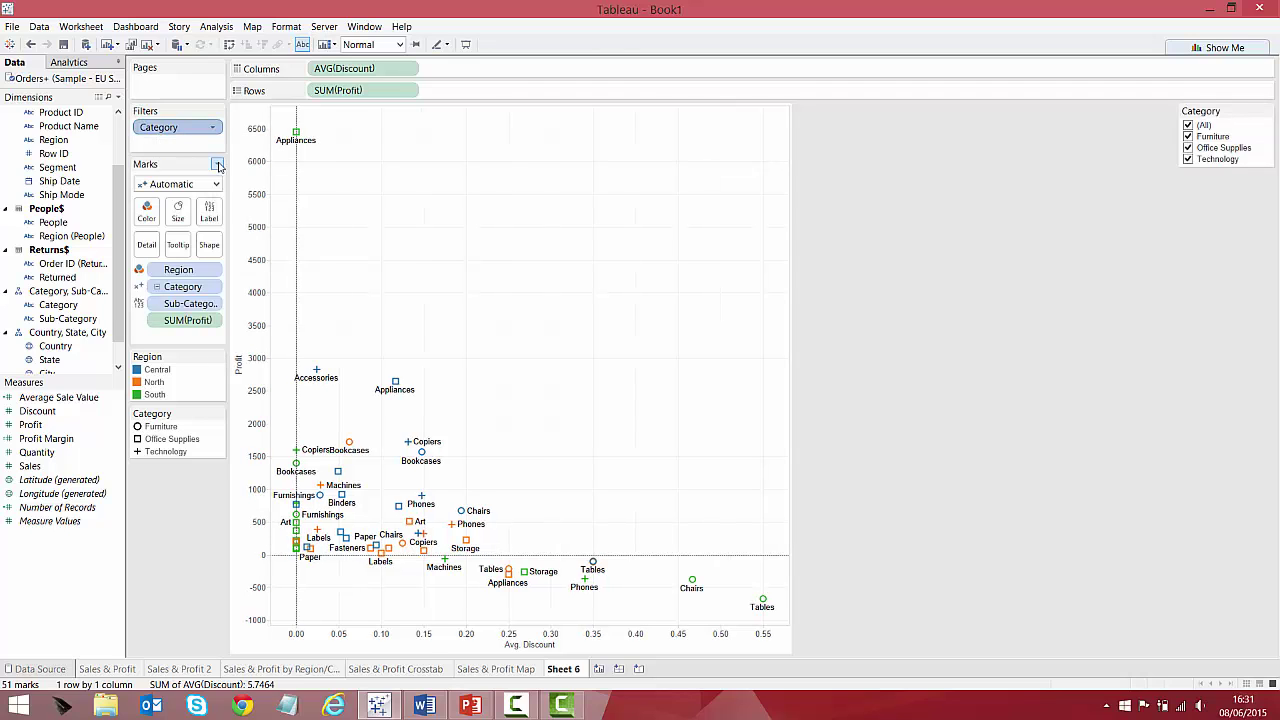
left_click_drag(57, 240, 160, 145)
left_click(619, 530)
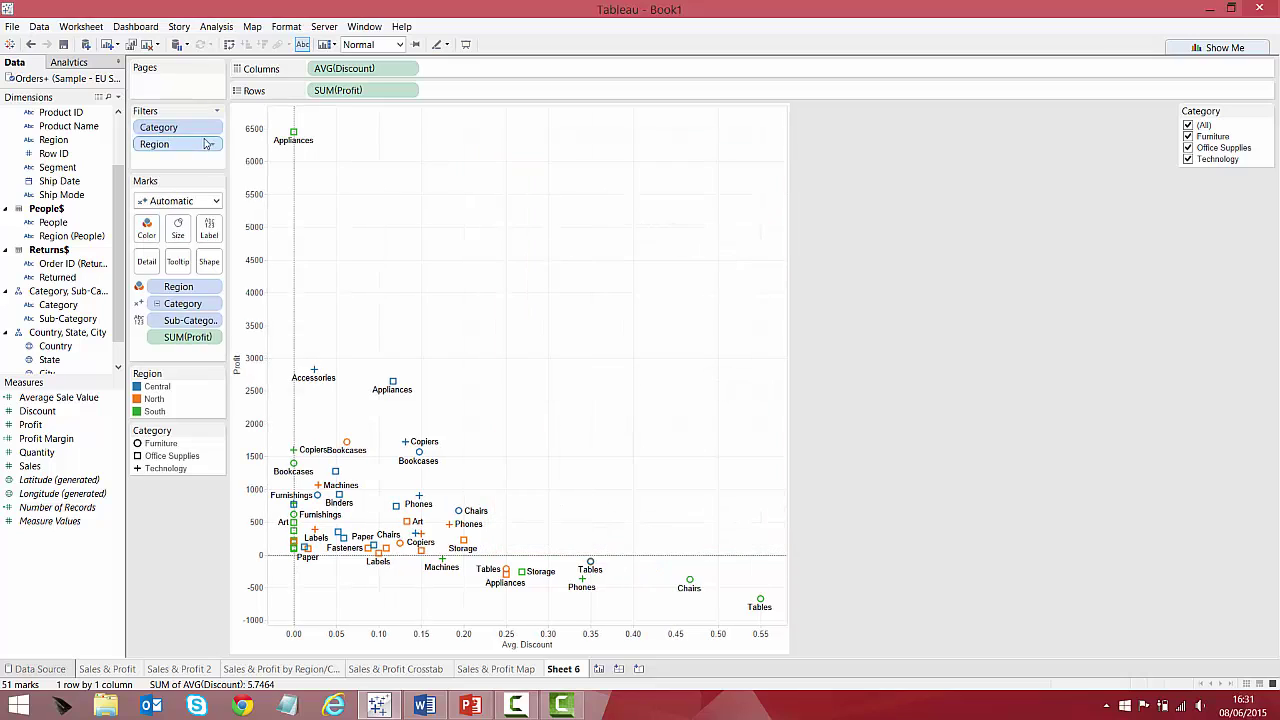
left_click(212, 144)
left_click(212, 180)
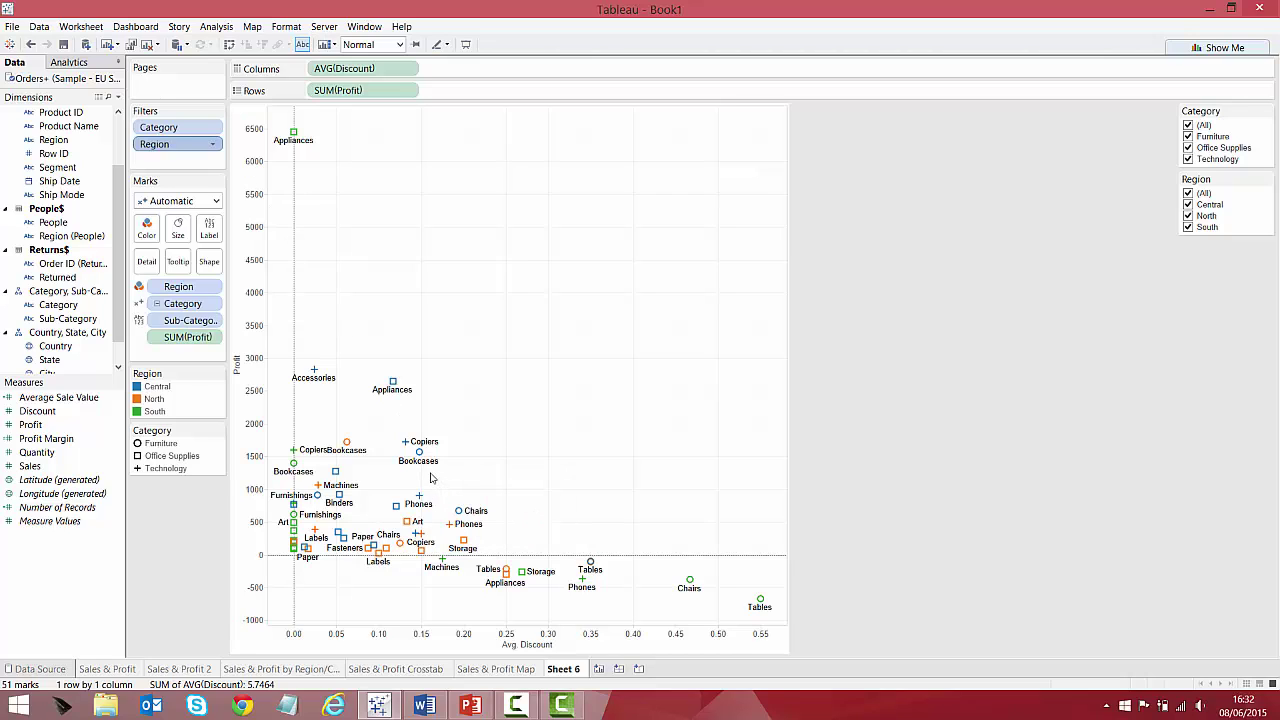
Duplicate the scatter plot worksheet and remove average Discount from the copy's columns.
right_click(563, 672)
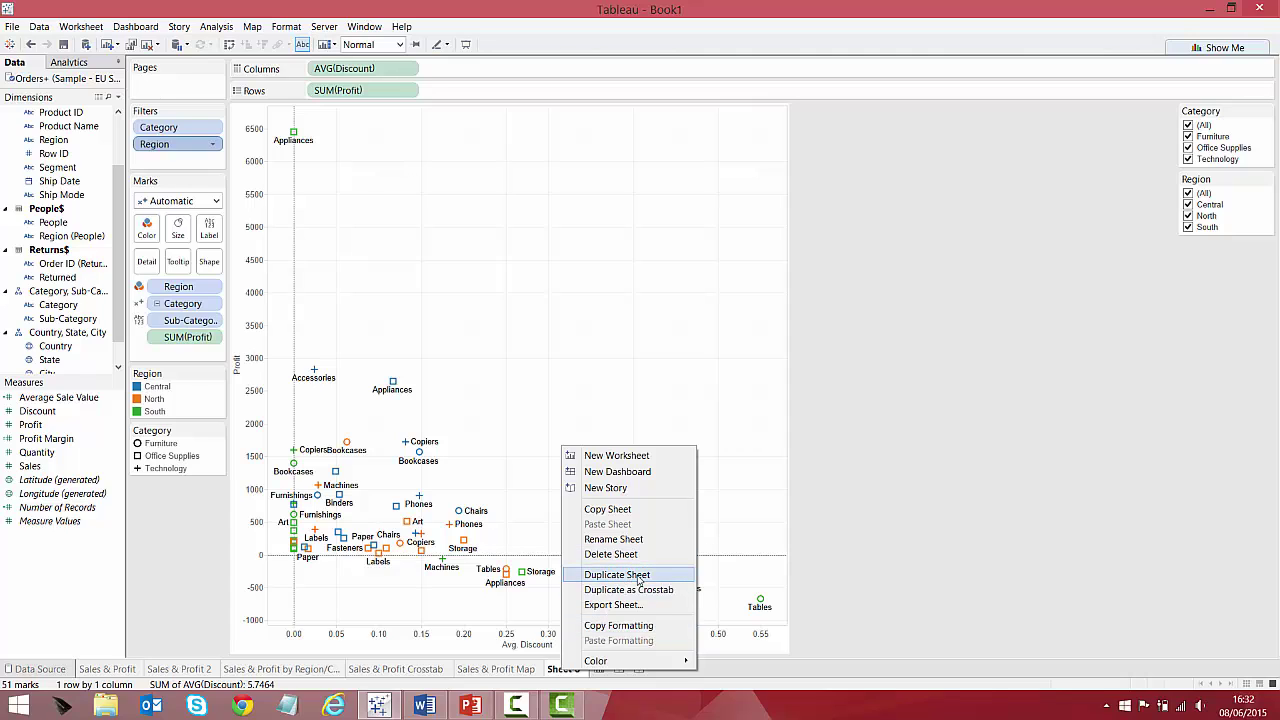
left_click(637, 574)
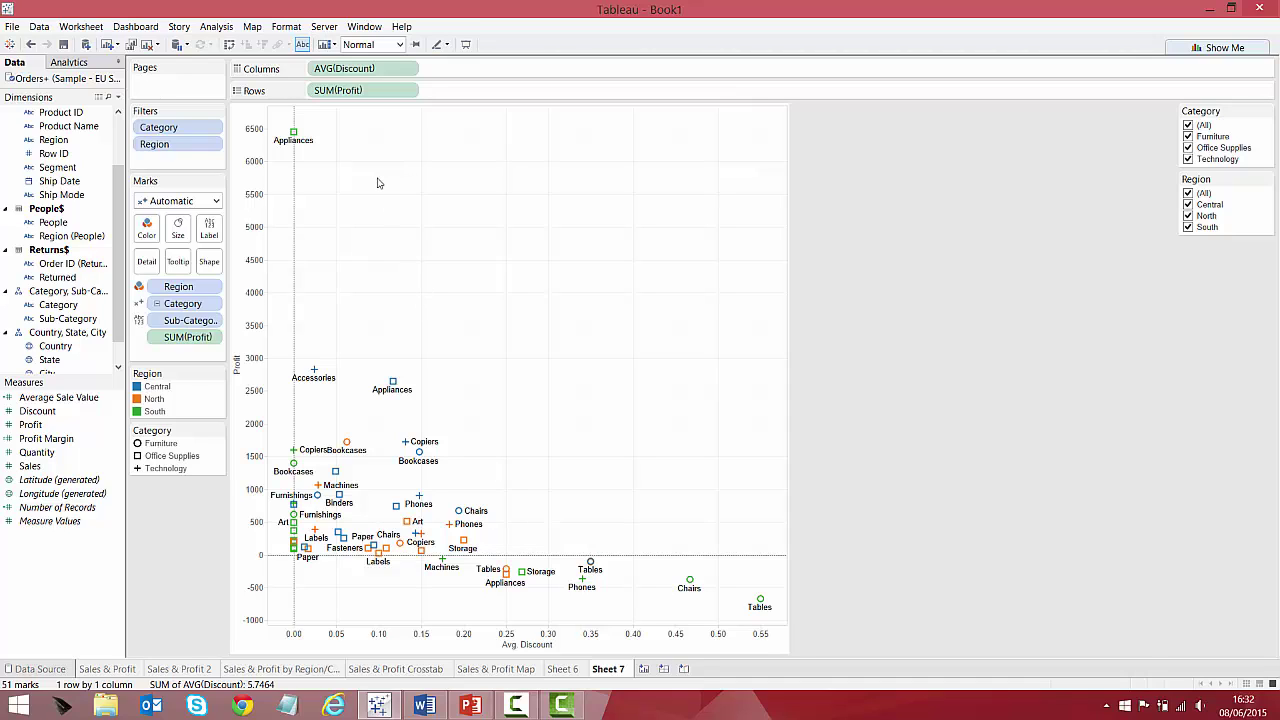
left_click_drag(345, 68, 84, 228)
Connect to the Excel workbook Cost of goods Sold as a new data source.
left_click(39, 26)
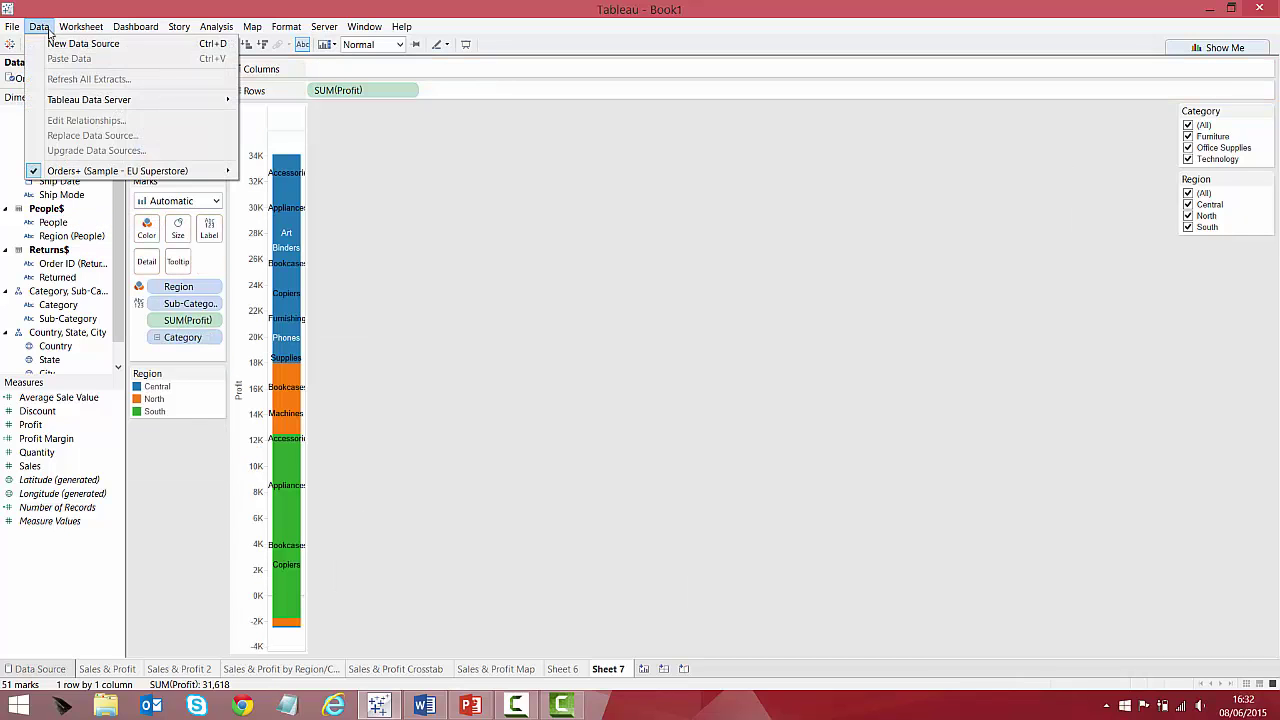
left_click(90, 43)
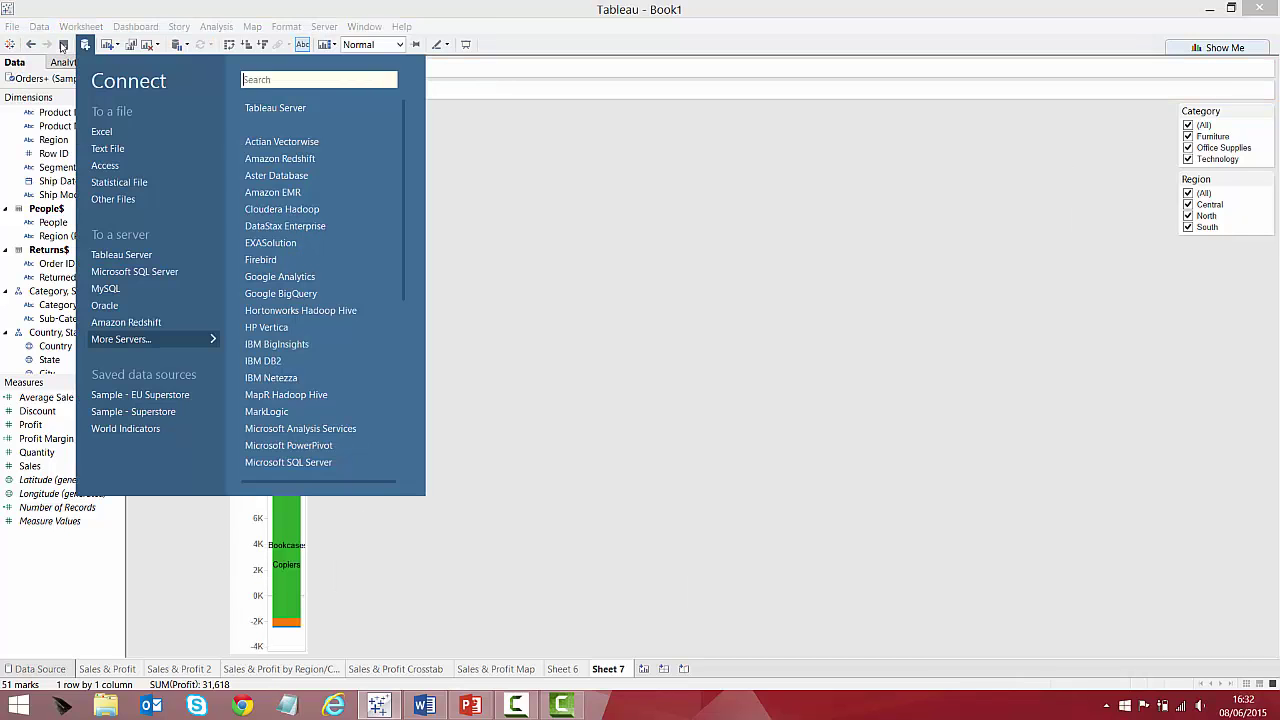
left_click(101, 131)
left_click(198, 128)
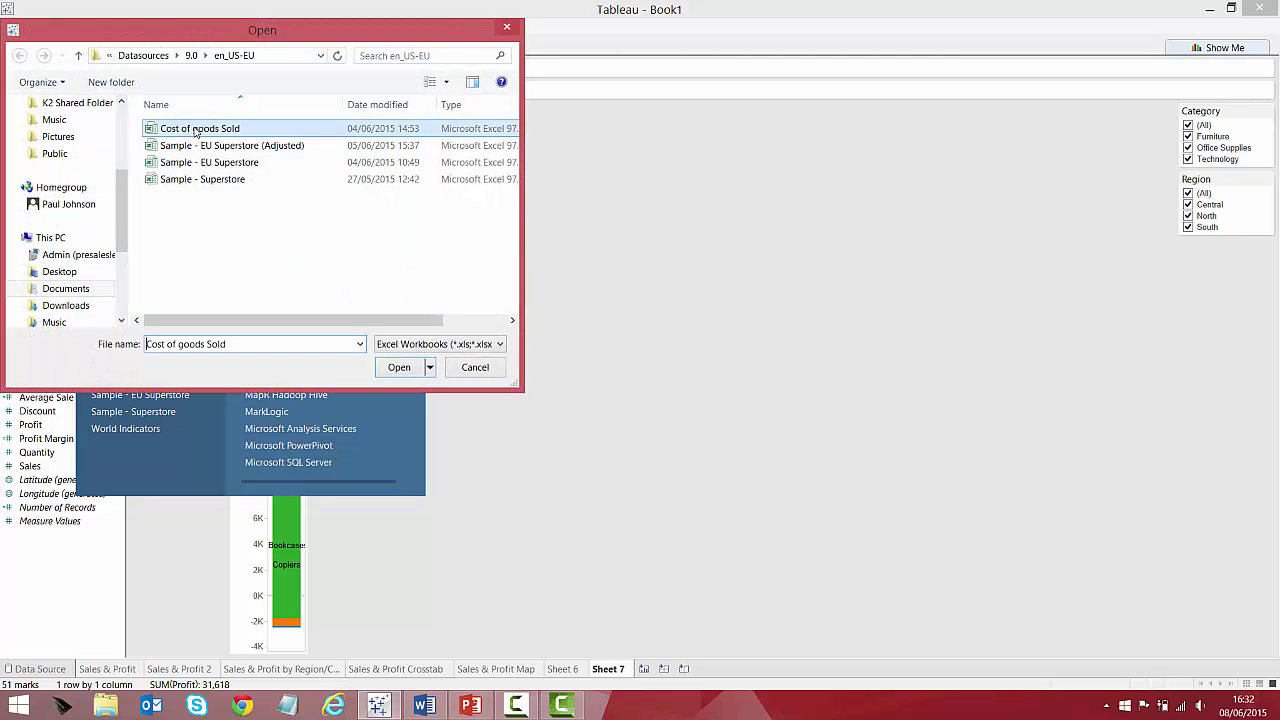
left_click(404, 367)
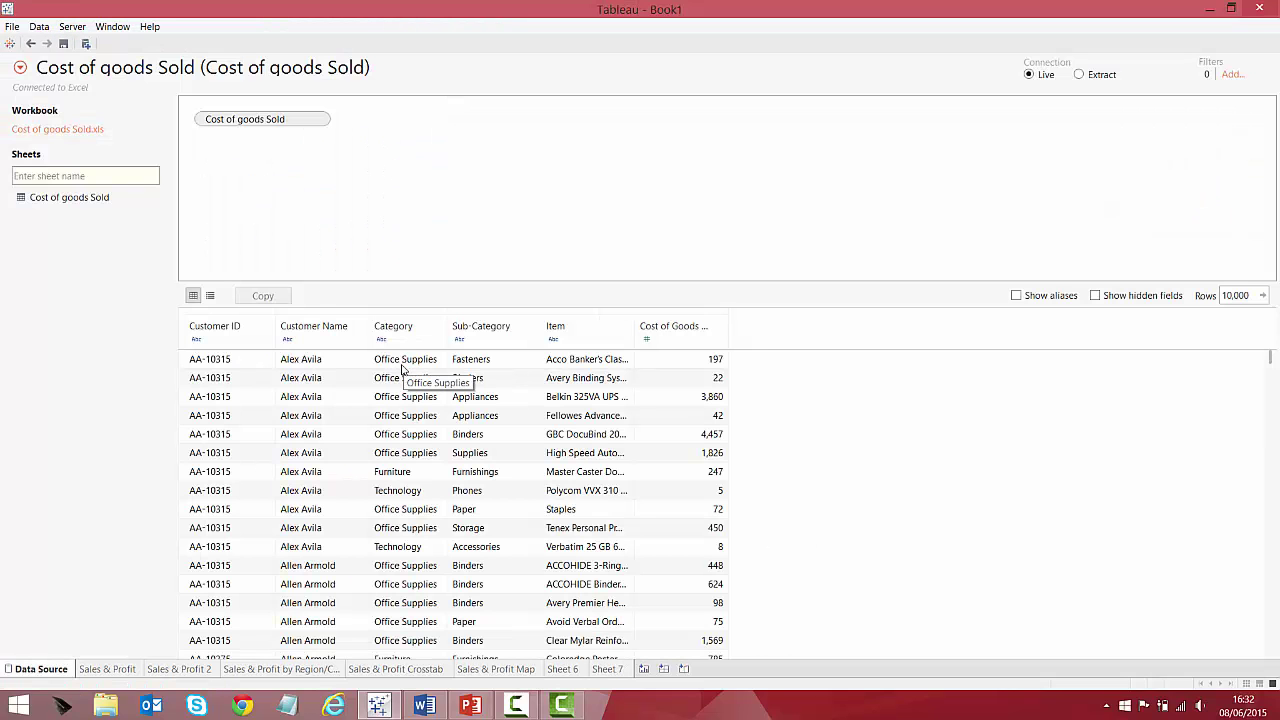
On Sheet 7, plot the sum of Cost of Goods Sold from the new data source on columns against Profit.
left_click(607, 668)
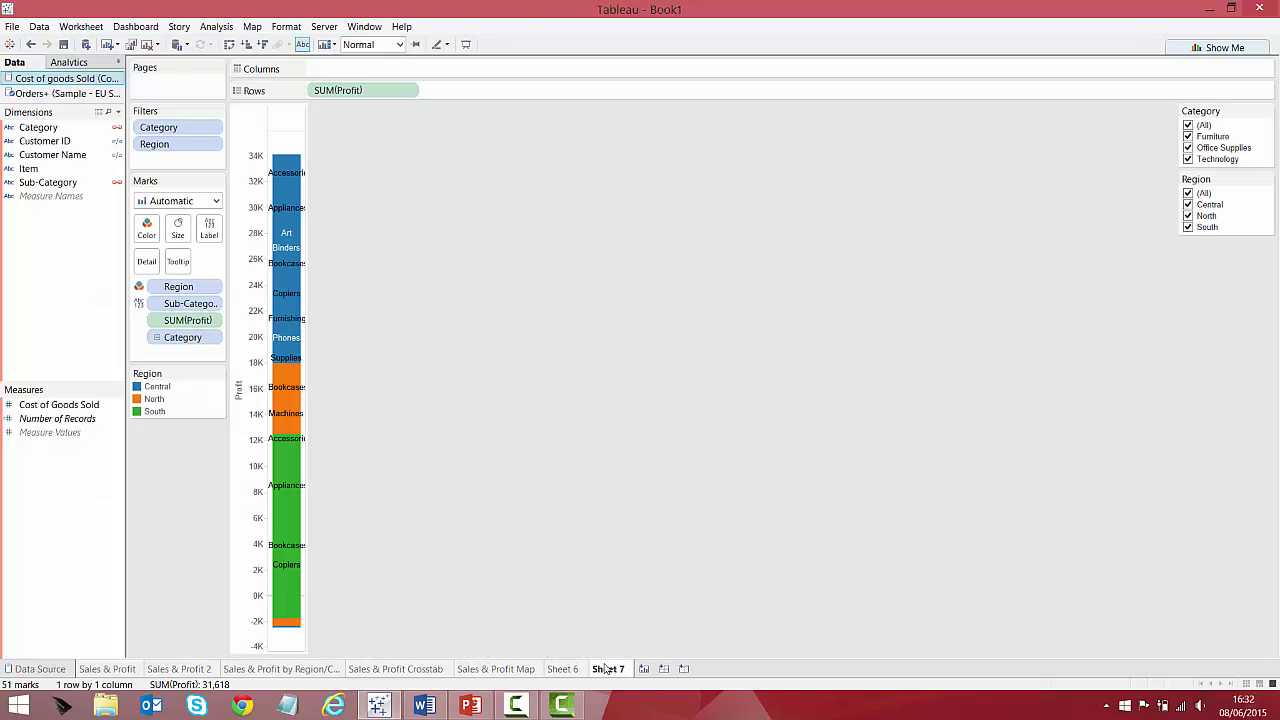
left_click(117, 128)
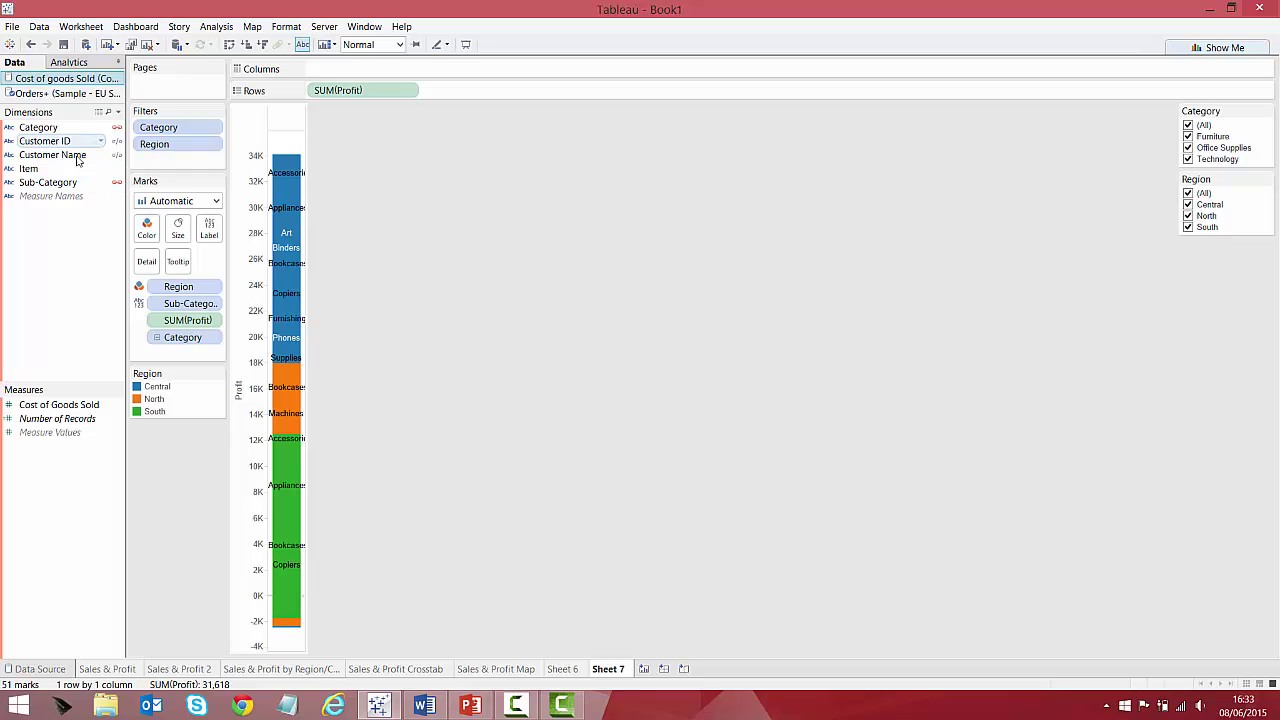
left_click_drag(60, 404, 345, 72)
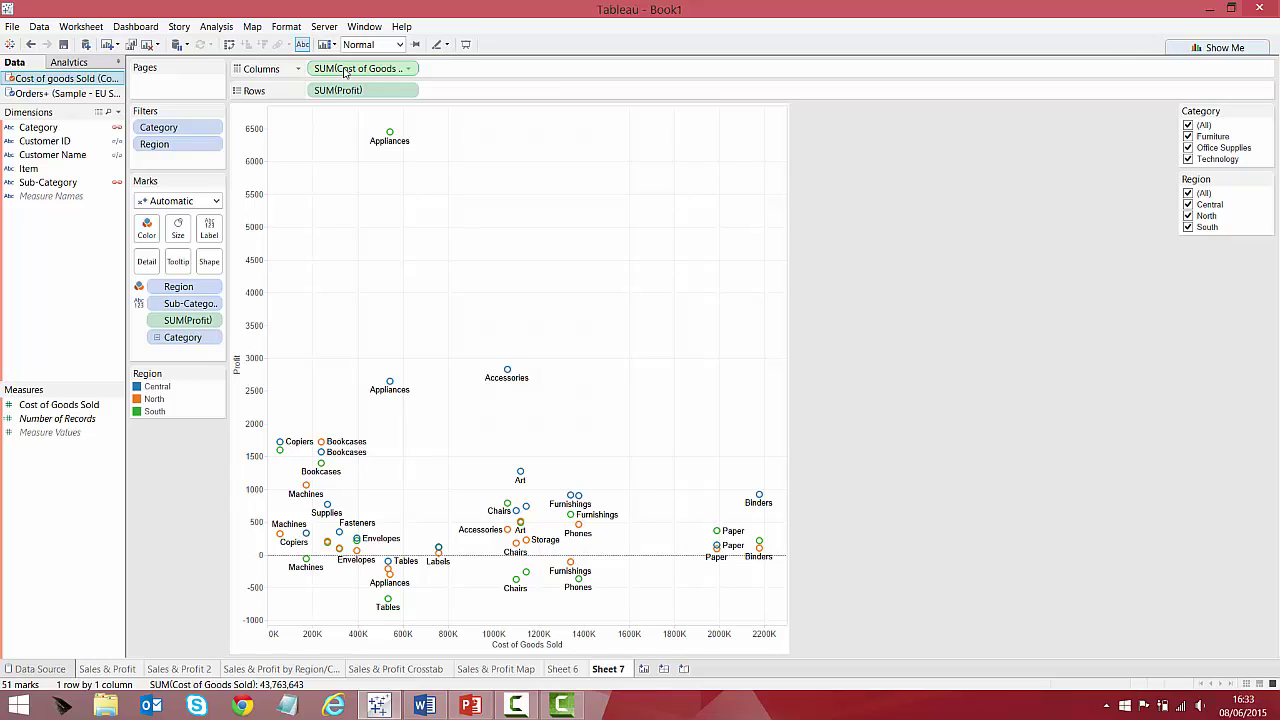
Add a linear trend line to the Cost of Goods Sold plot, exclude Region as a factor, and check its equation.
left_click(71, 64)
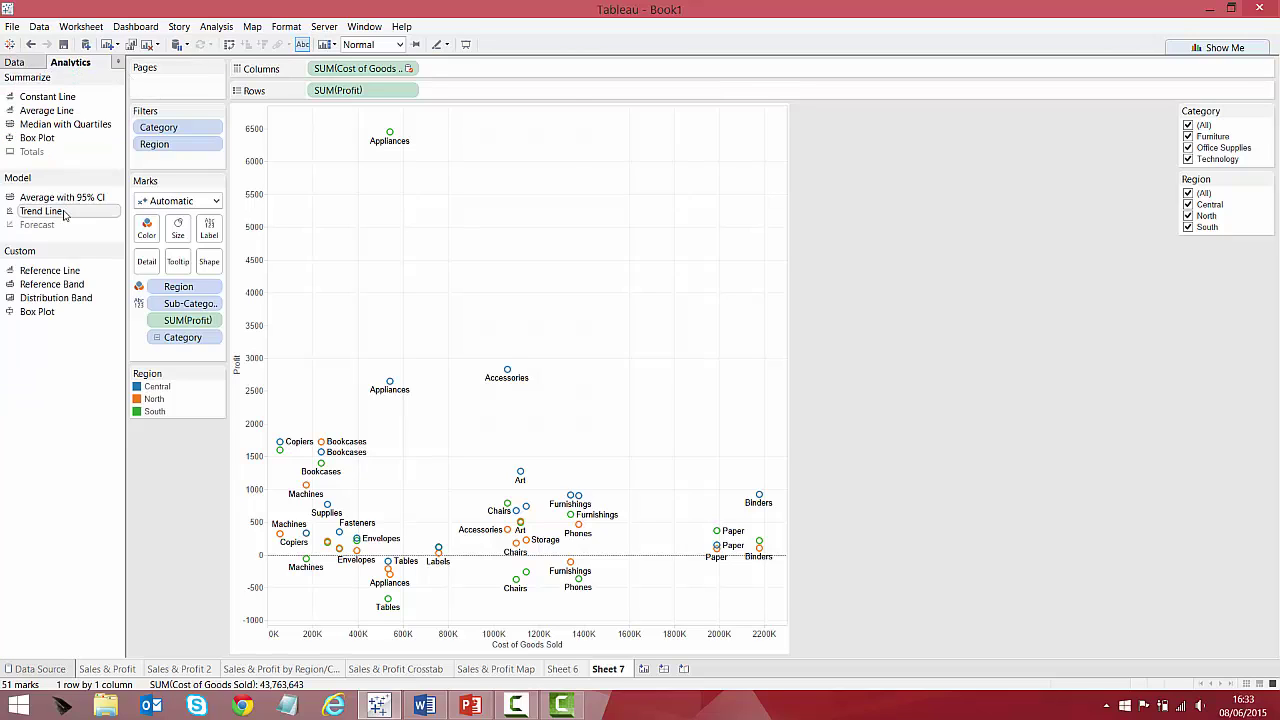
left_click_drag(66, 212, 360, 136)
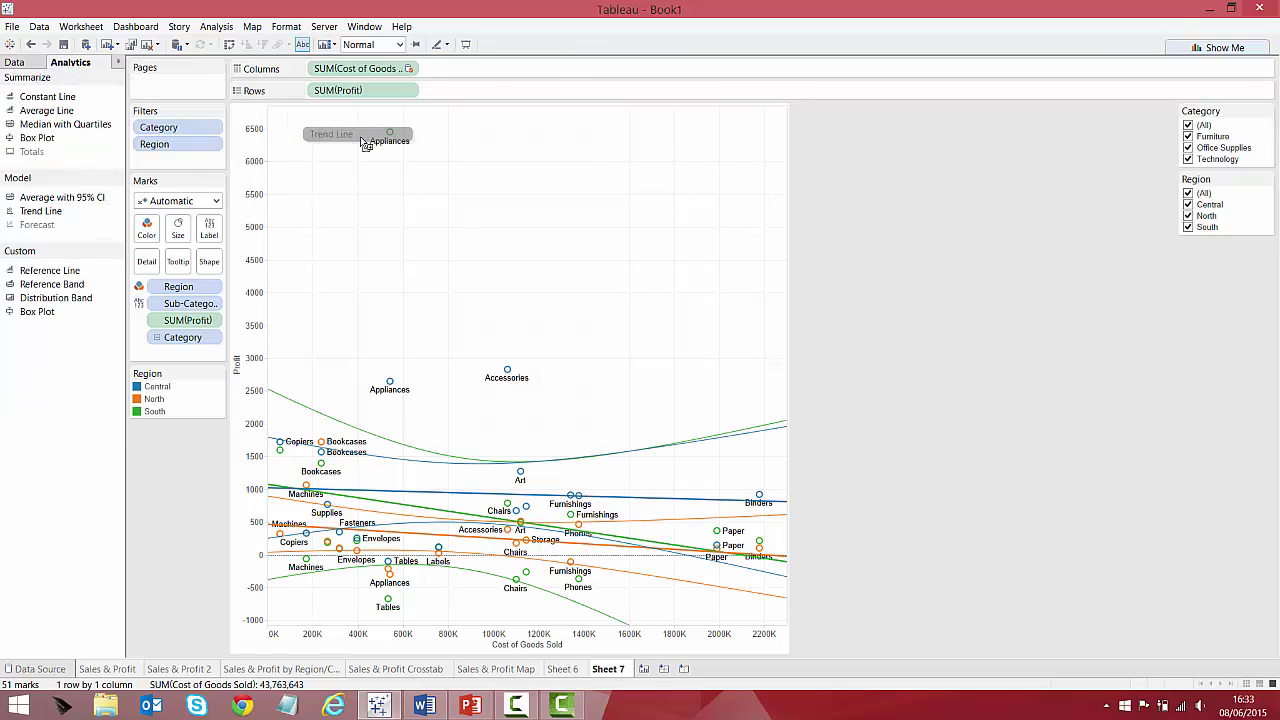
left_click(521, 494)
left_click(547, 495)
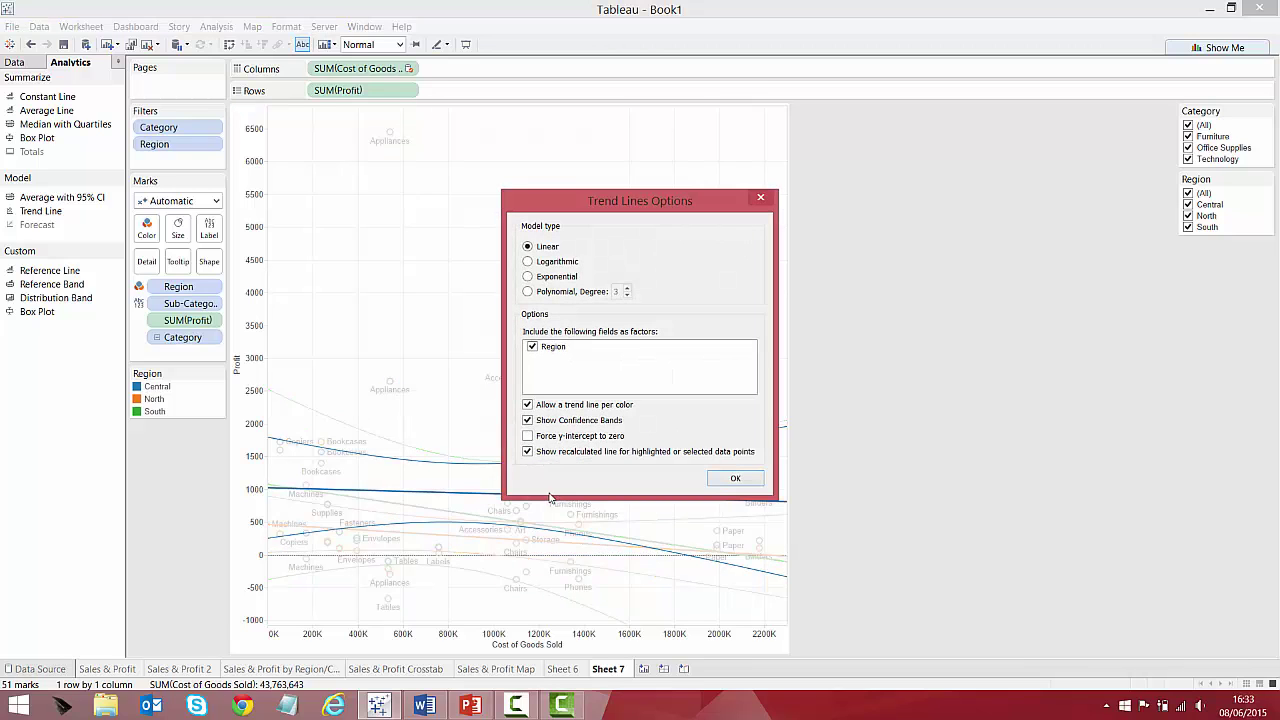
left_click(536, 350)
left_click(735, 478)
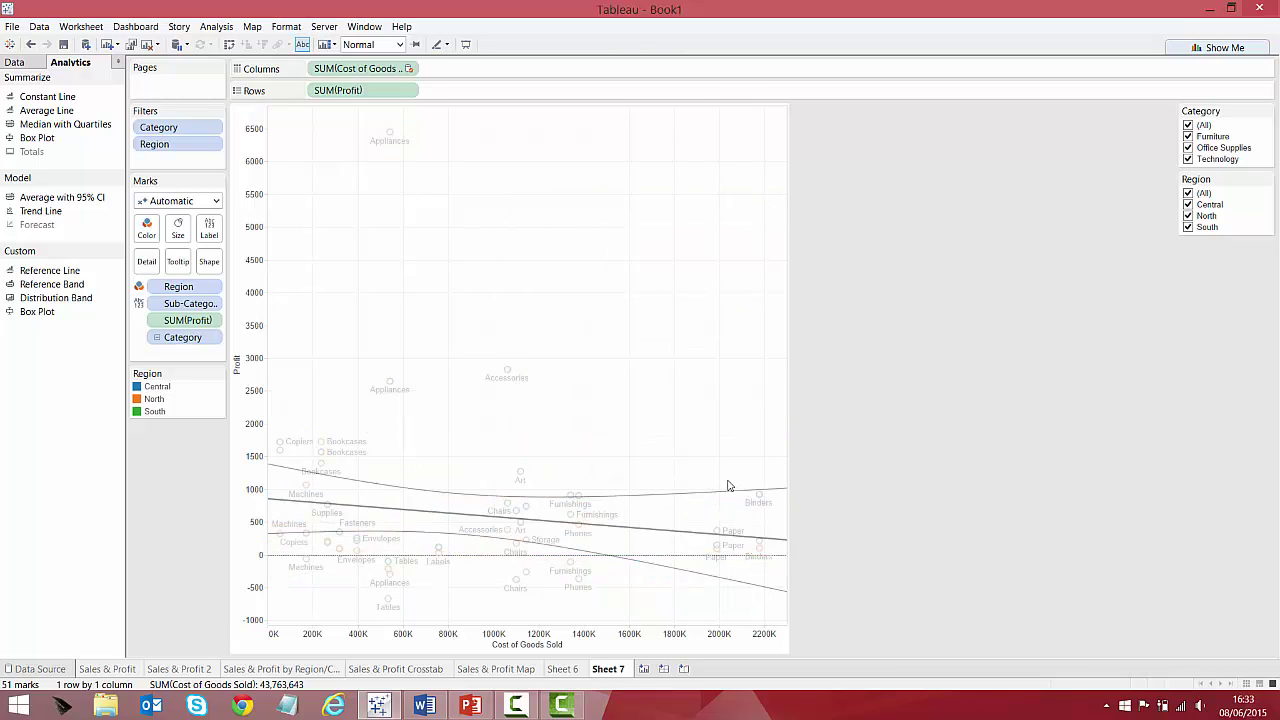
left_click(656, 449)
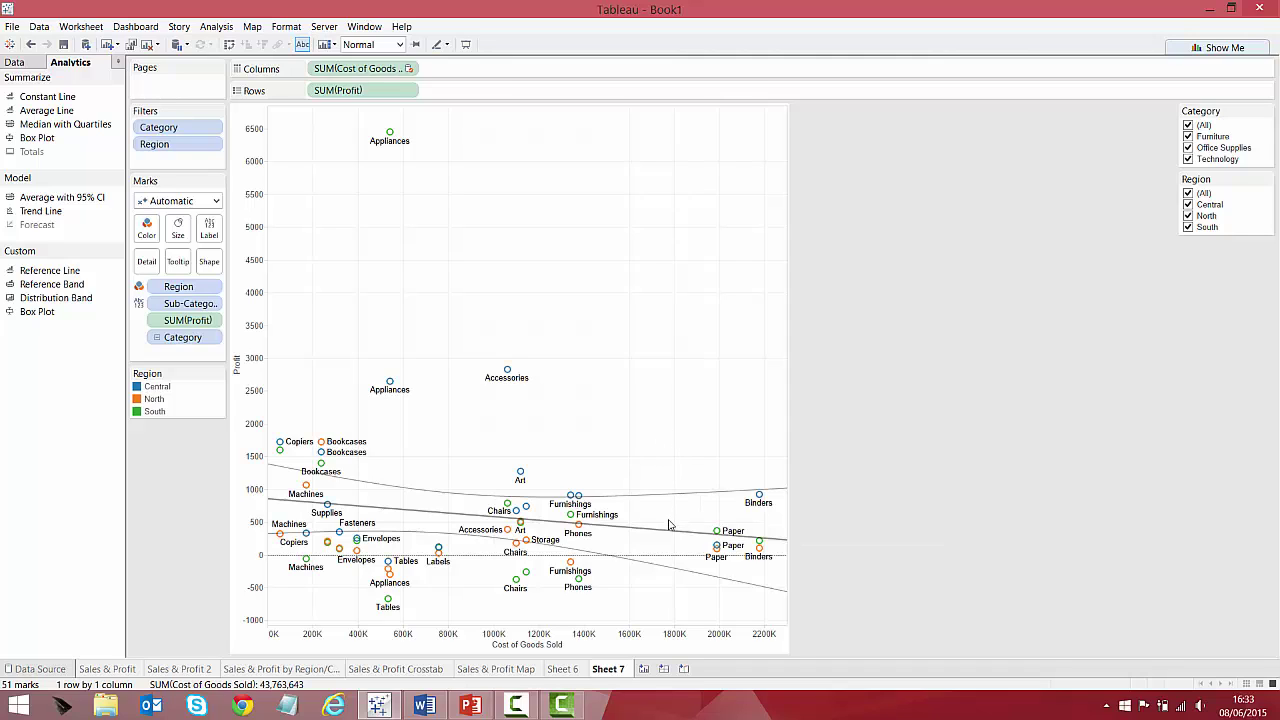
mouse_move(666, 533)
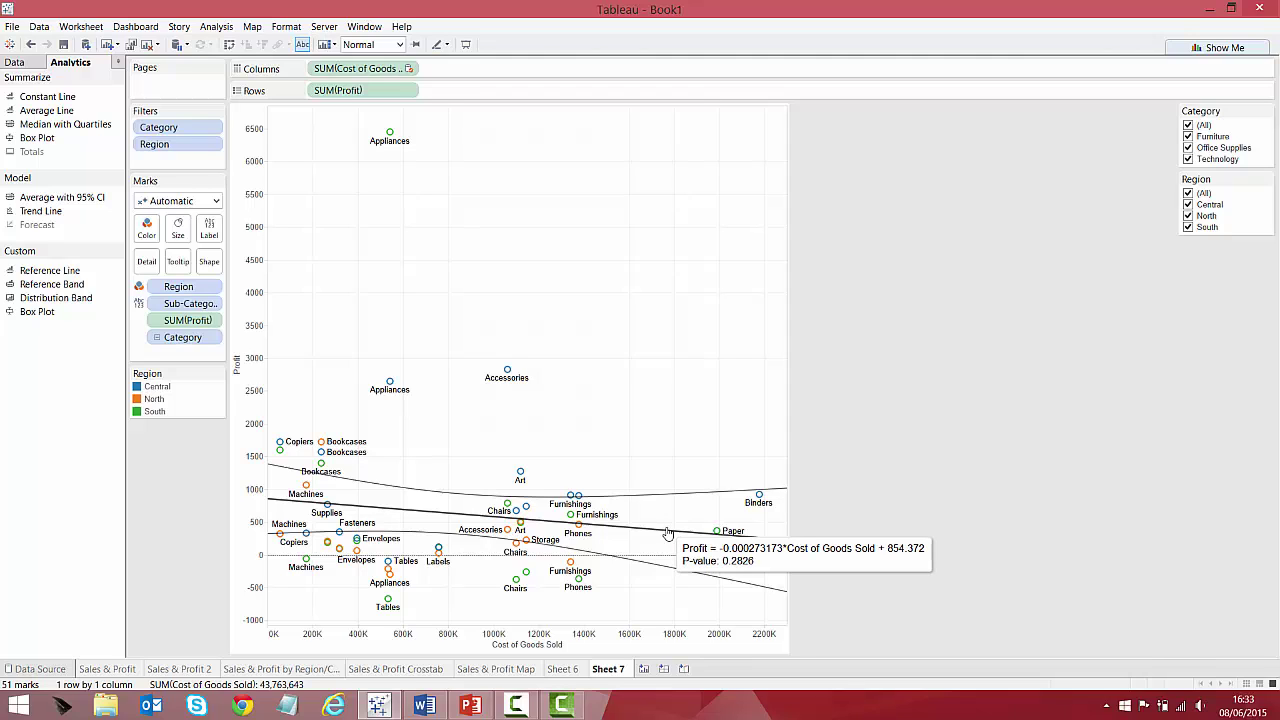
Add a linear trend line to the Discount scatter plot on Sheet 6 and exclude Region as a factor.
left_click(565, 669)
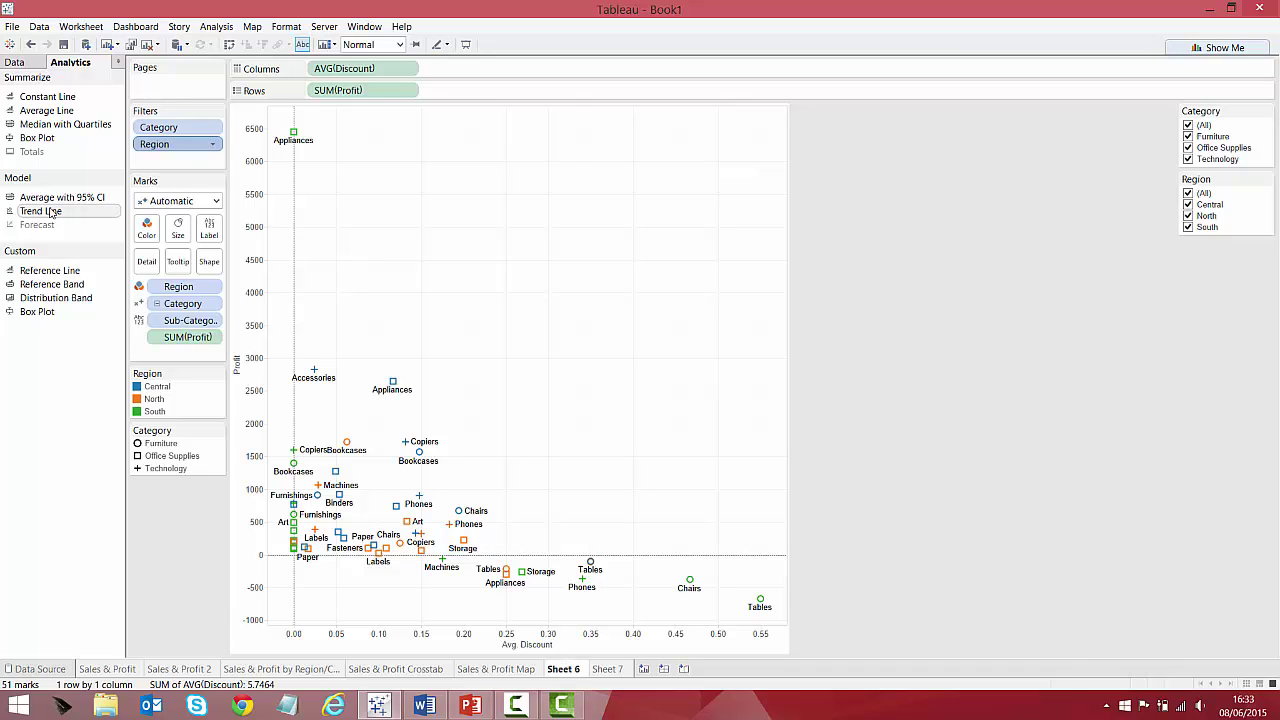
left_click_drag(40, 211, 360, 131)
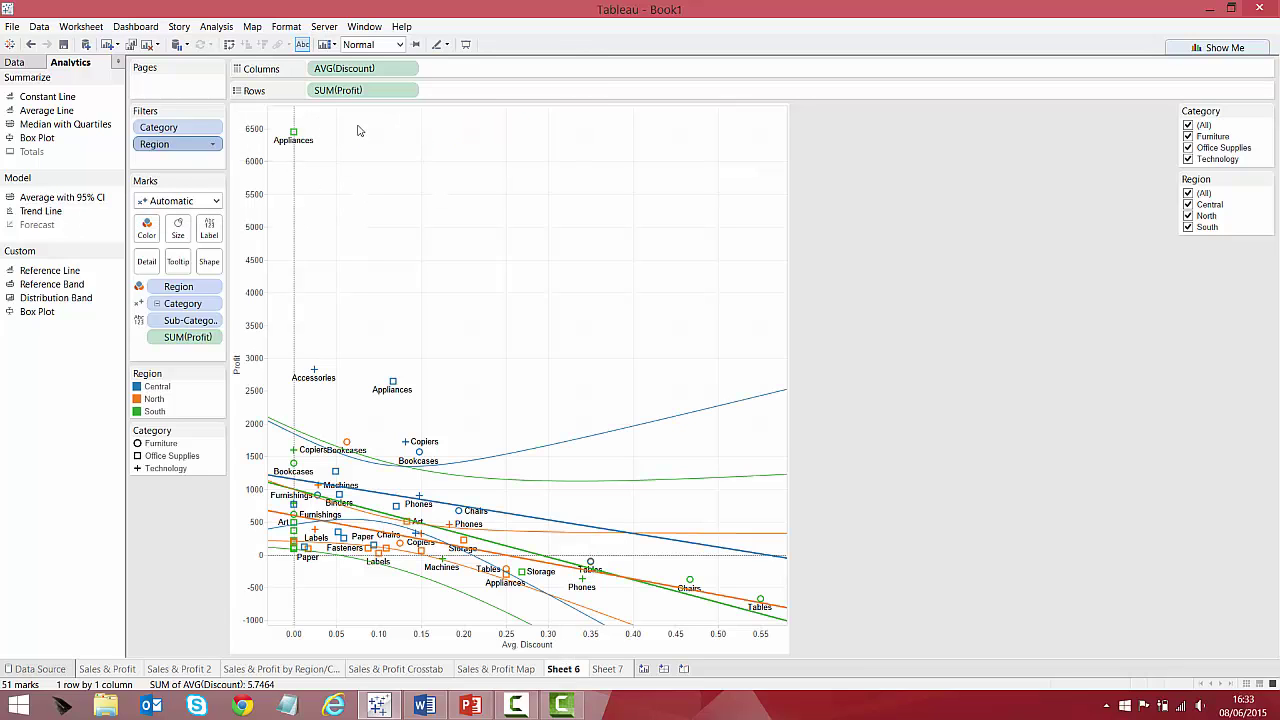
right_click(512, 452)
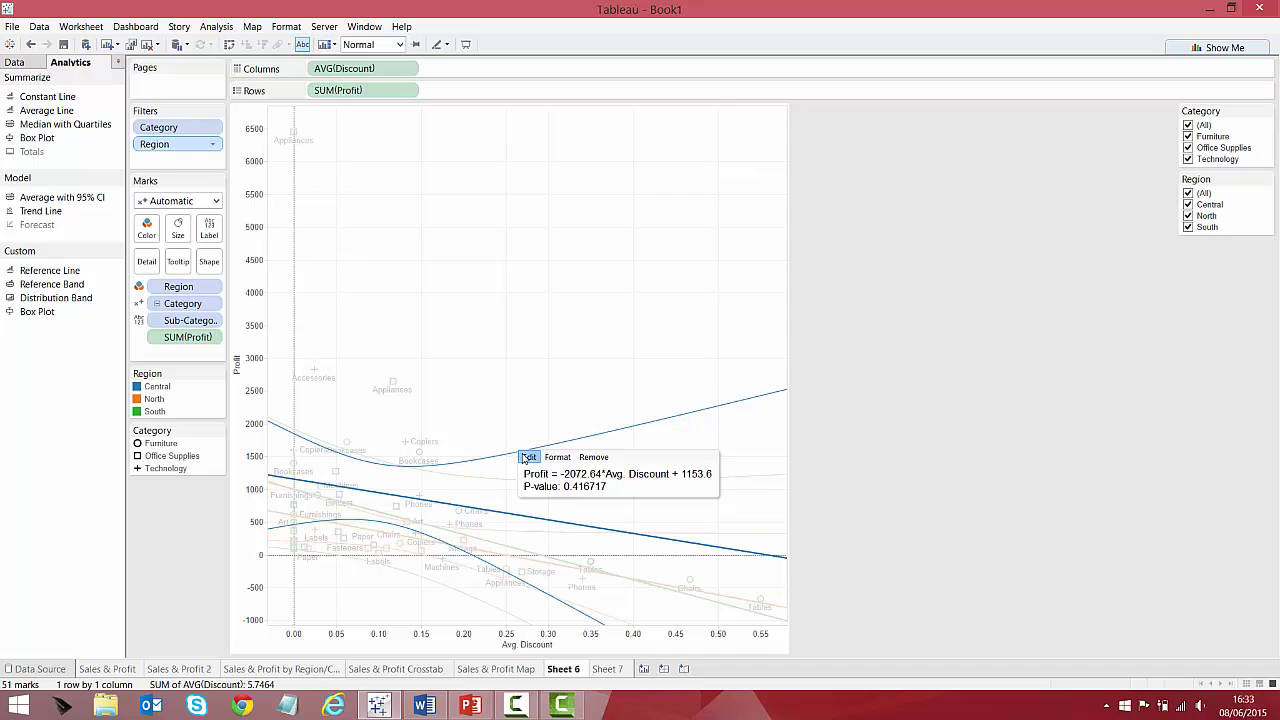
left_click(522, 457)
left_click(533, 347)
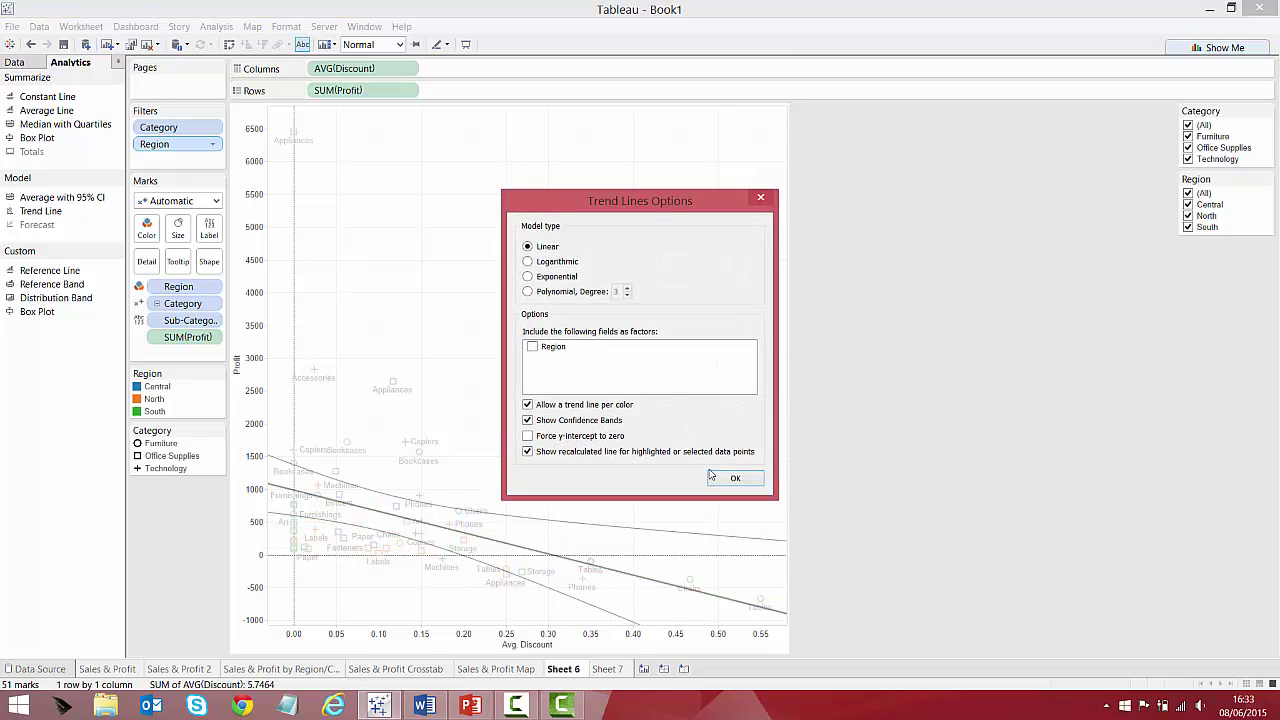
left_click(729, 480)
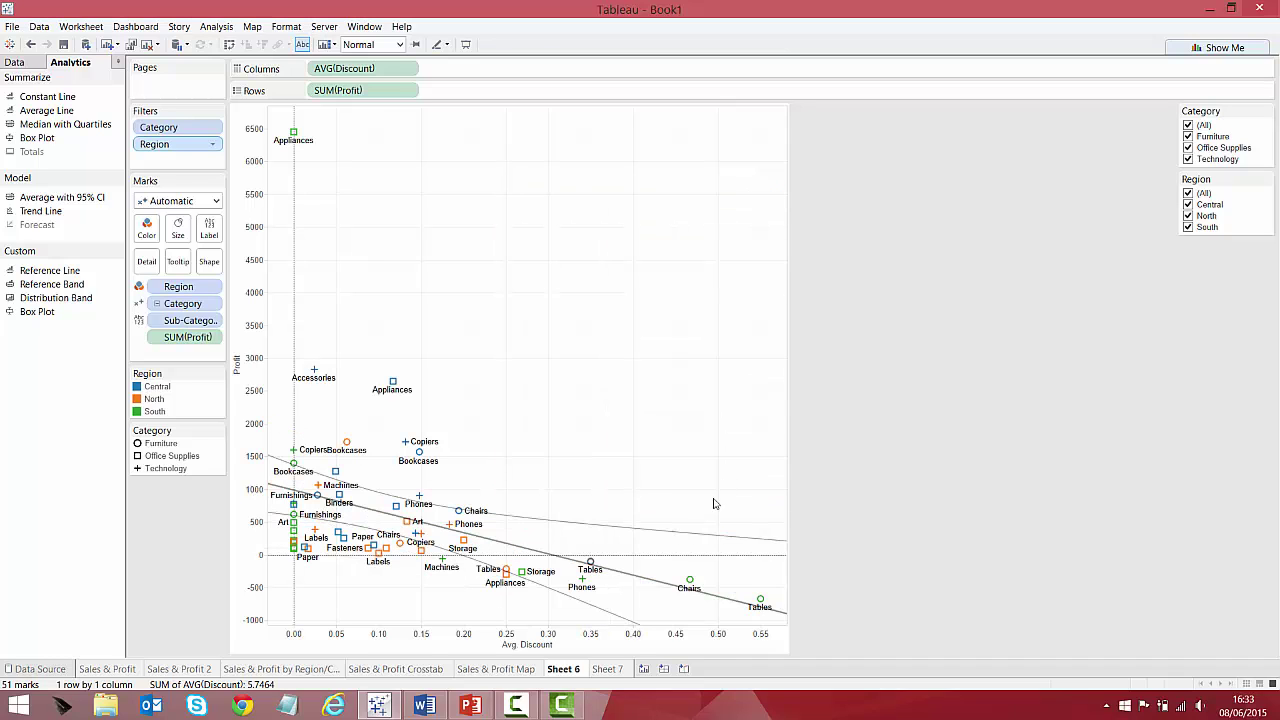
mouse_move(657, 583)
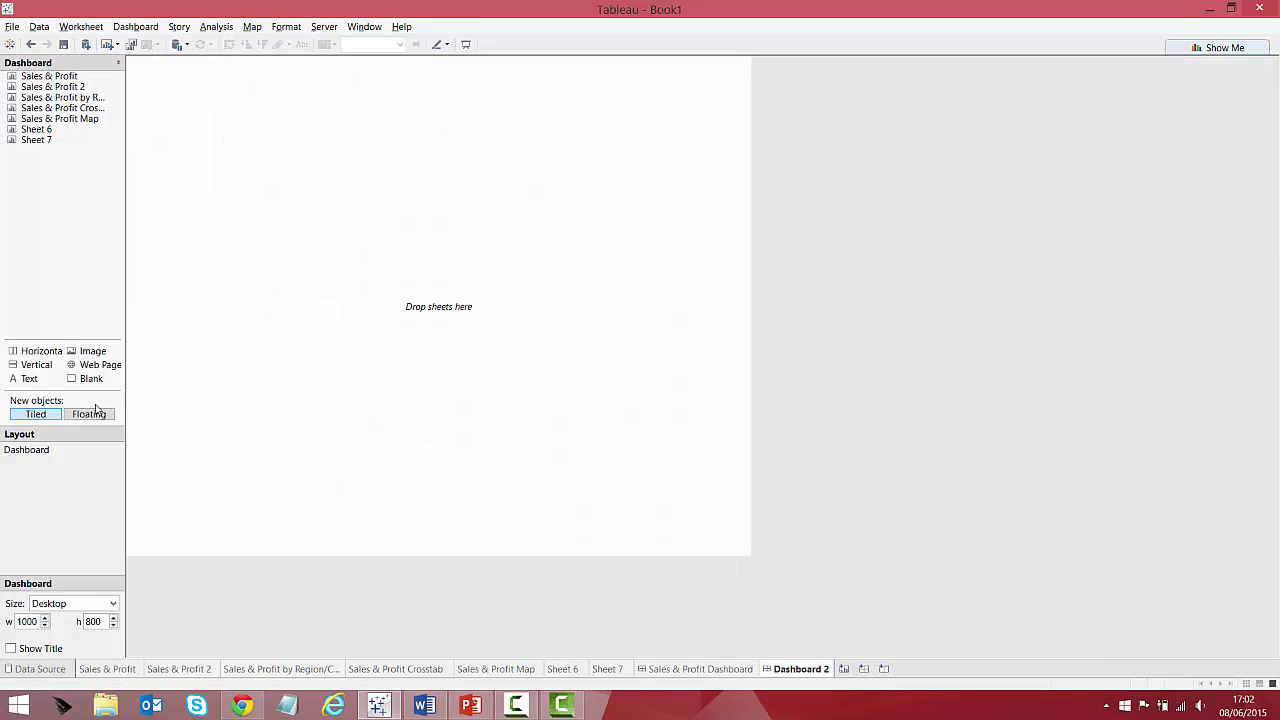
Add a vertical container to Dashboard 2 and place Sales & Profit by Region/Category with Sales & Profit Map below it.
left_click_drag(36, 364, 271, 377)
double_click(63, 90)
double_click(63, 97)
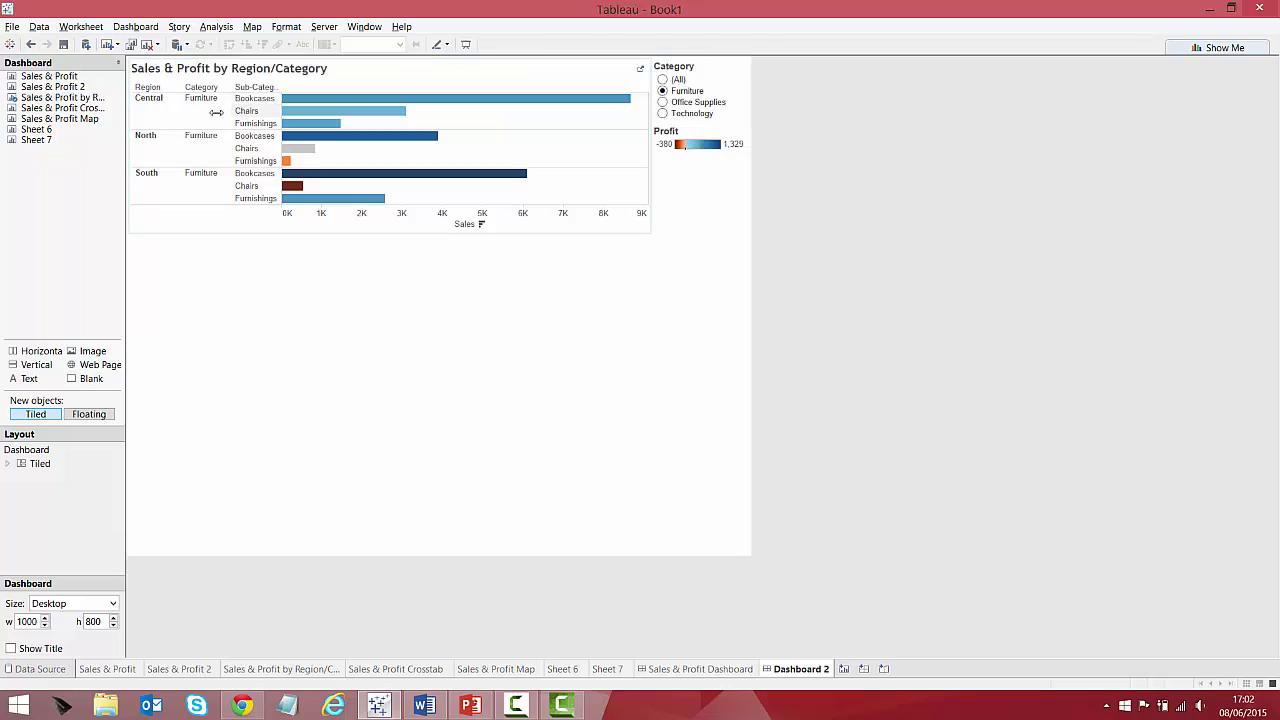
left_click_drag(60, 118, 511, 557)
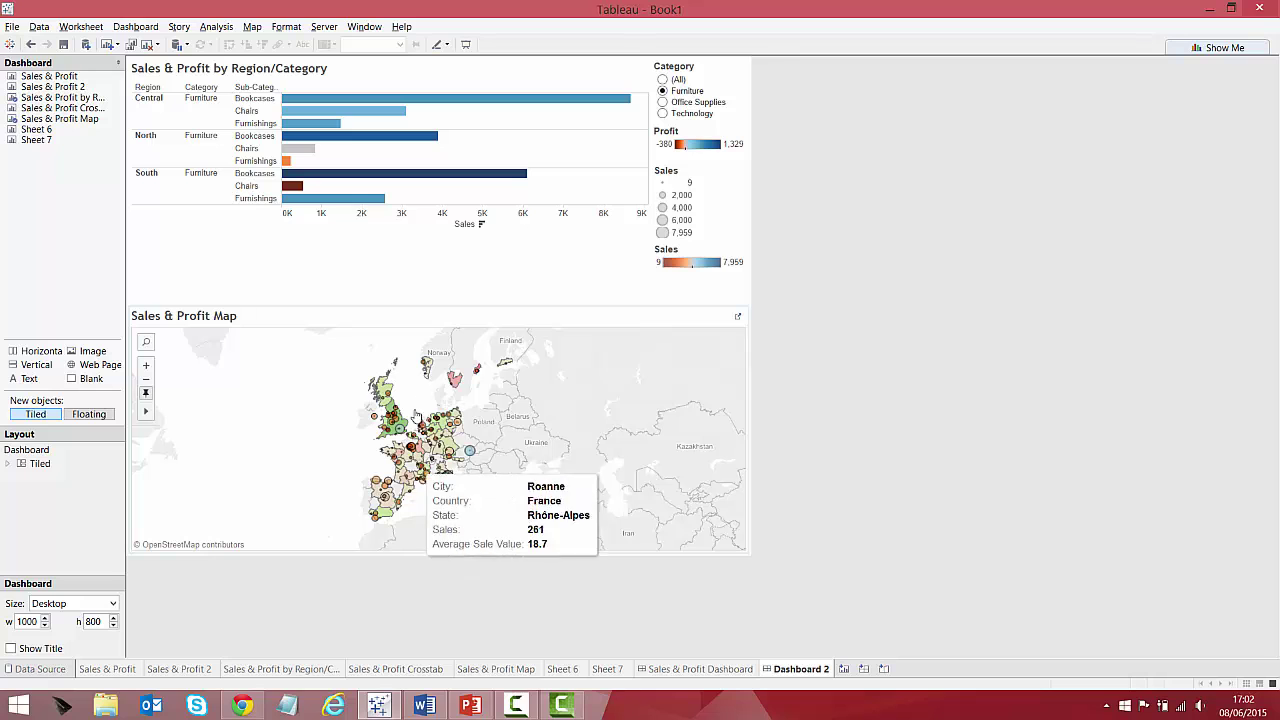
Zoom the Sales & Profit Map worksheet in one level on Europe and return to Dashboard 2.
left_click(485, 670)
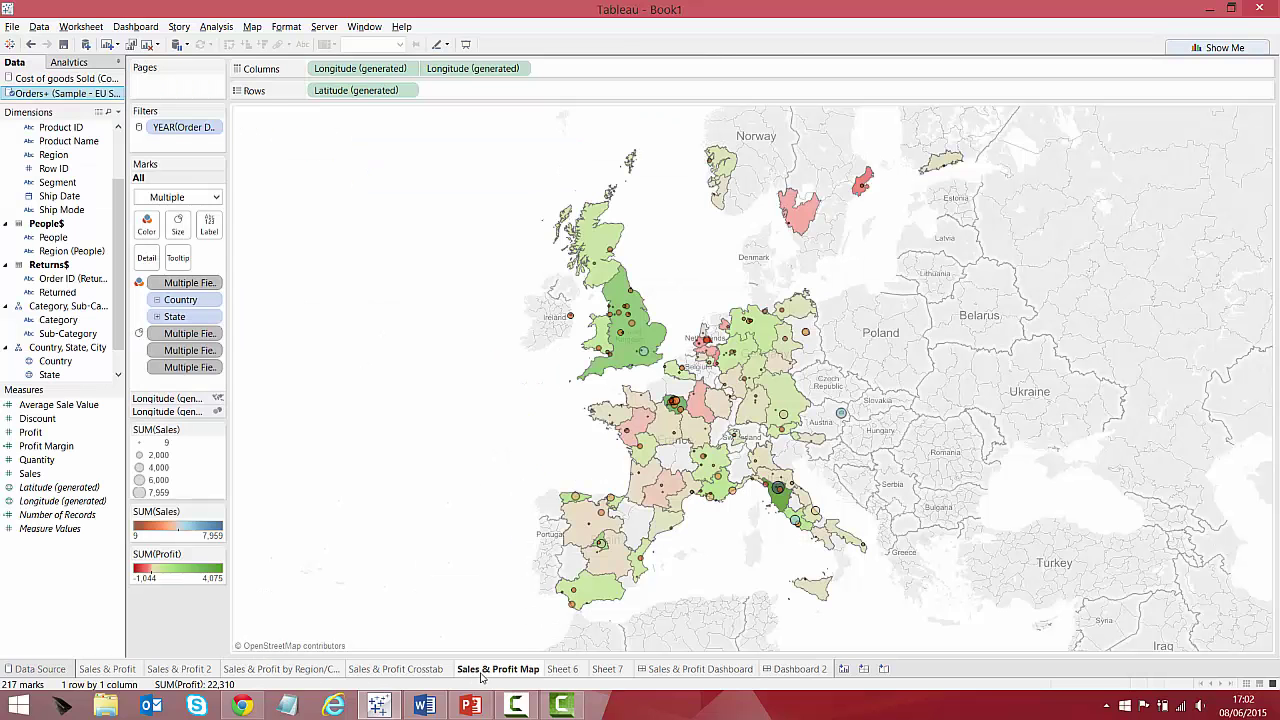
left_click(248, 143)
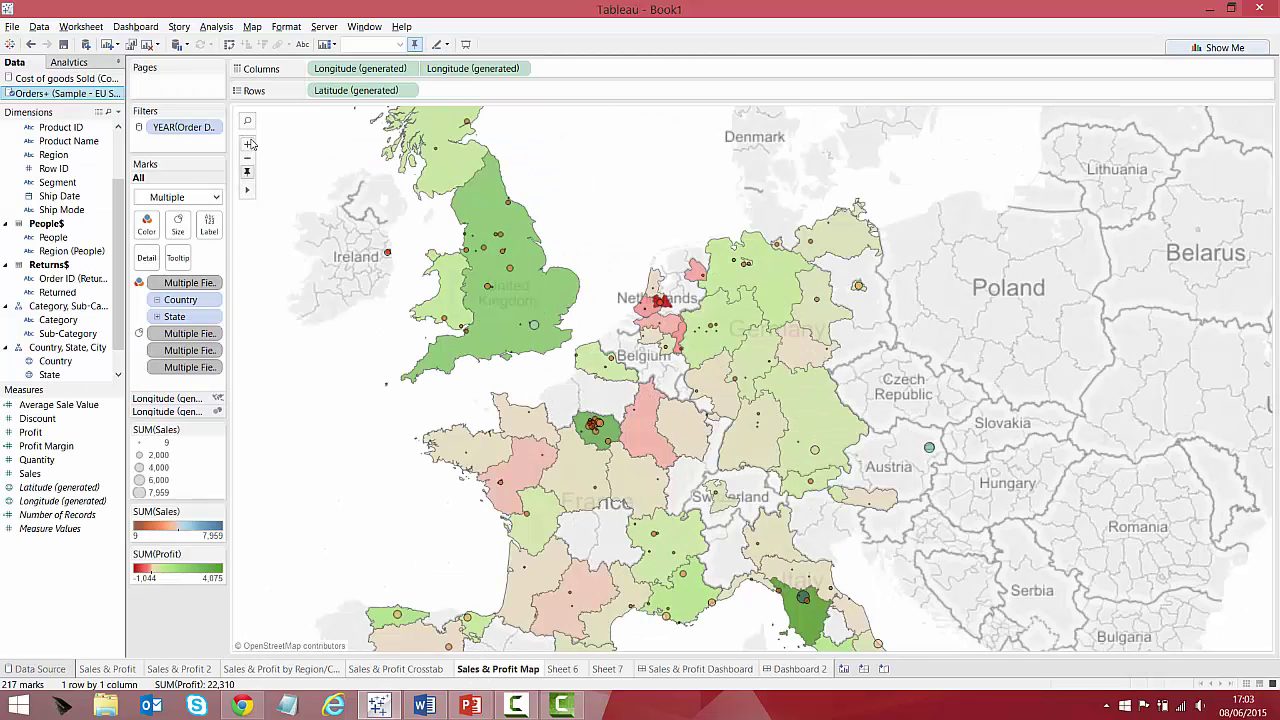
left_click(796, 669)
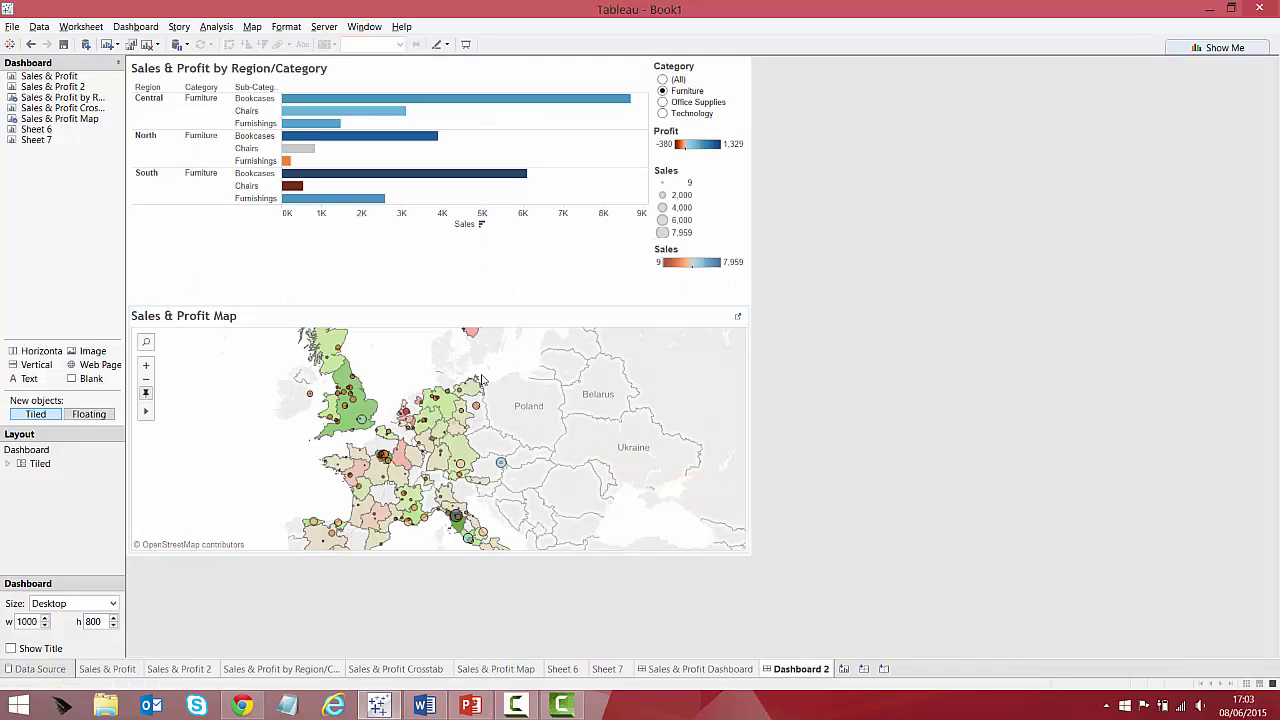
Select individual bars in the Region/Category chart, including the Central and South Chairs bars, to check how the map responds.
left_click(321, 232)
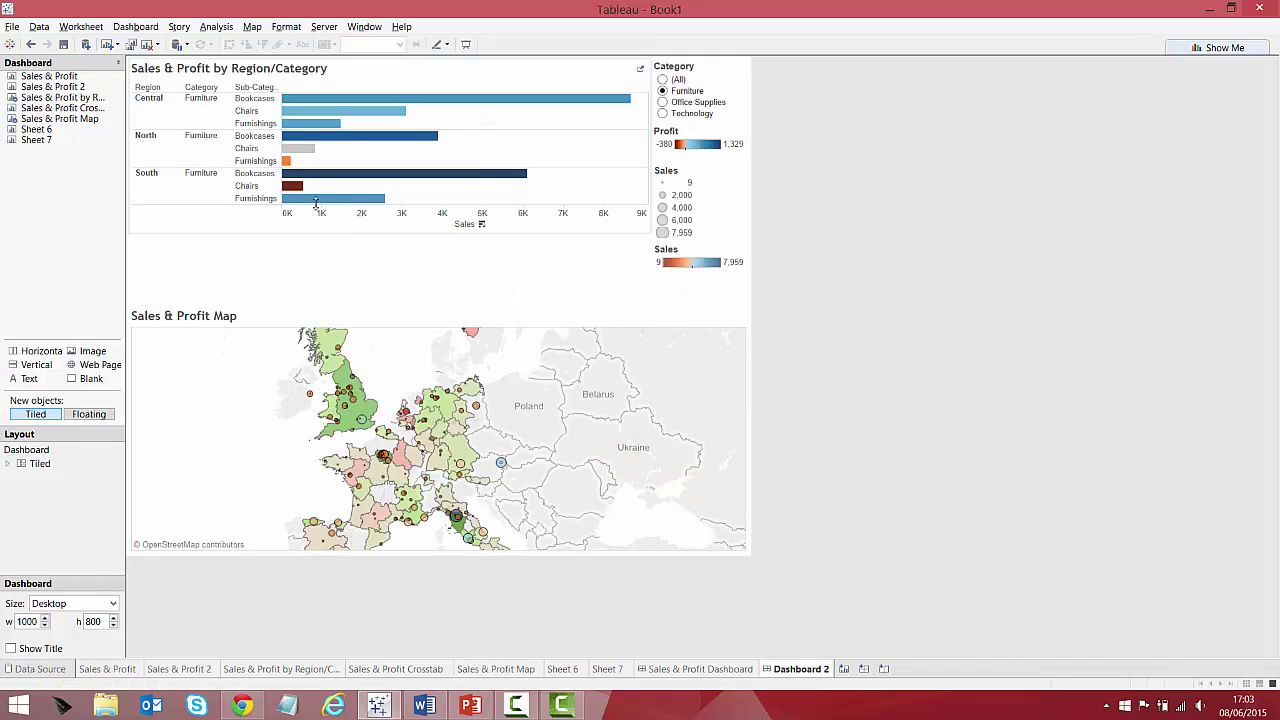
left_click(322, 100)
left_click(319, 111)
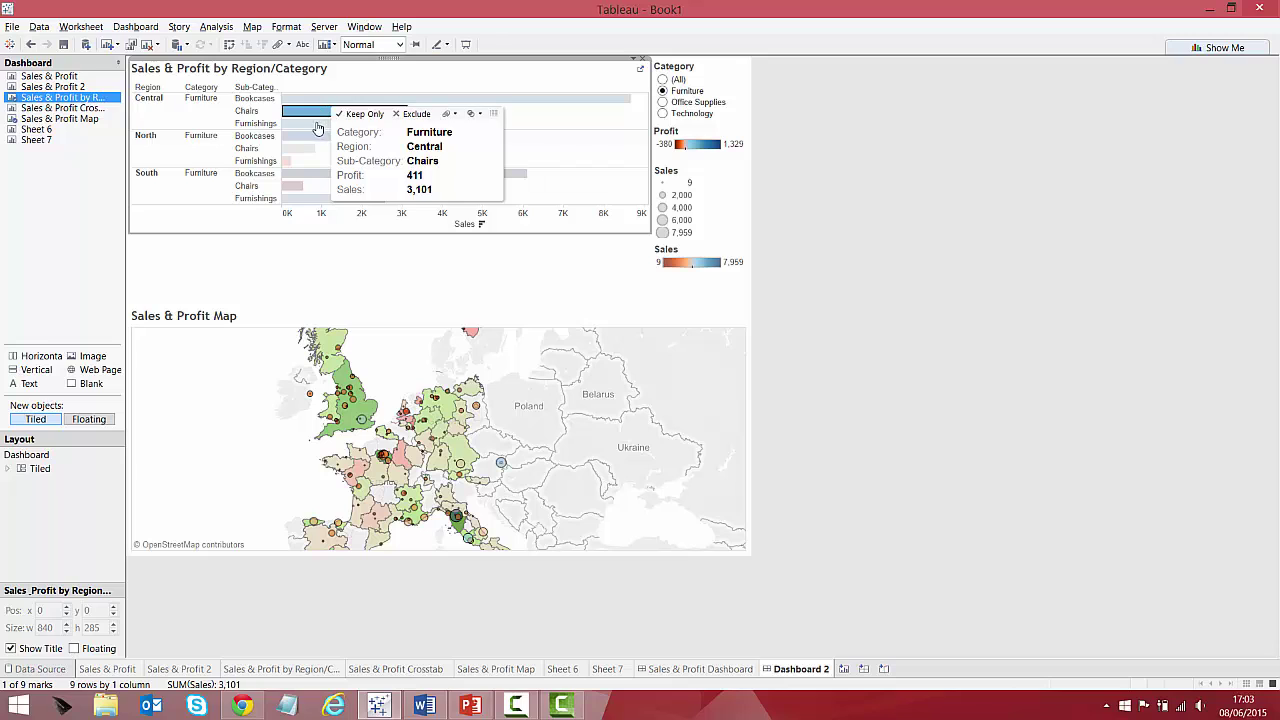
left_click(290, 185)
Add a dashboard filter action between both sheets that runs on Select and shows all values when the selection is cleared.
left_click(135, 27)
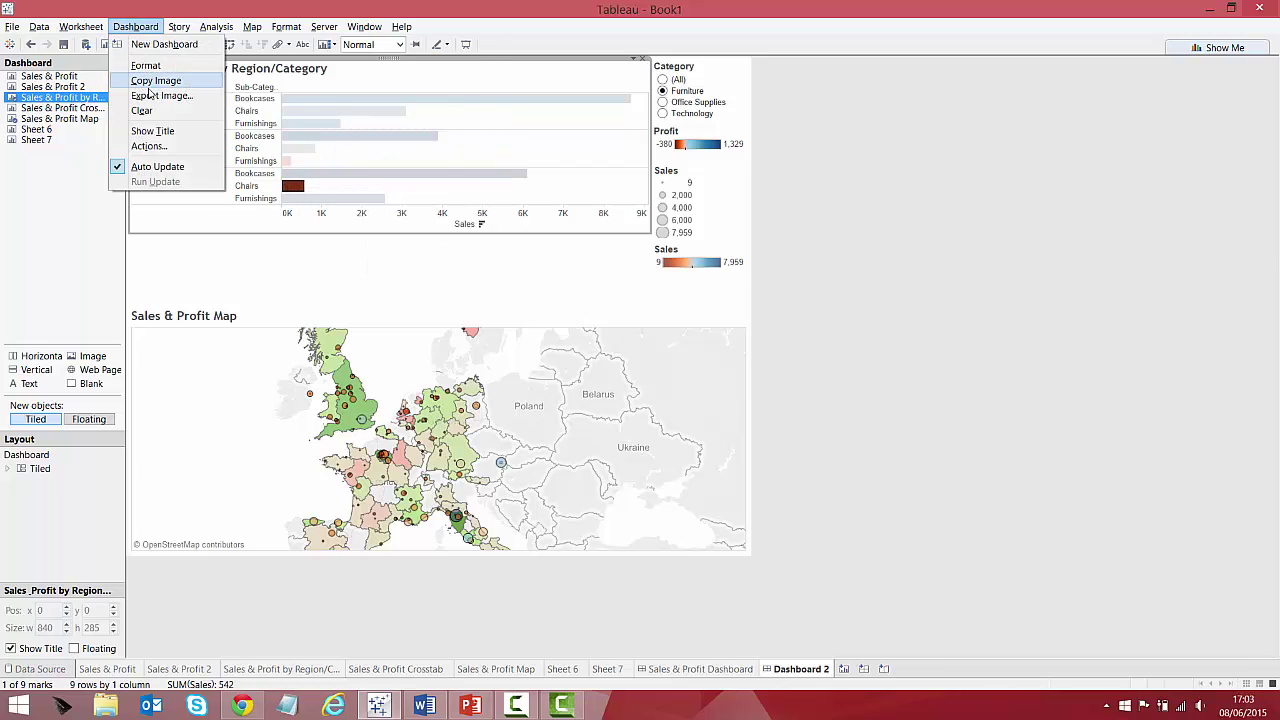
left_click(149, 146)
left_click(515, 405)
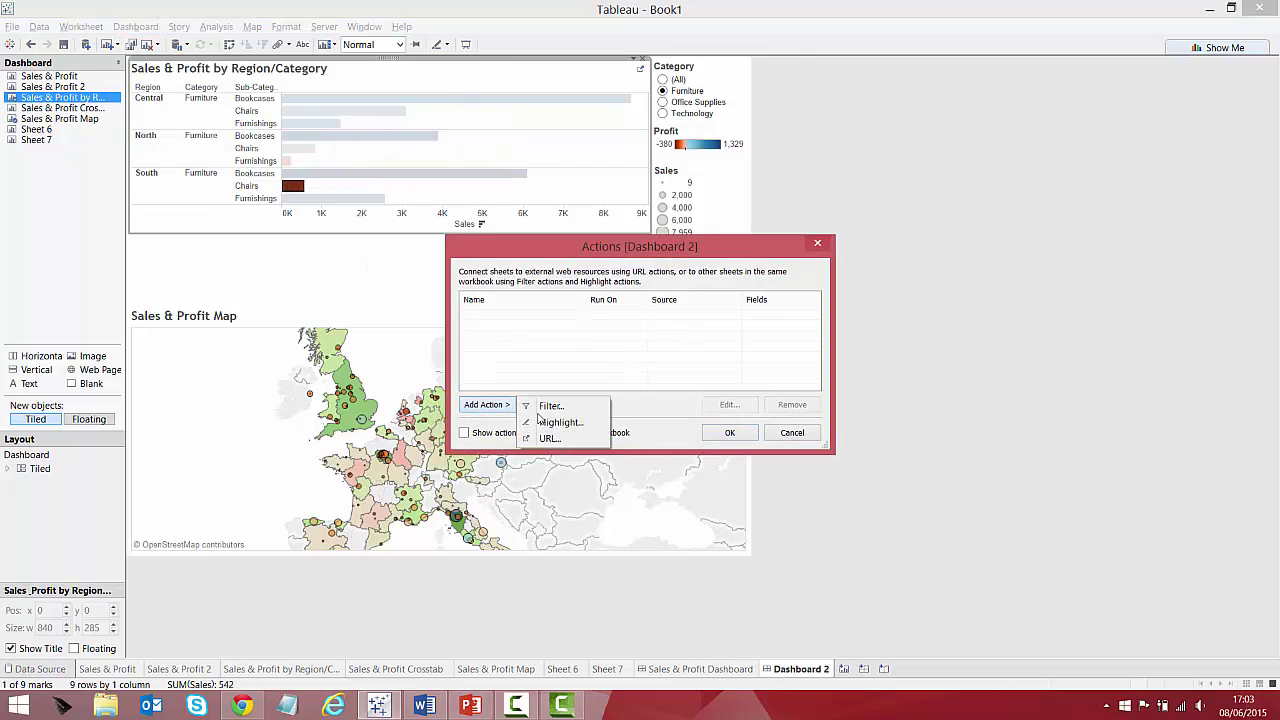
left_click(547, 408)
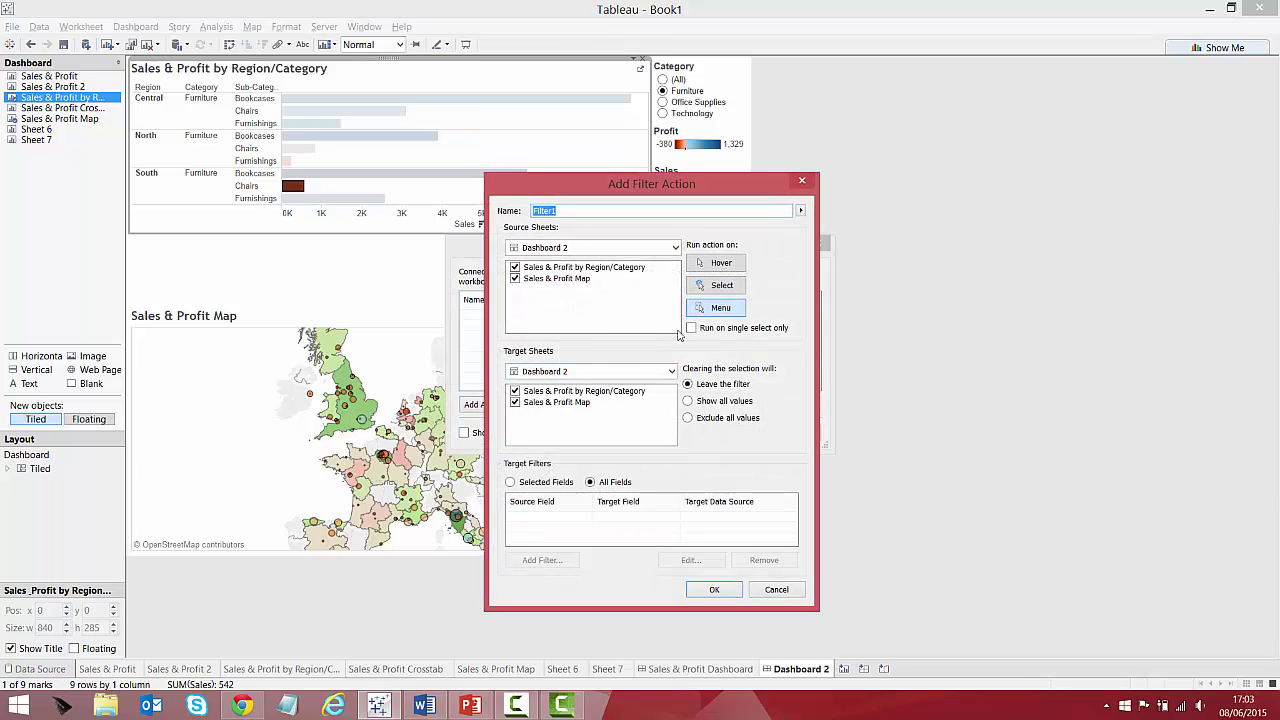
left_click(722, 285)
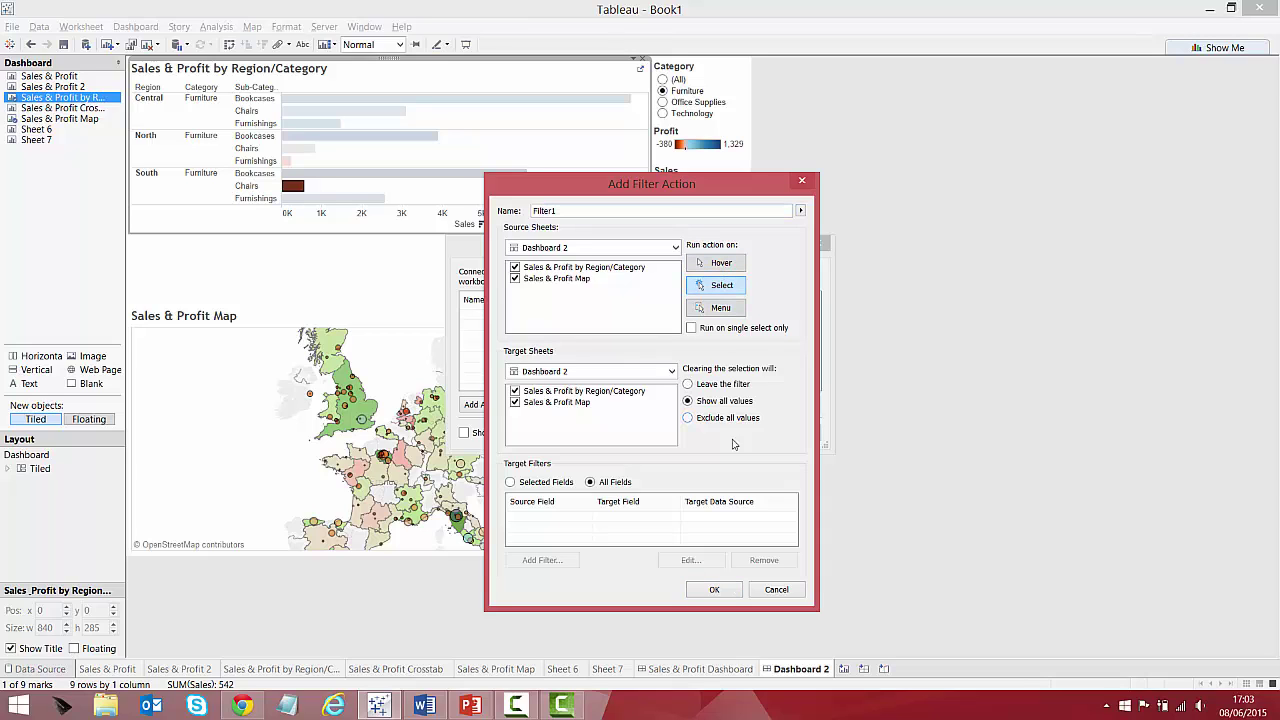
left_click(724, 590)
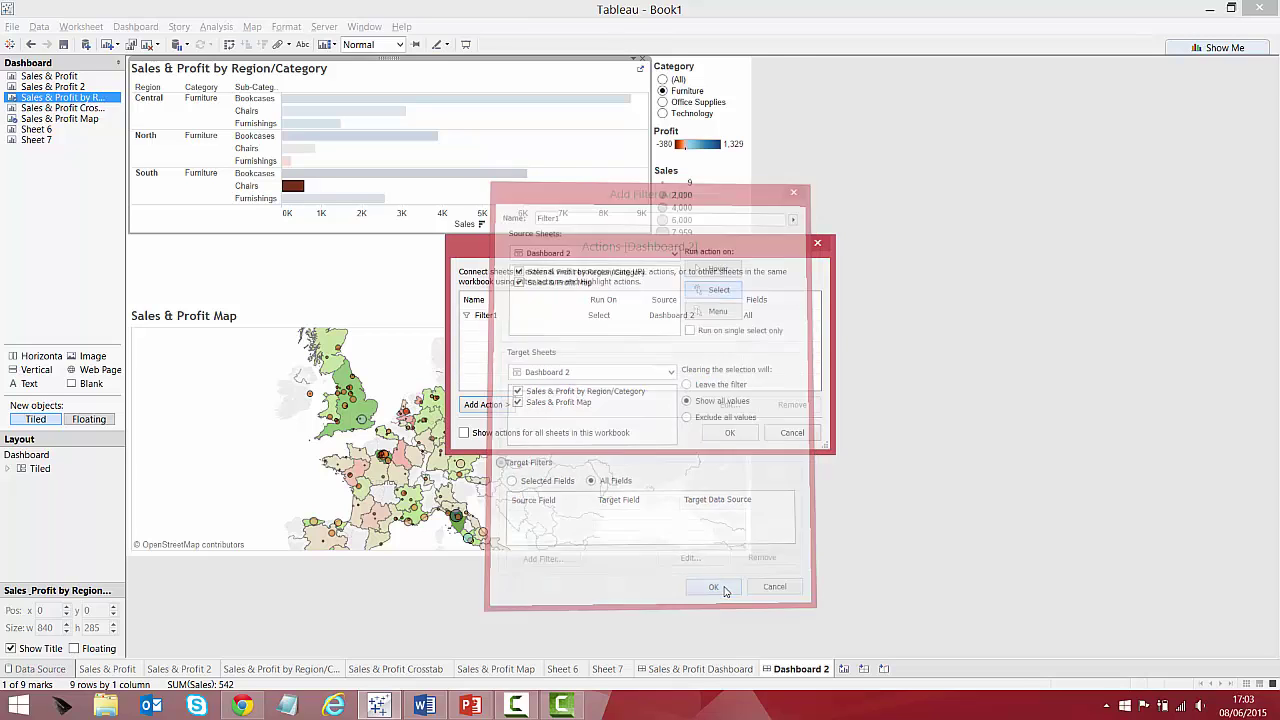
left_click(728, 434)
Test the filter action by selecting the South and Central sub-category bars, and clear the selection.
left_click(436, 179)
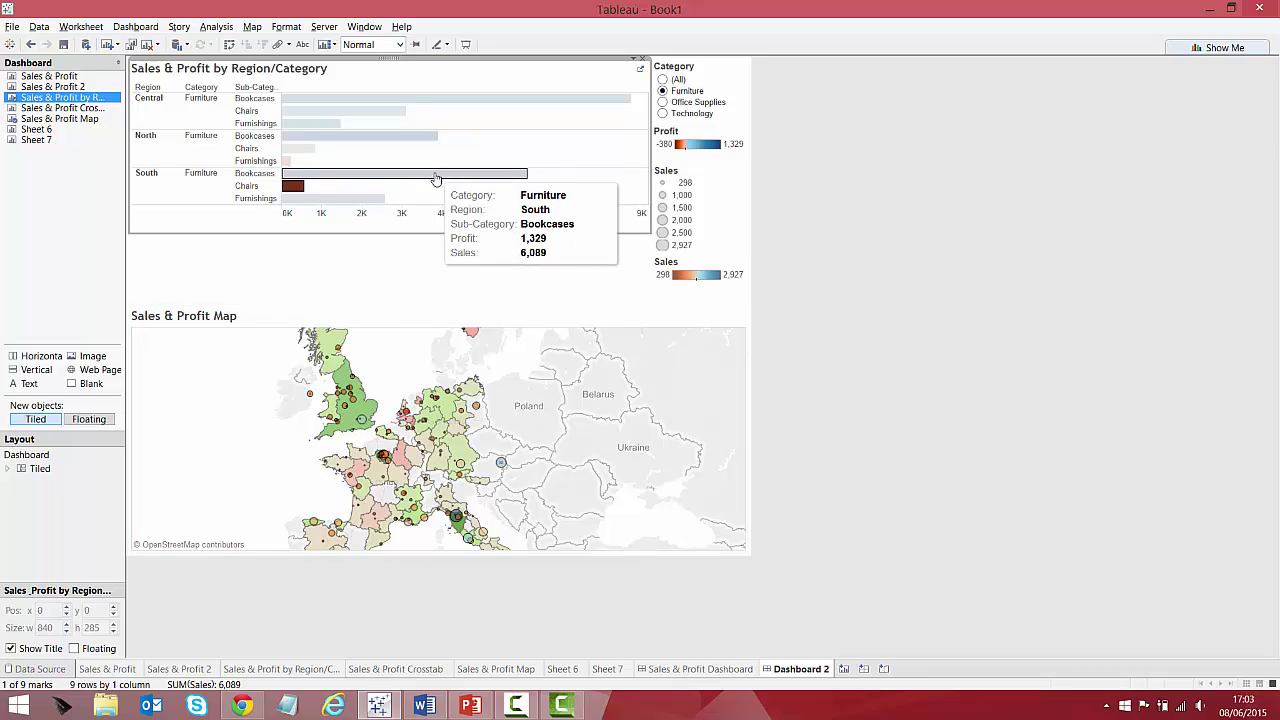
left_click(395, 99)
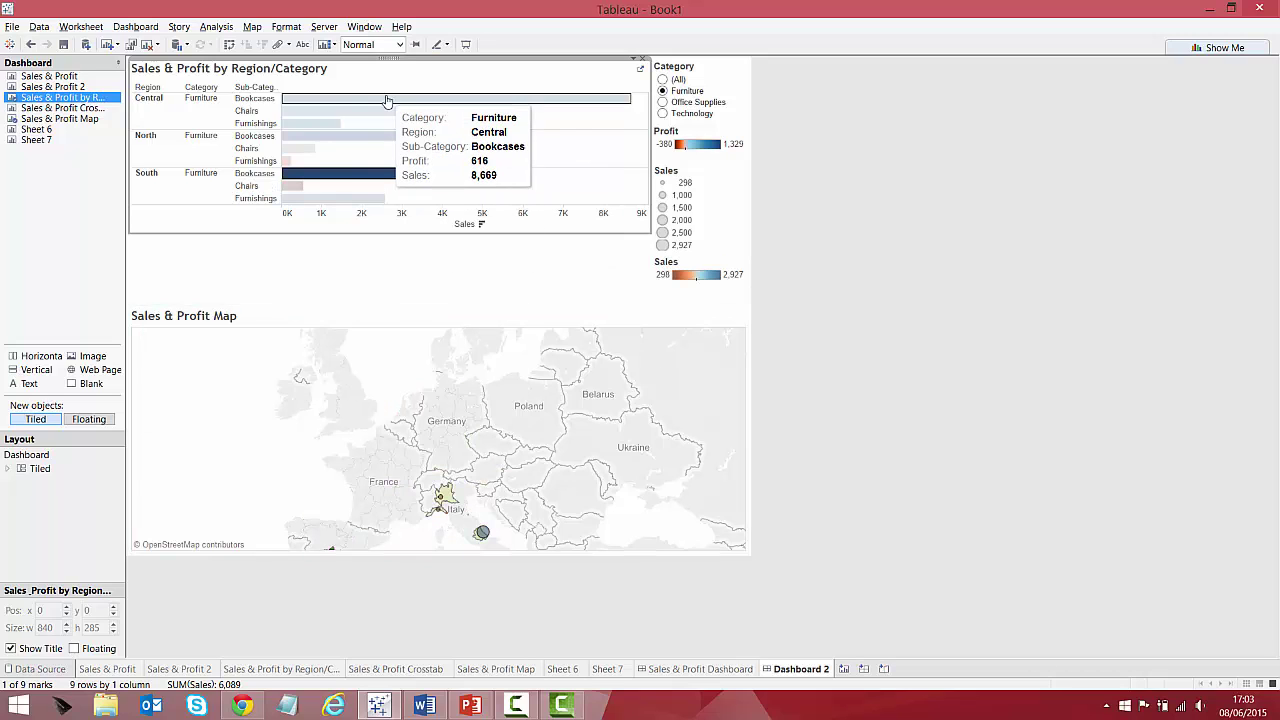
left_click(333, 112)
left_click(330, 123)
left_click(174, 224)
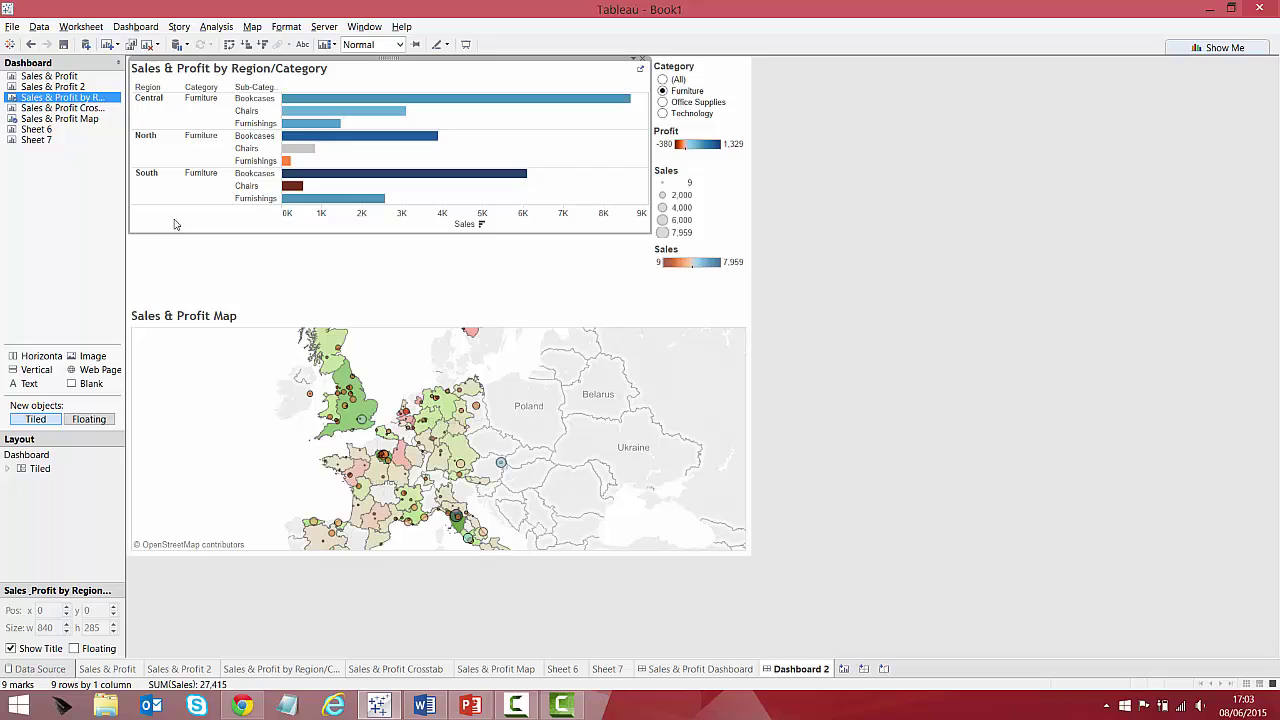
Filter the map by the Central, North and South region headers in turn, and by Central's Furniture category header.
left_click(150, 113)
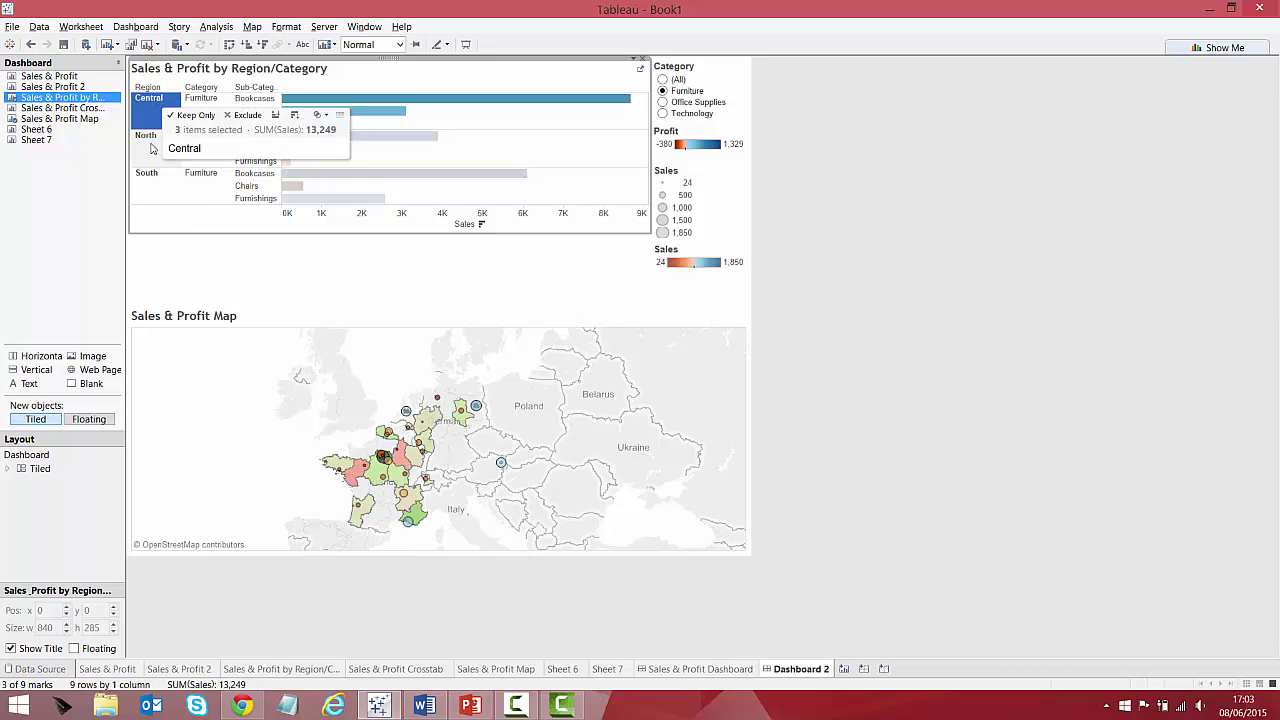
left_click(152, 146)
left_click(150, 182)
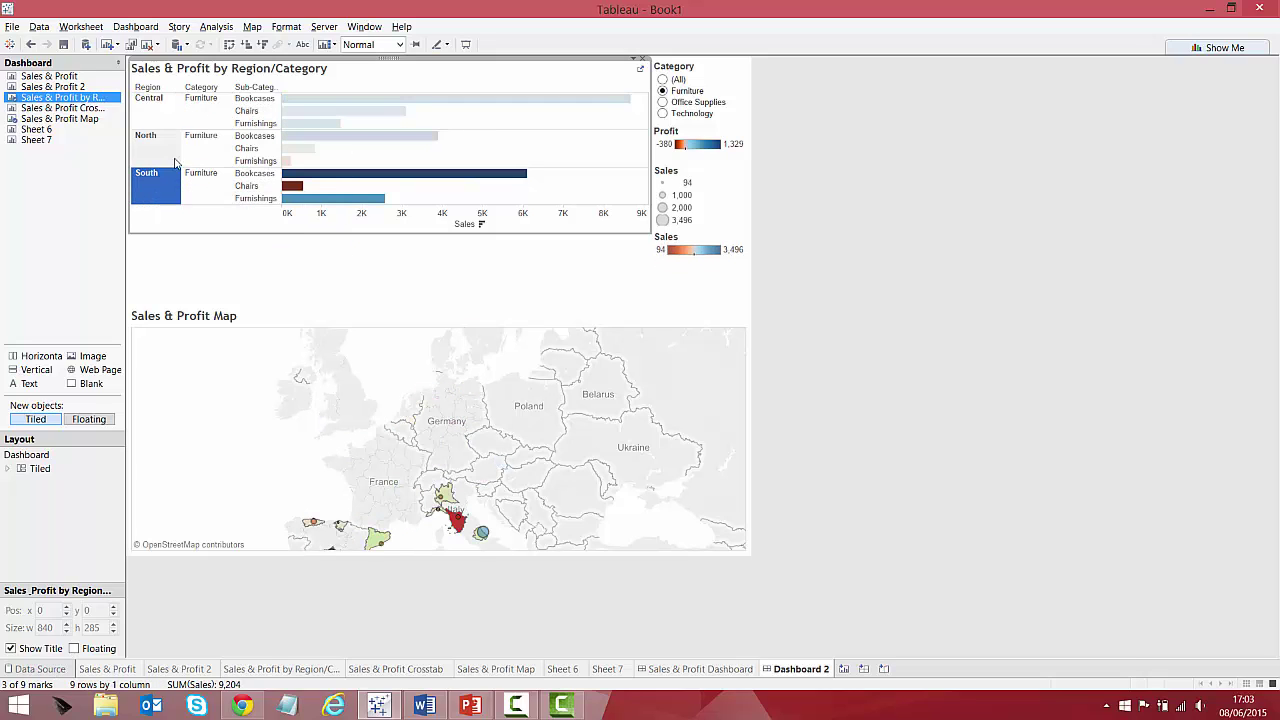
left_click(213, 120)
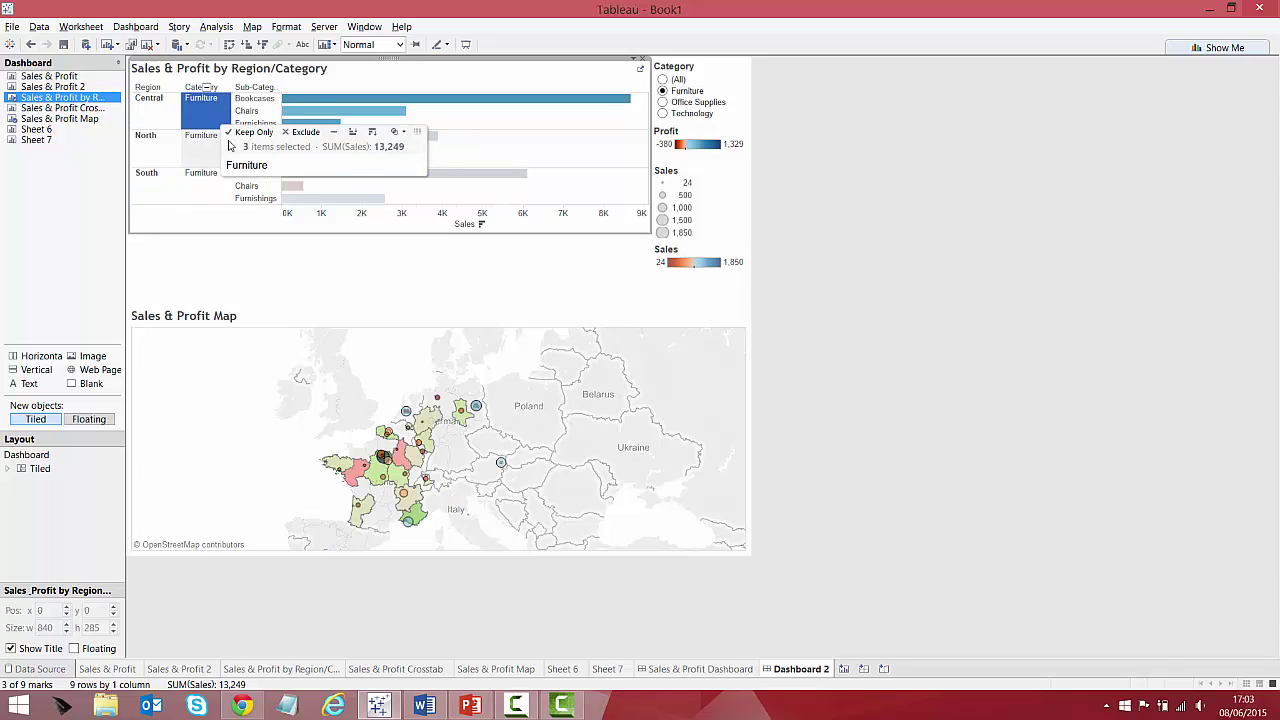
Set the Category filter to (All) and test map filtering with Office Supplies, Technology, Supplies, Binders and Copiers, clearing the selection.
left_click(662, 79)
left_click(200, 150)
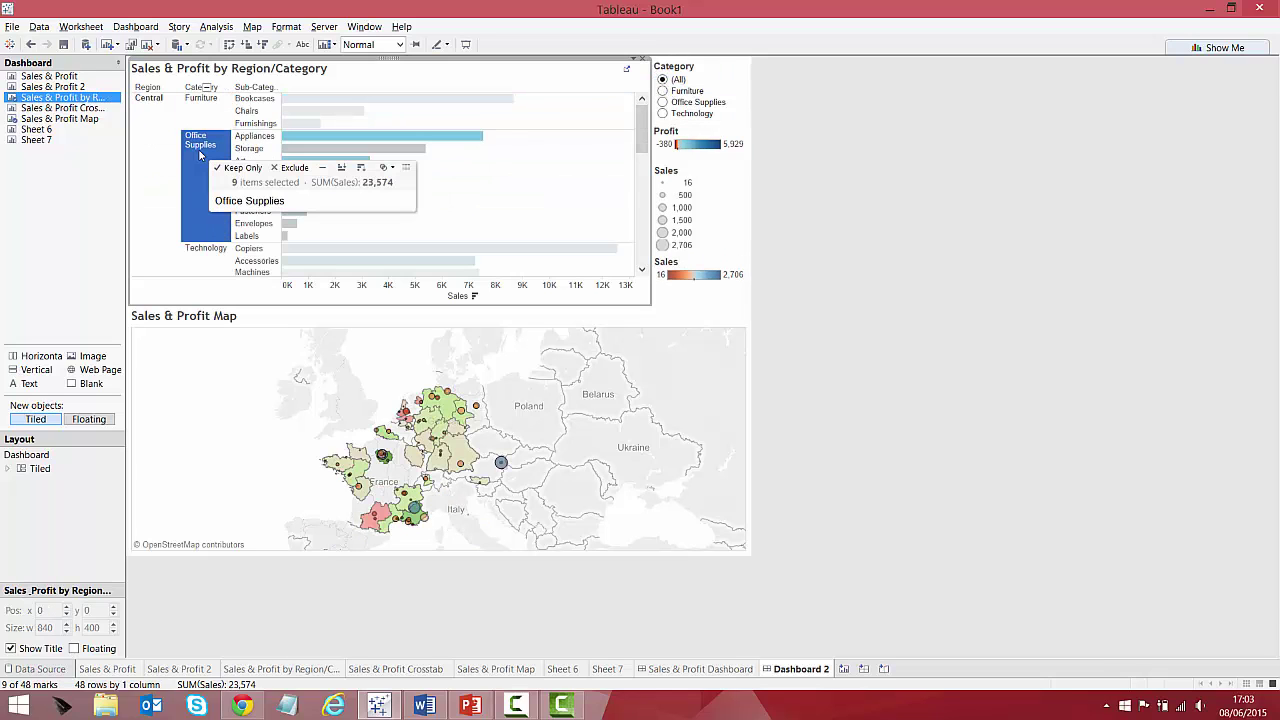
left_click(206, 252)
left_click(251, 175)
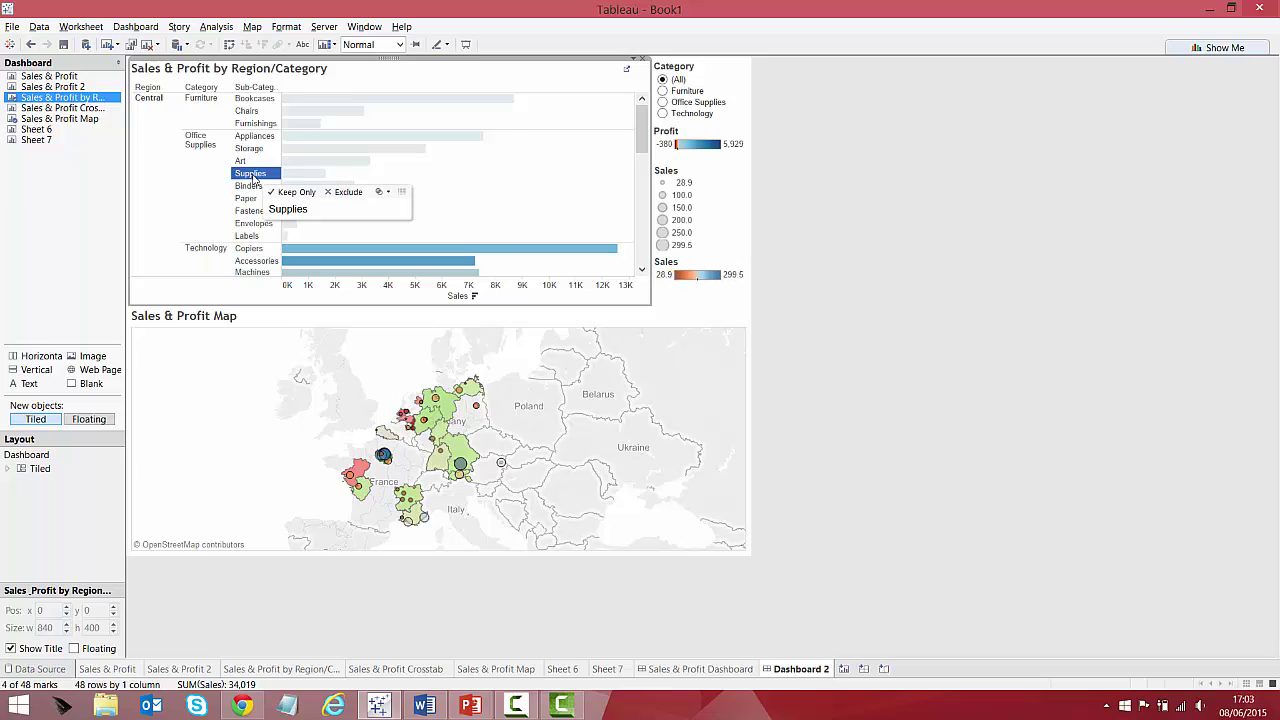
left_click(250, 186)
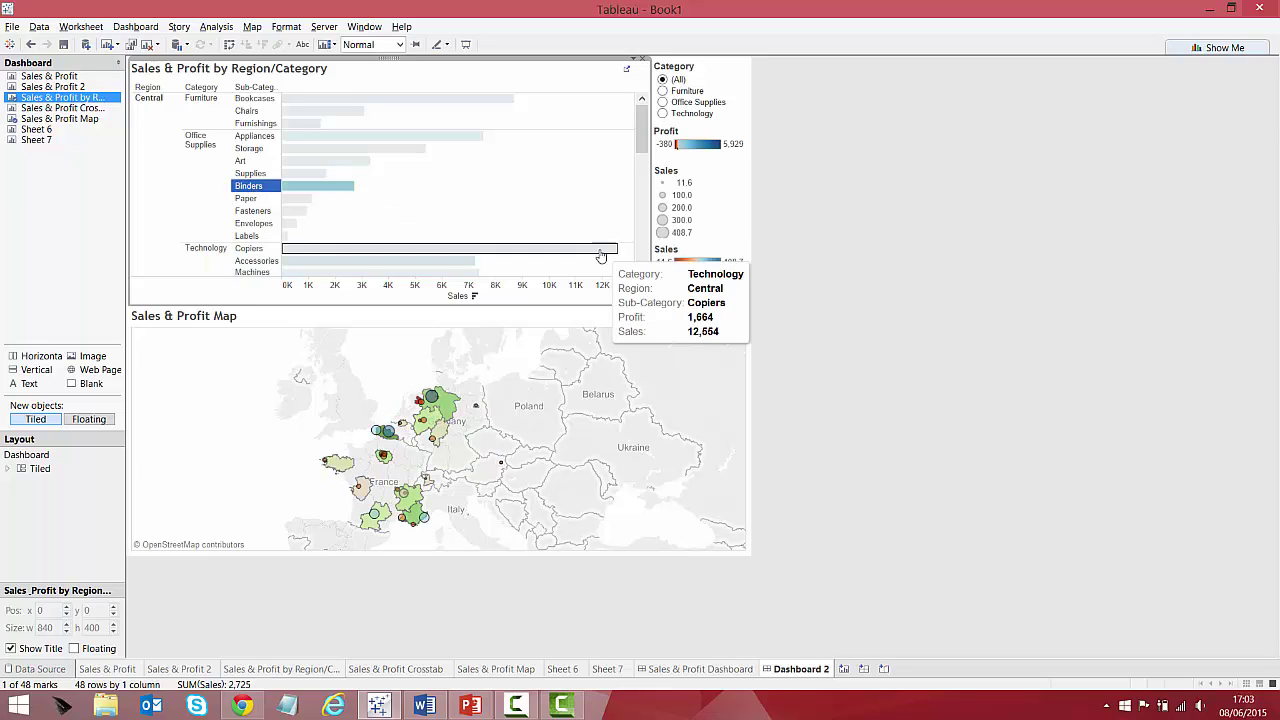
left_click(168, 284)
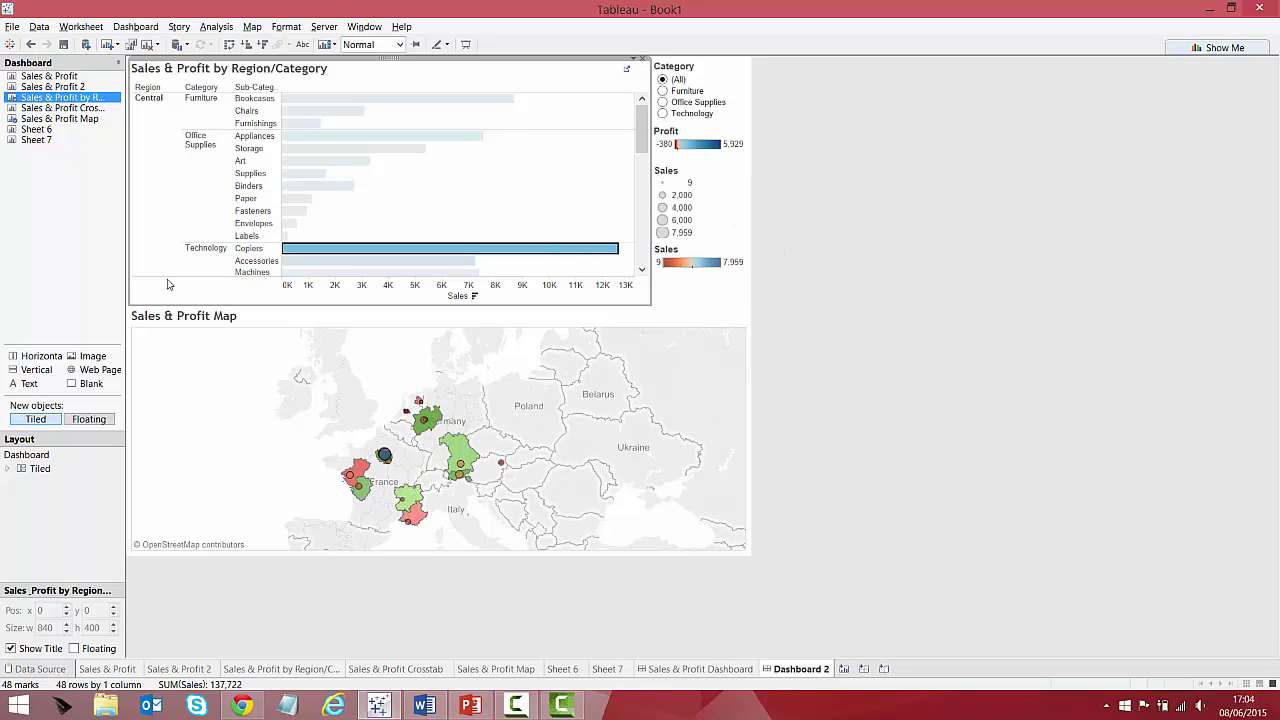
Select individual cities on the map, including Munich, London and Schwerin, to check how they filter the bar chart.
left_click(502, 465)
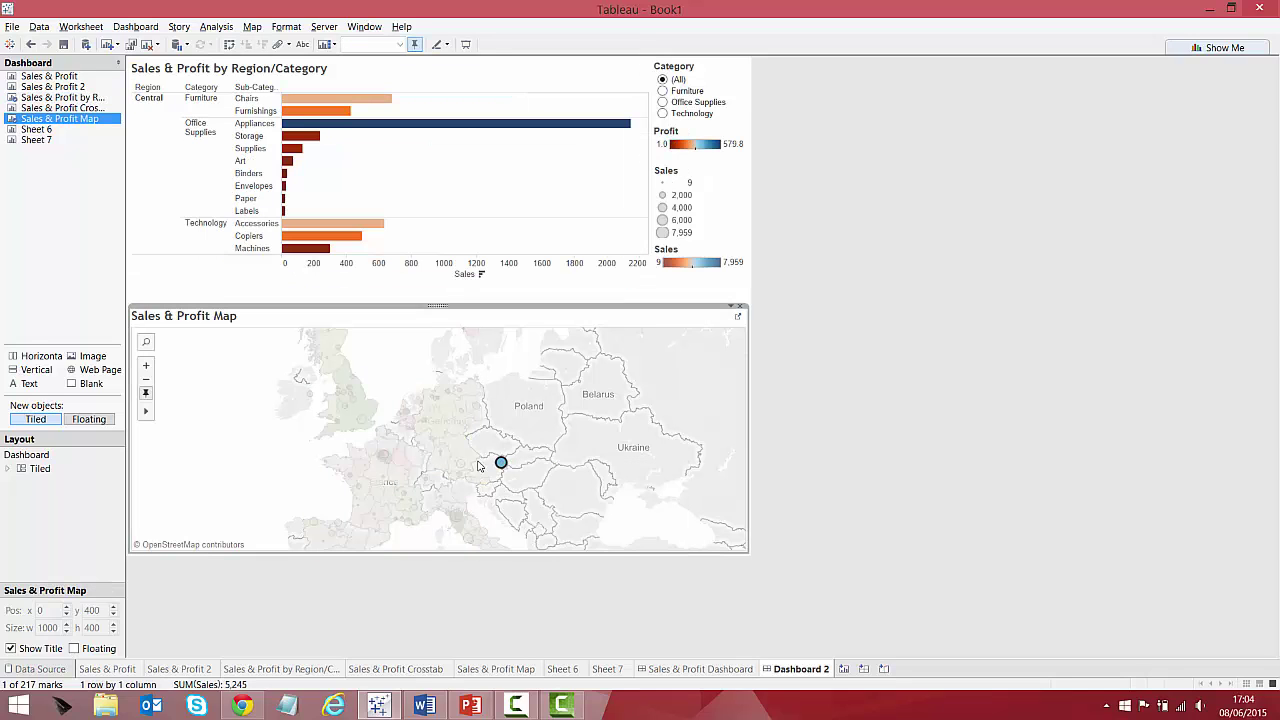
left_click(460, 466)
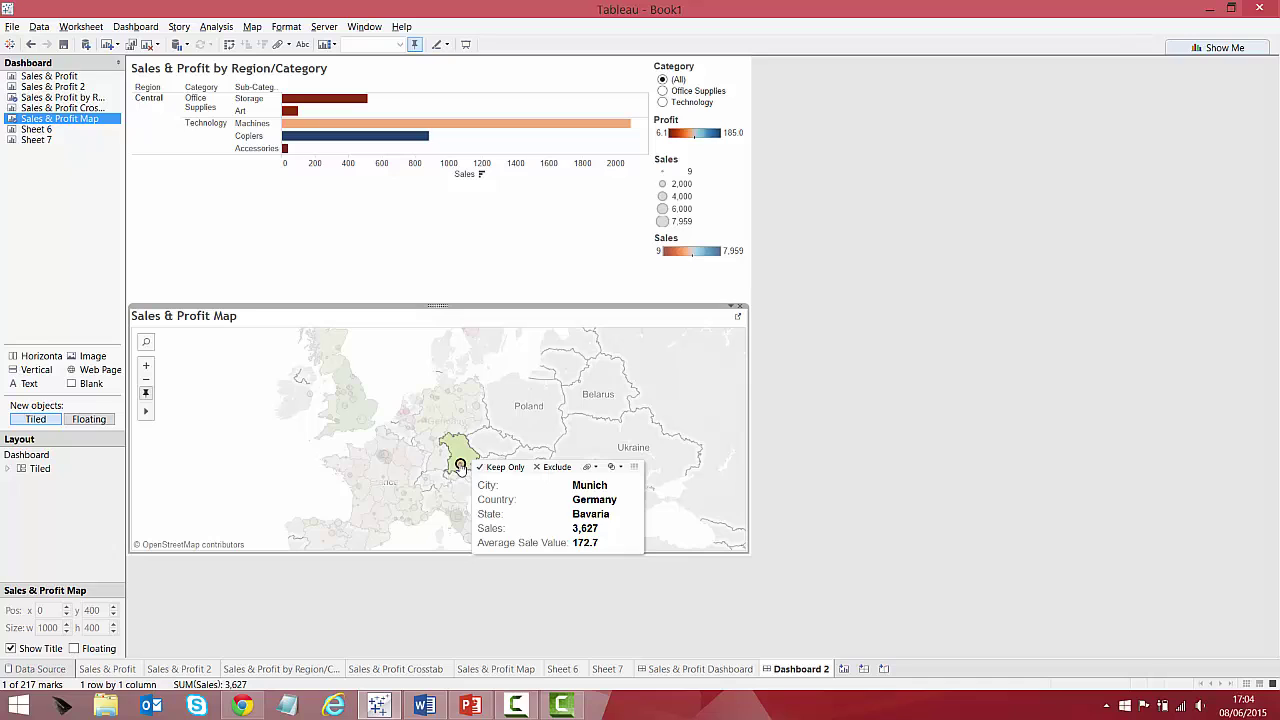
left_click(361, 421)
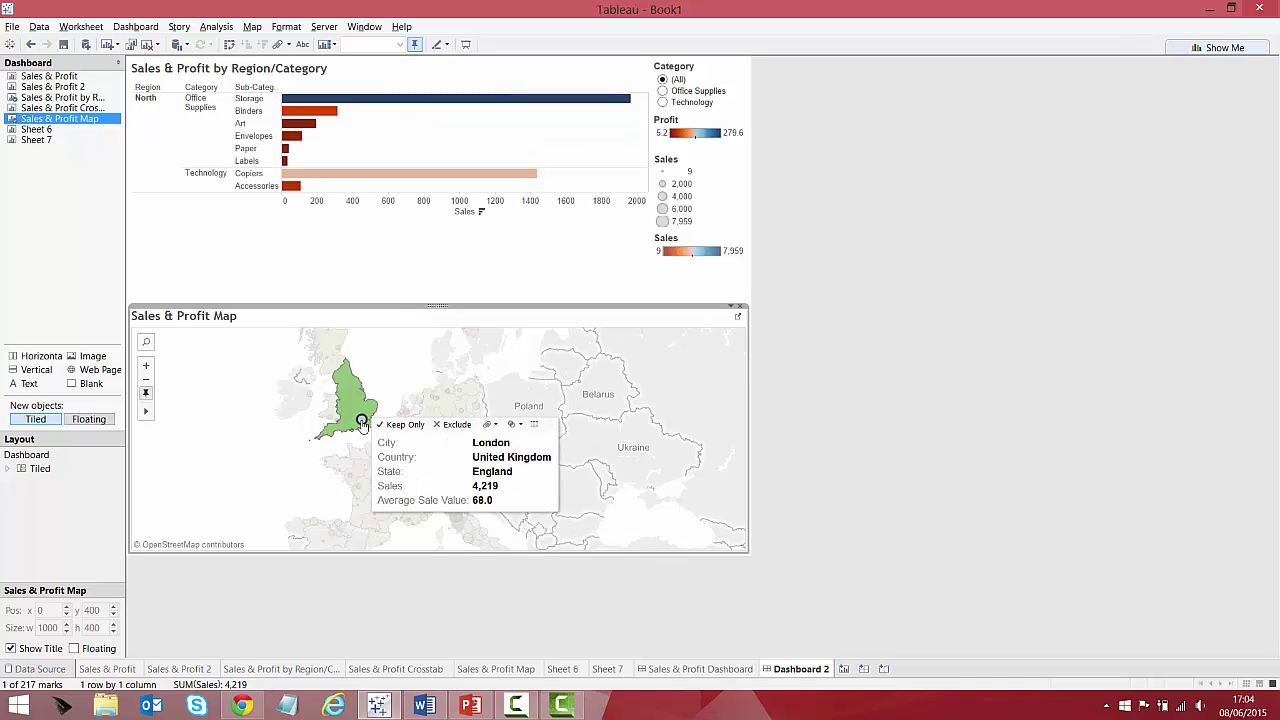
left_click(459, 394)
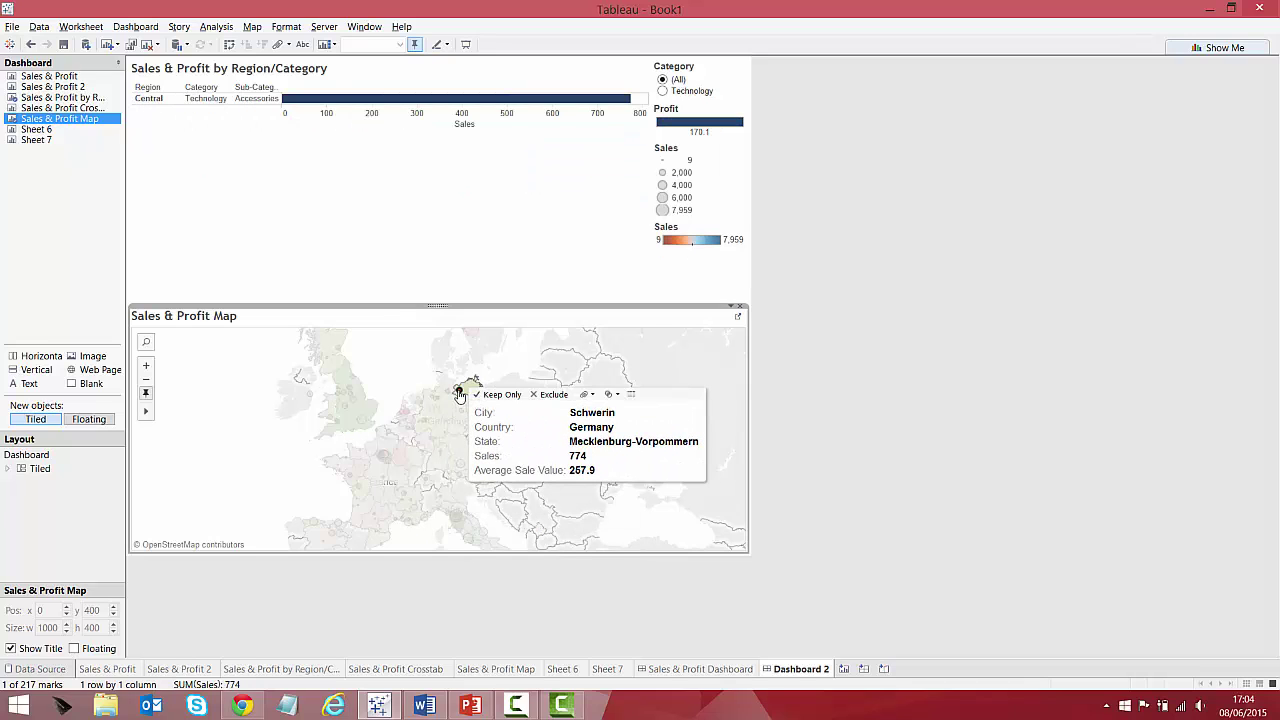
left_click(206, 155)
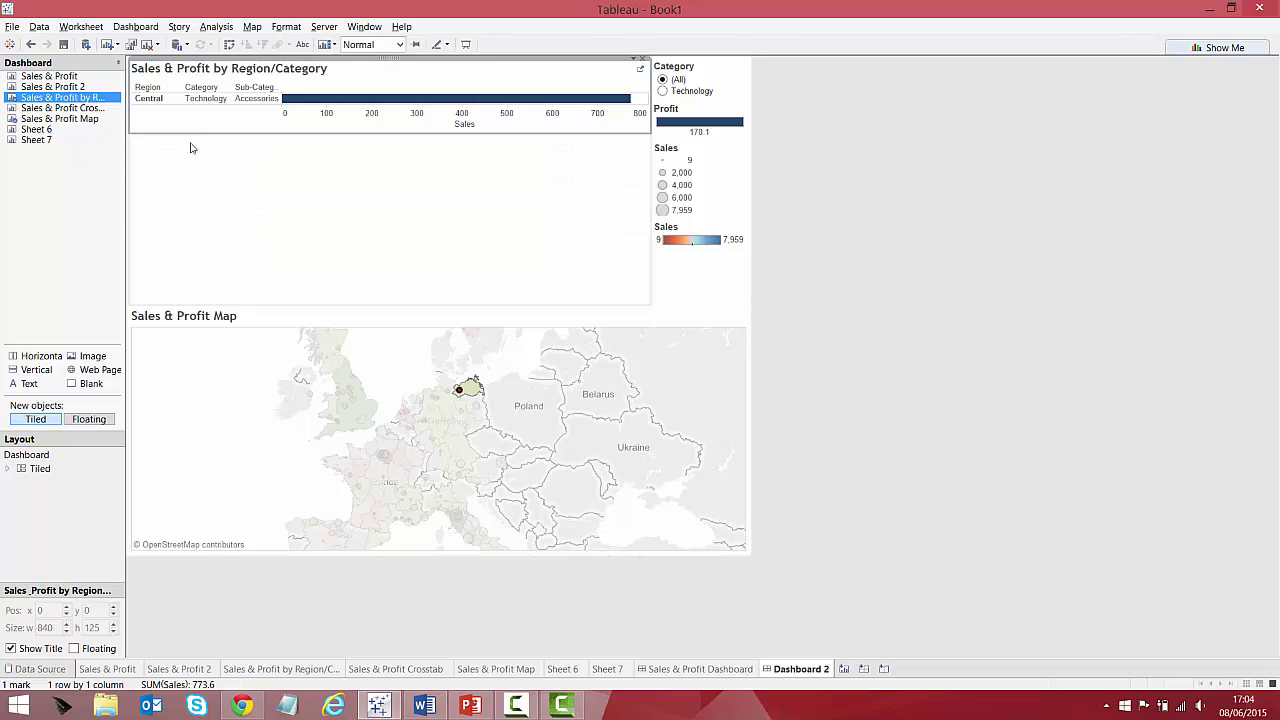
Clear the map selection and select the group of marks over Britain to check the filtered bar chart.
double_click(295, 477)
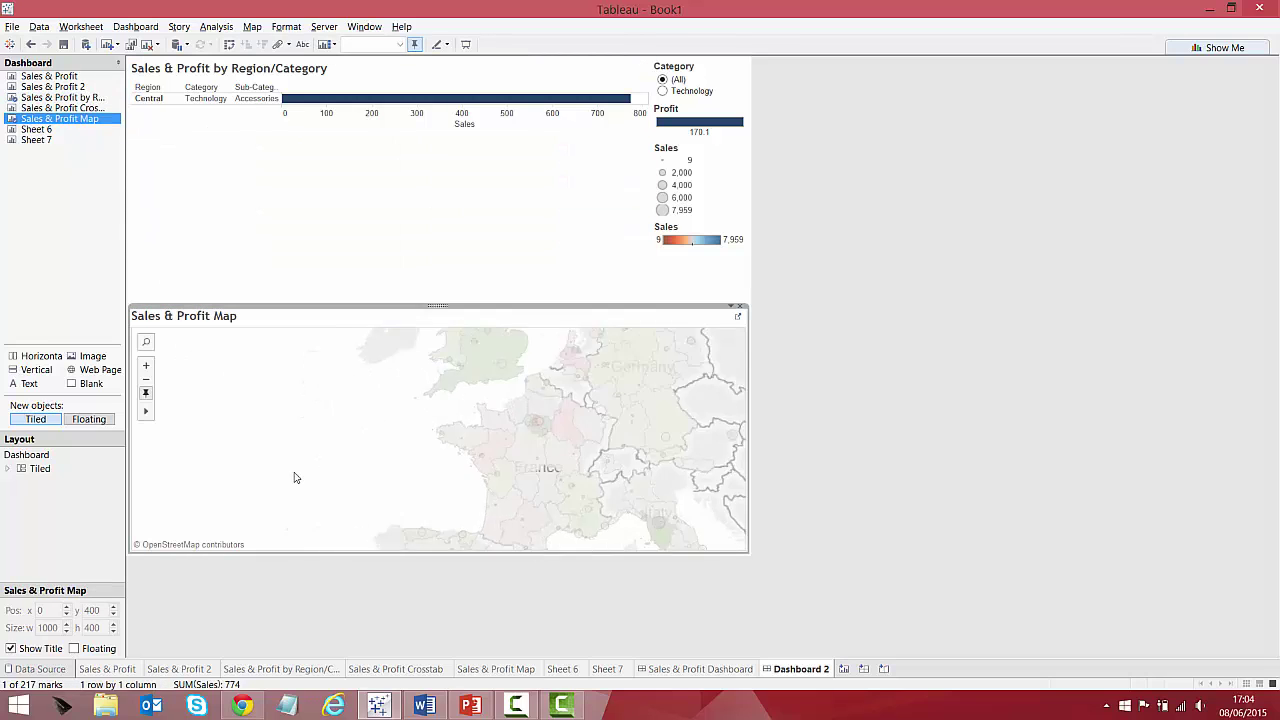
left_click(416, 447)
left_click(146, 379)
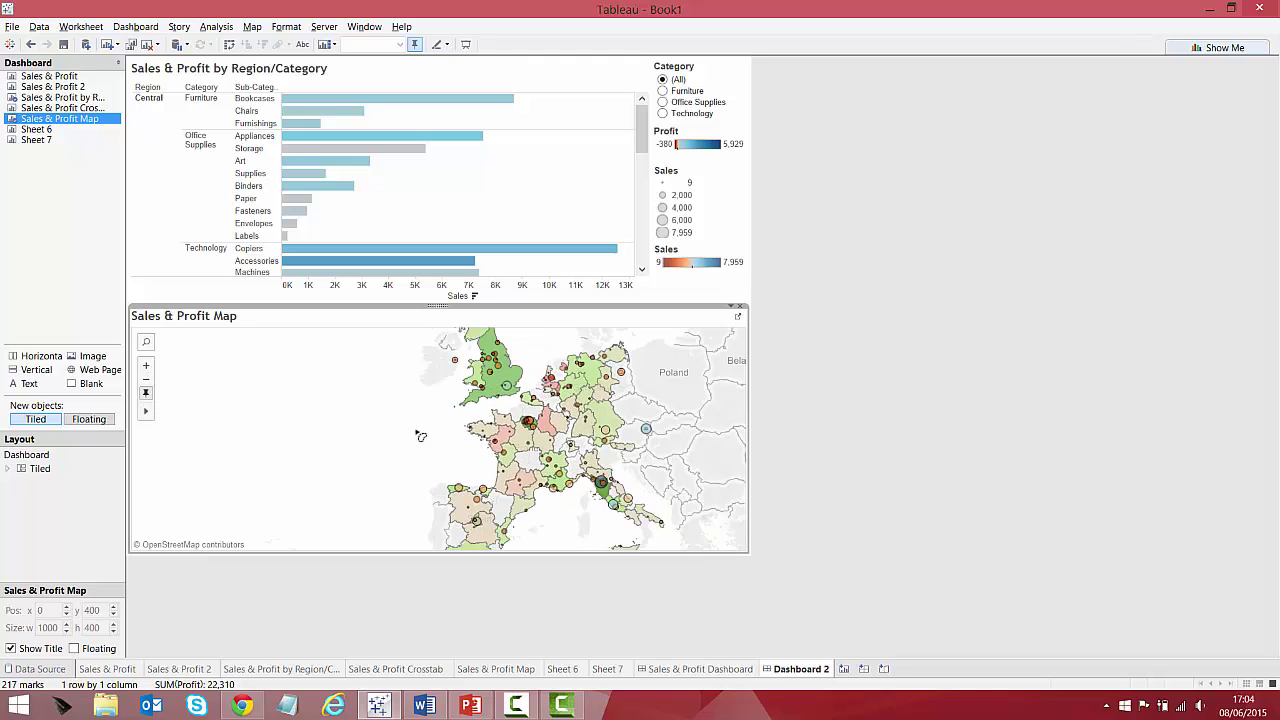
left_click_drag(479, 367, 434, 388)
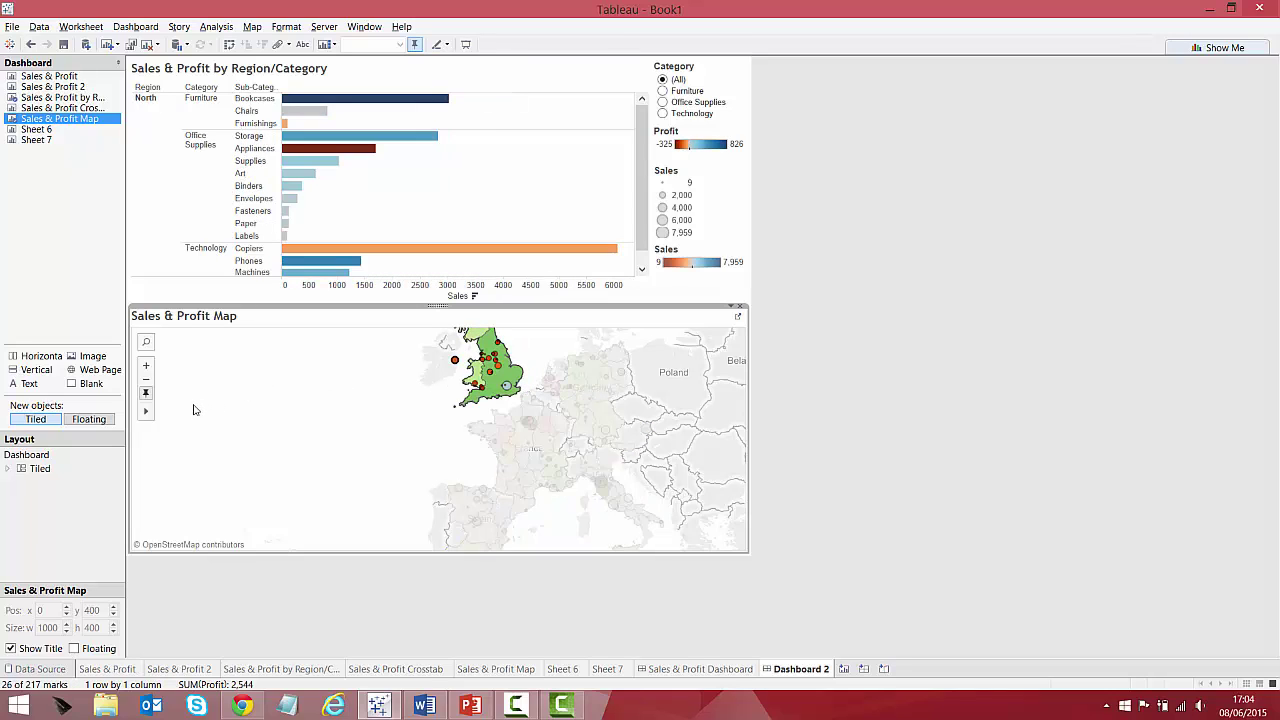
Rename Dashboard 2 as Sales & Profit Map Dashboard.
right_click(783, 664)
left_click(851, 504)
type("Sales")
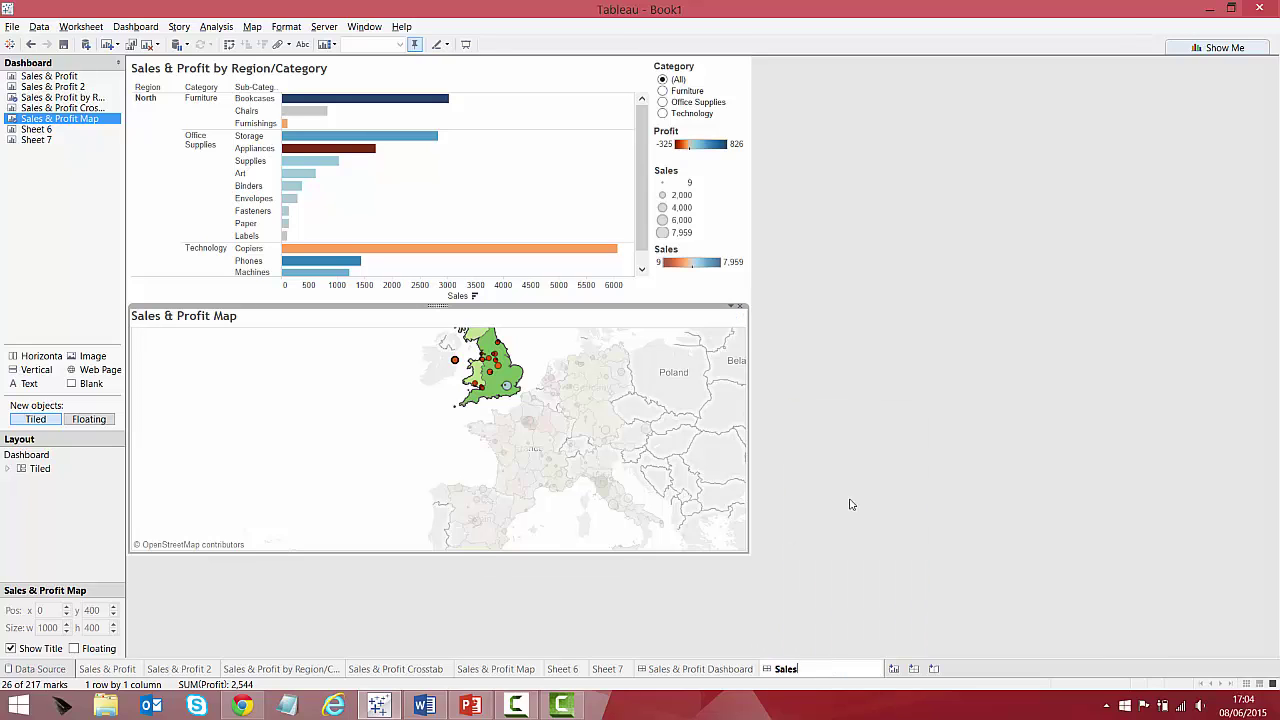
type(" & Profit Map Dashboard")
left_click(508, 575)
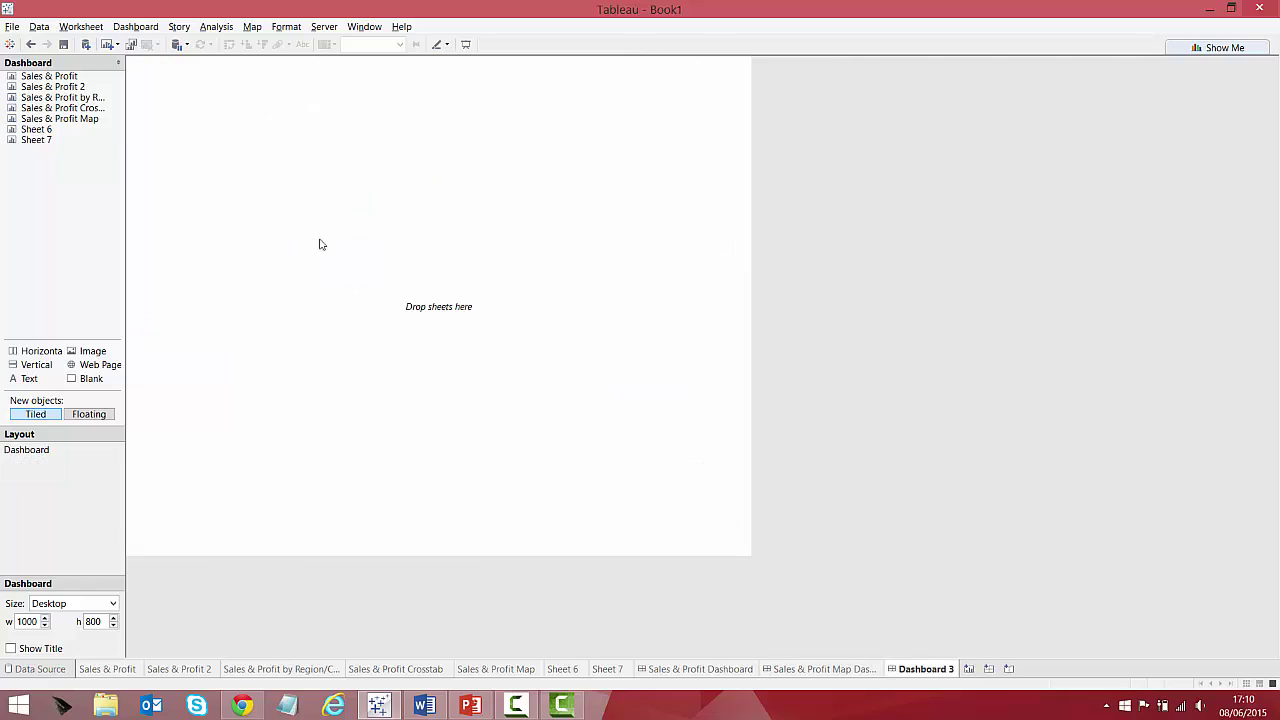
Rename Sheet 6 as Discount & Profit from the sheet list of Dashboard 3.
right_click(57, 129)
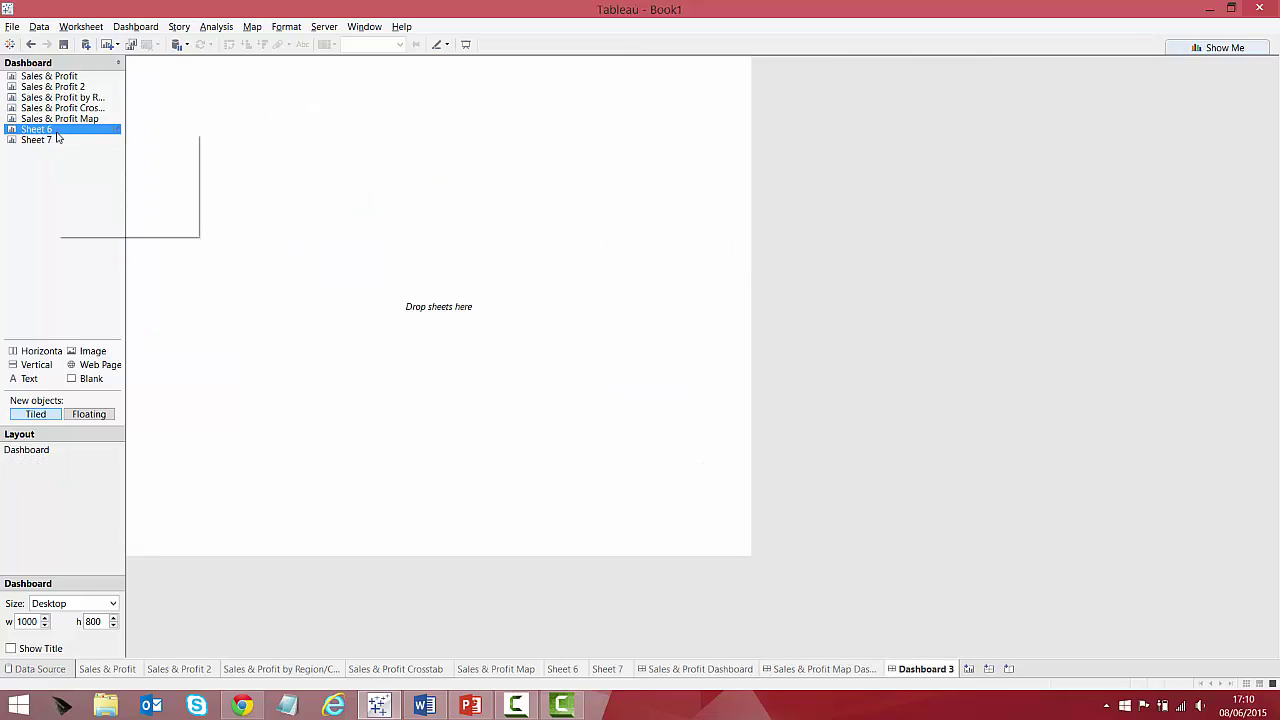
left_click(129, 232)
type("Discount")
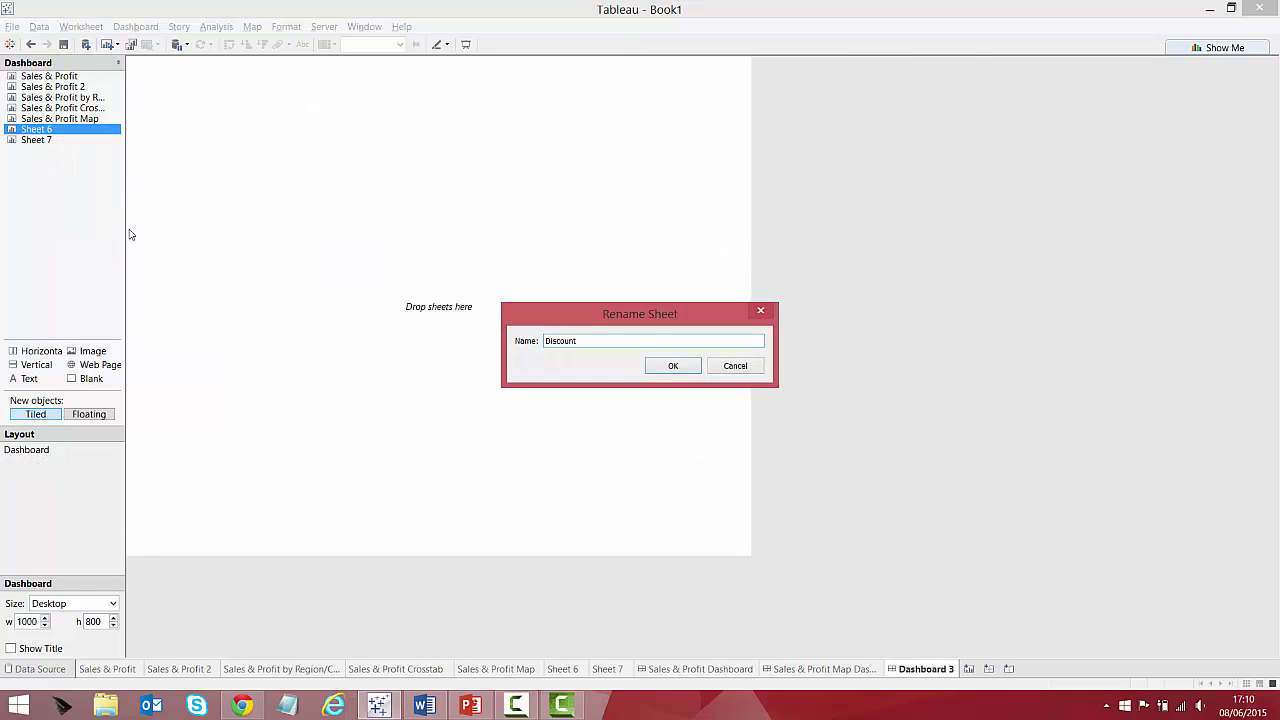
key("Return")
Rename Sheet 7 as COG & Profit from the dashboard's sheet list.
right_click(42, 140)
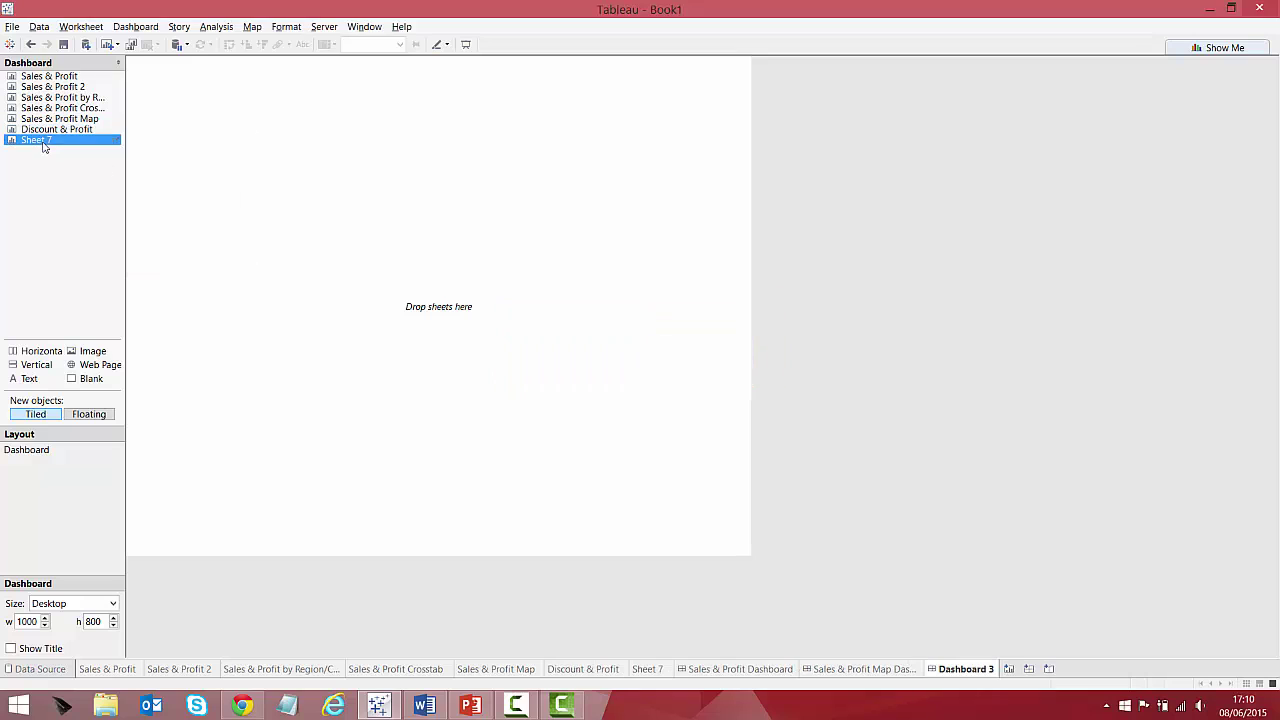
left_click(99, 237)
type("COG & Profit")
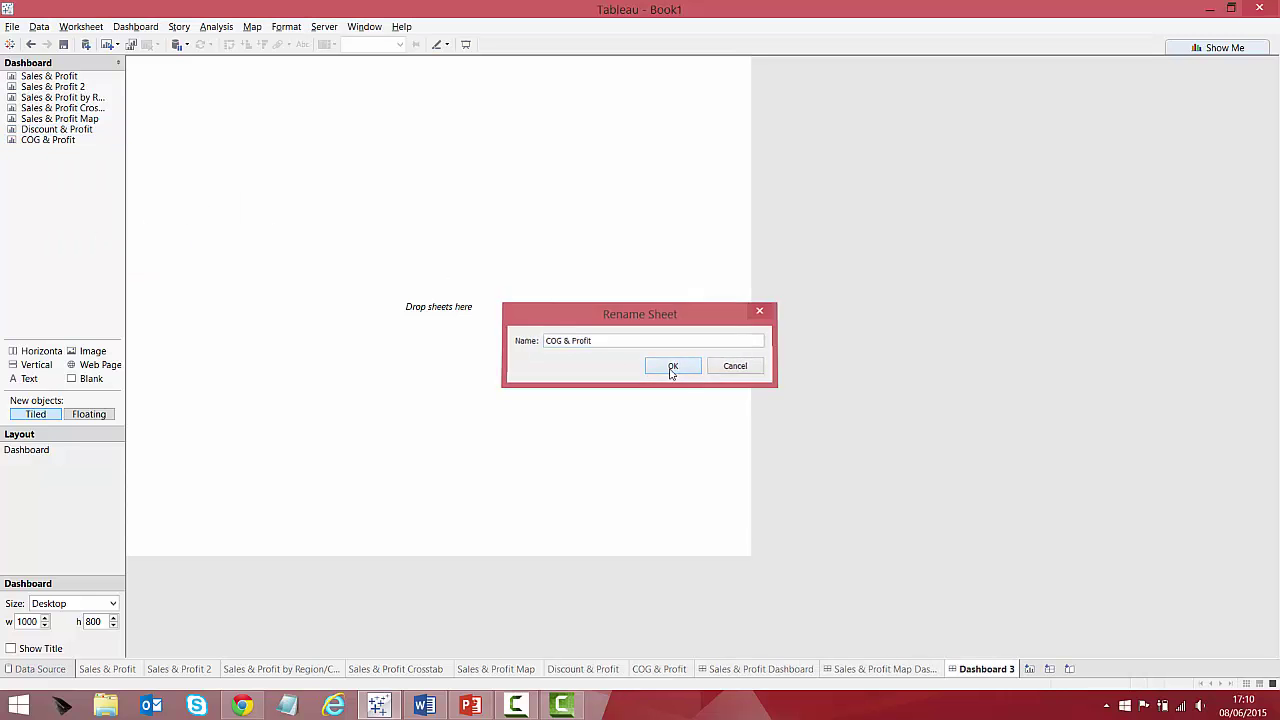
left_click(672, 367)
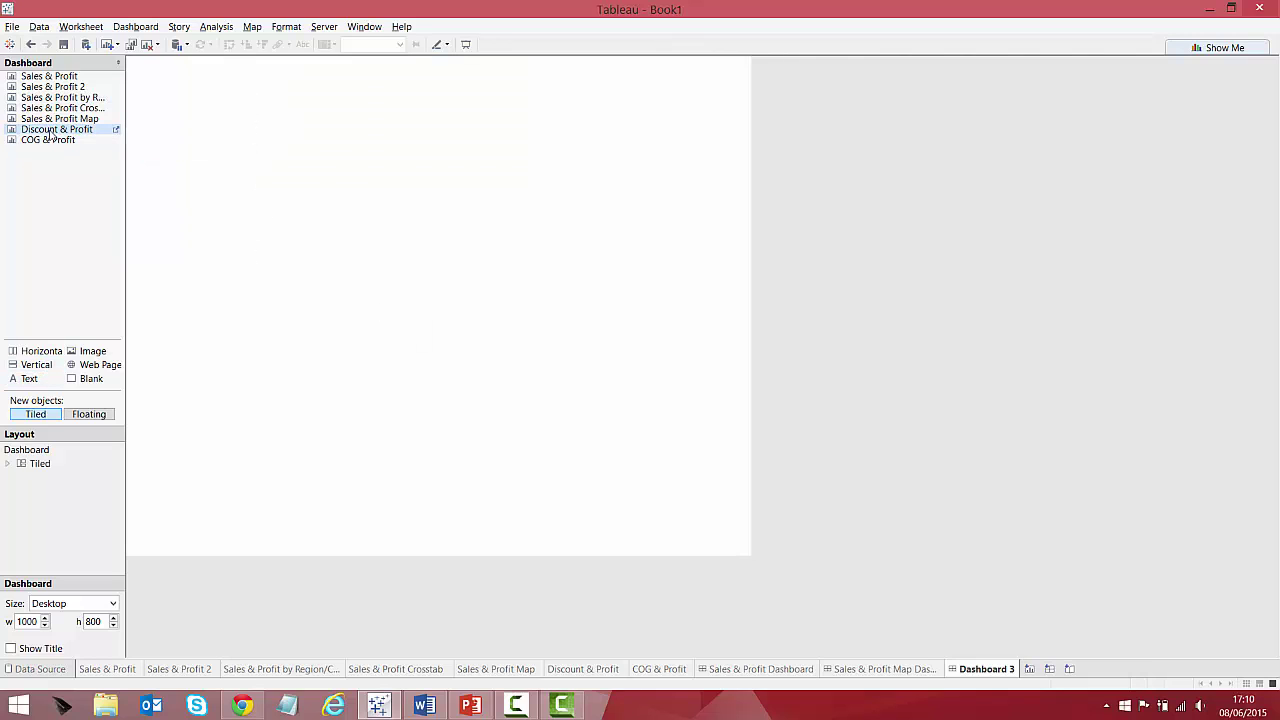
Place Discount & Profit above COG & Profit on Dashboard 3 and try the Category filter with and without Office Supplies.
left_click_drag(56, 130, 372, 543)
left_click(662, 87)
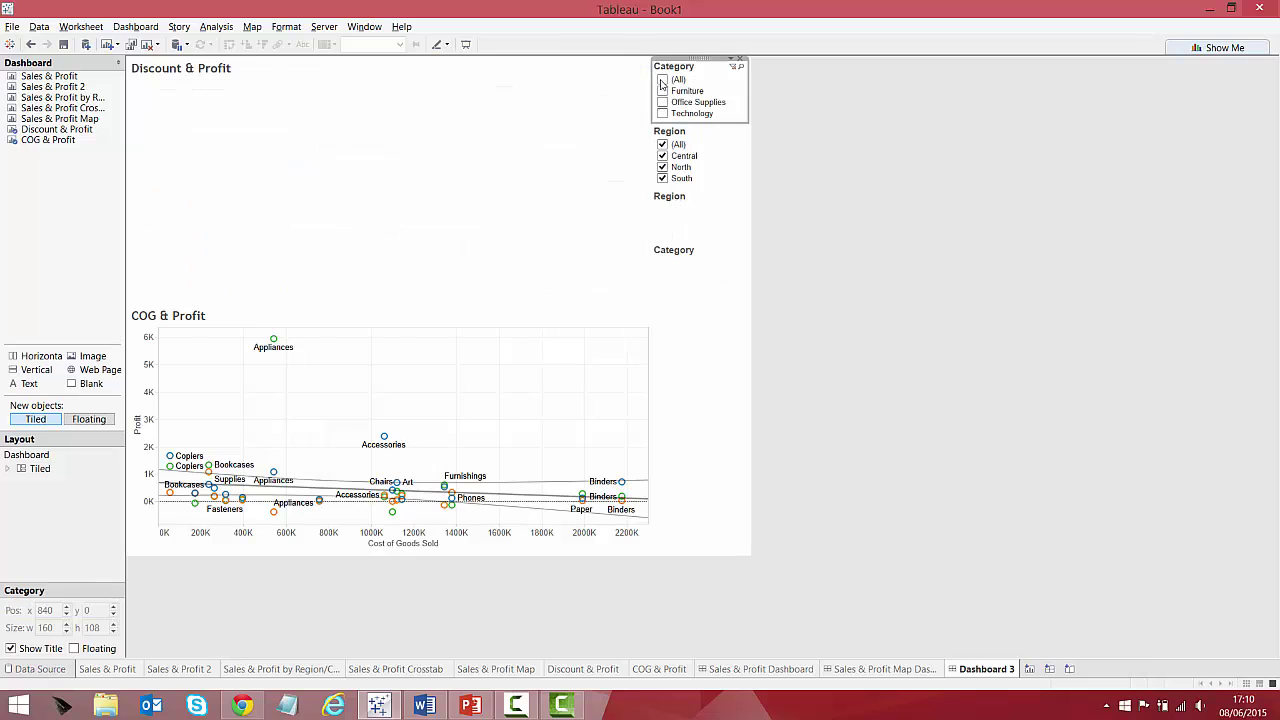
left_click(662, 102)
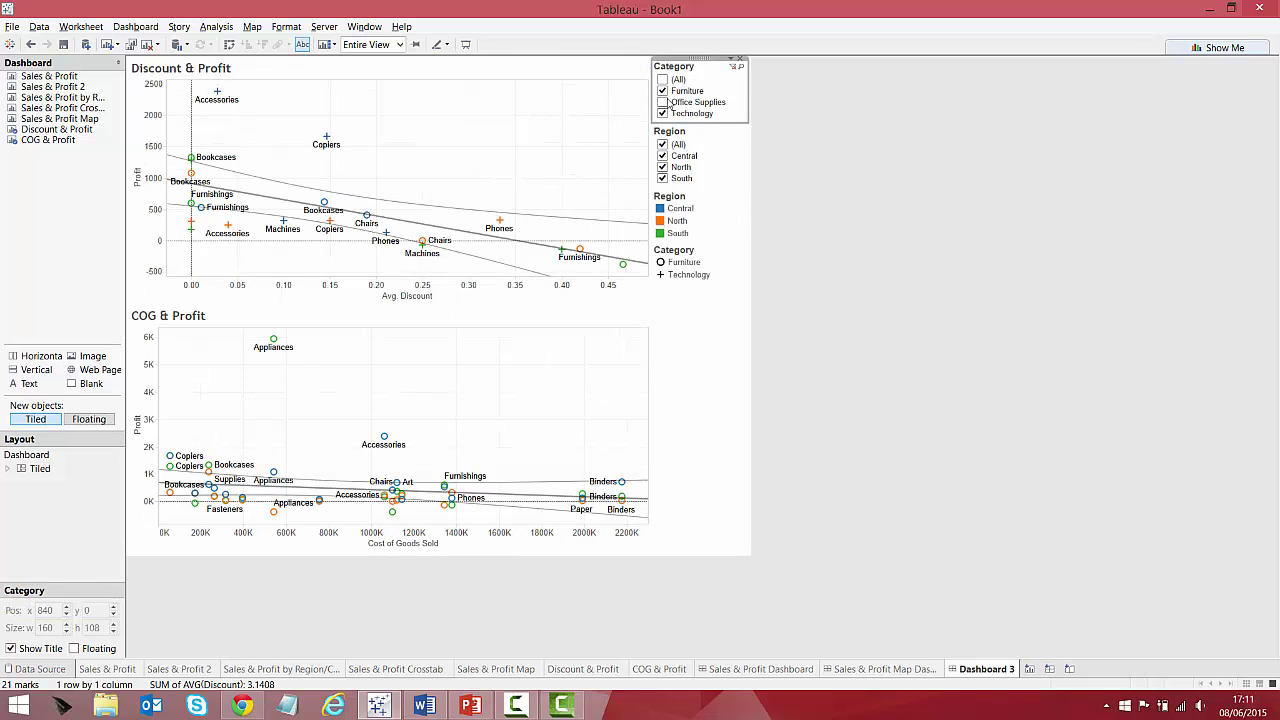
left_click(662, 102)
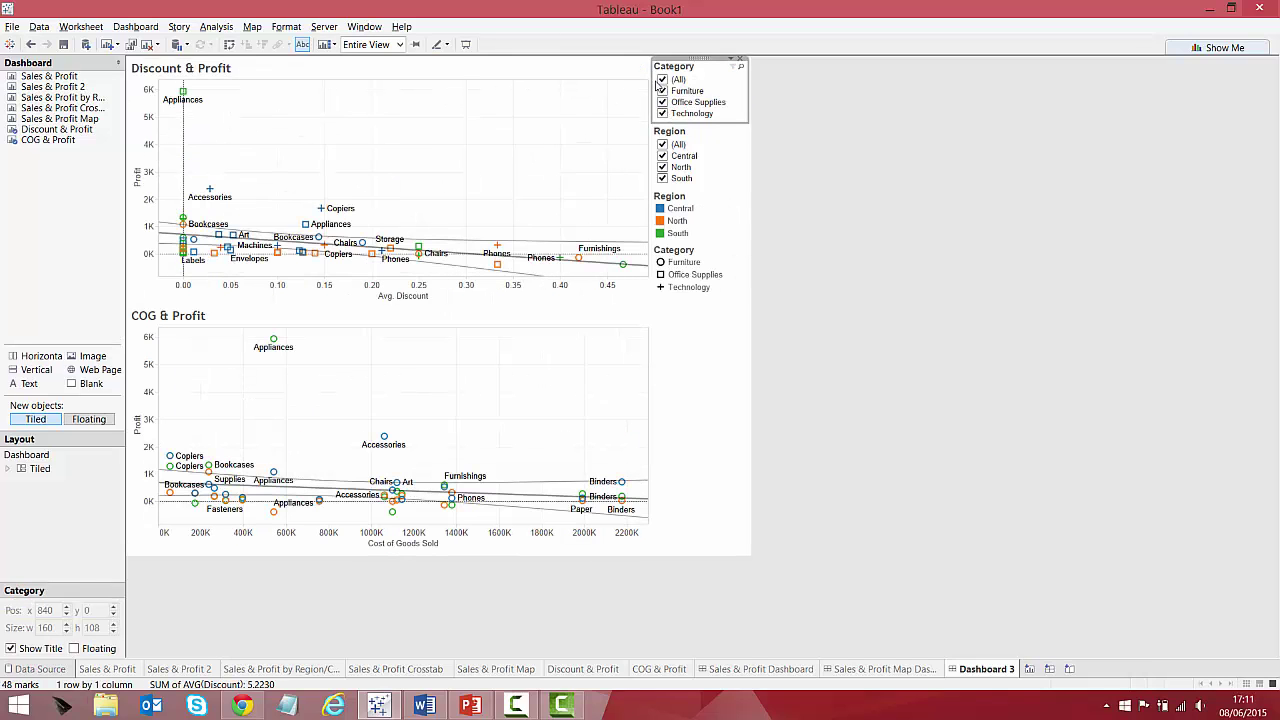
Apply the Category filter across worksheets so that it also controls the COG & Profit chart.
left_click(135, 26)
left_click(216, 26)
left_click(797, 104)
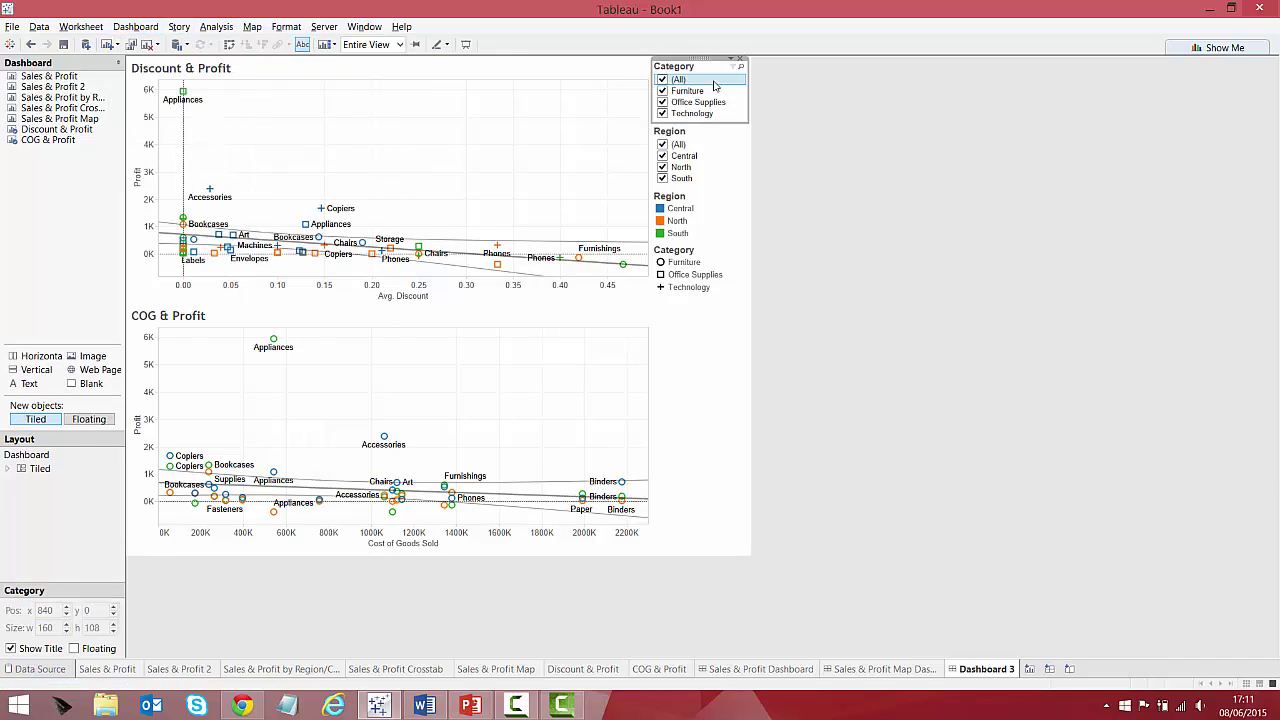
left_click(732, 60)
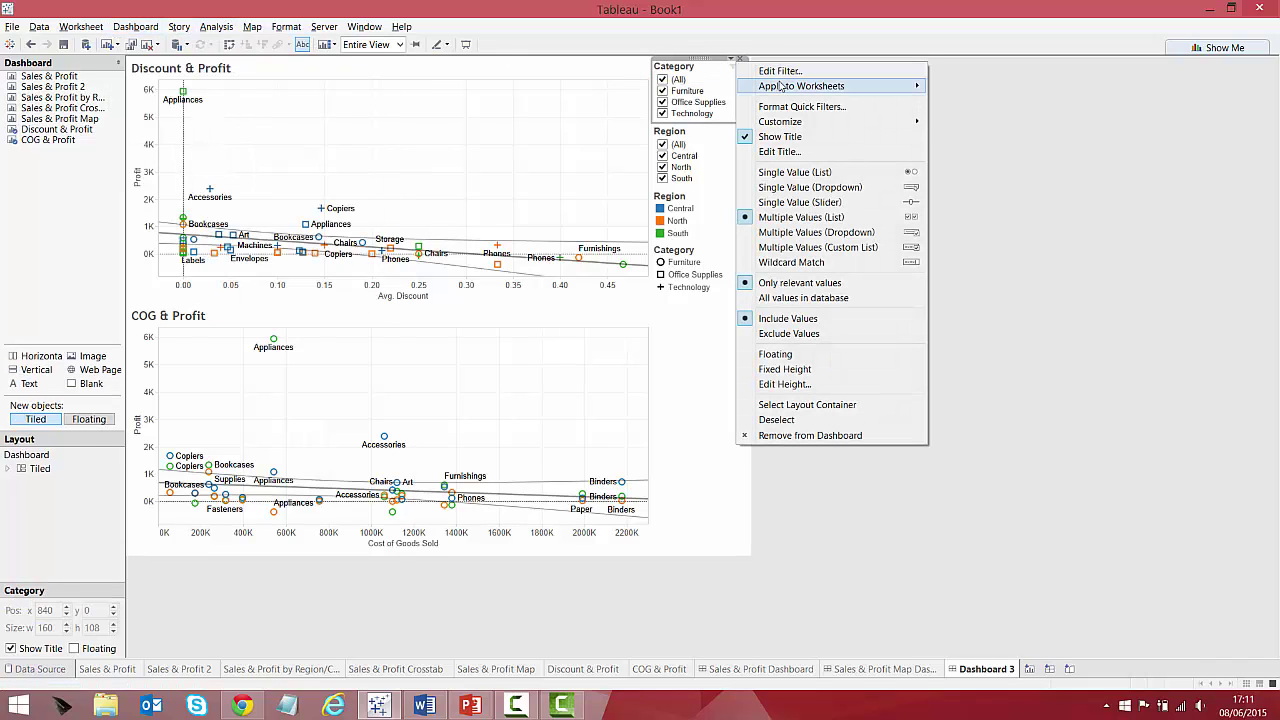
mouse_move(782, 87)
left_click(955, 91)
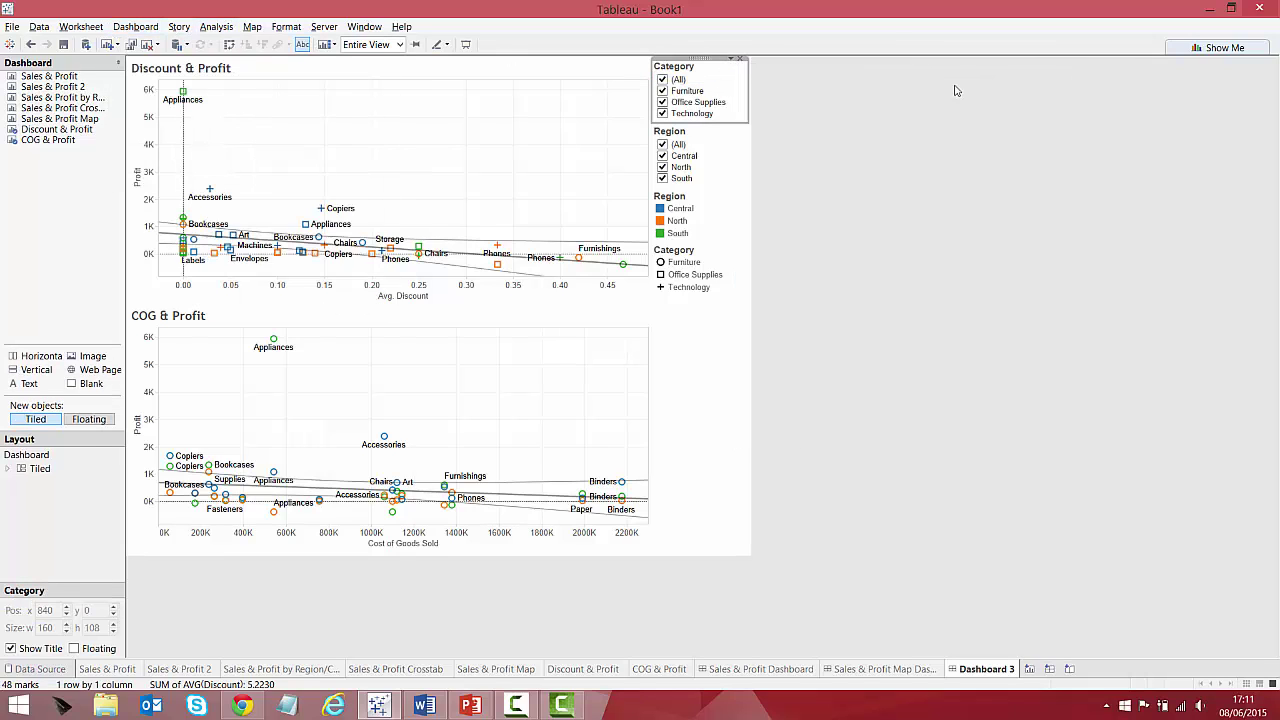
Toggle Furniture and Office Supplies in the Category filter to check its effect on both scatter plots.
left_click(663, 91)
left_click(663, 102)
left_click(663, 91)
left_click(663, 102)
Try the Region filter with Central and North, restore all regions, and apply the filter across worksheets to include COG & Profit.
left_click(663, 156)
left_click(663, 167)
left_click(663, 145)
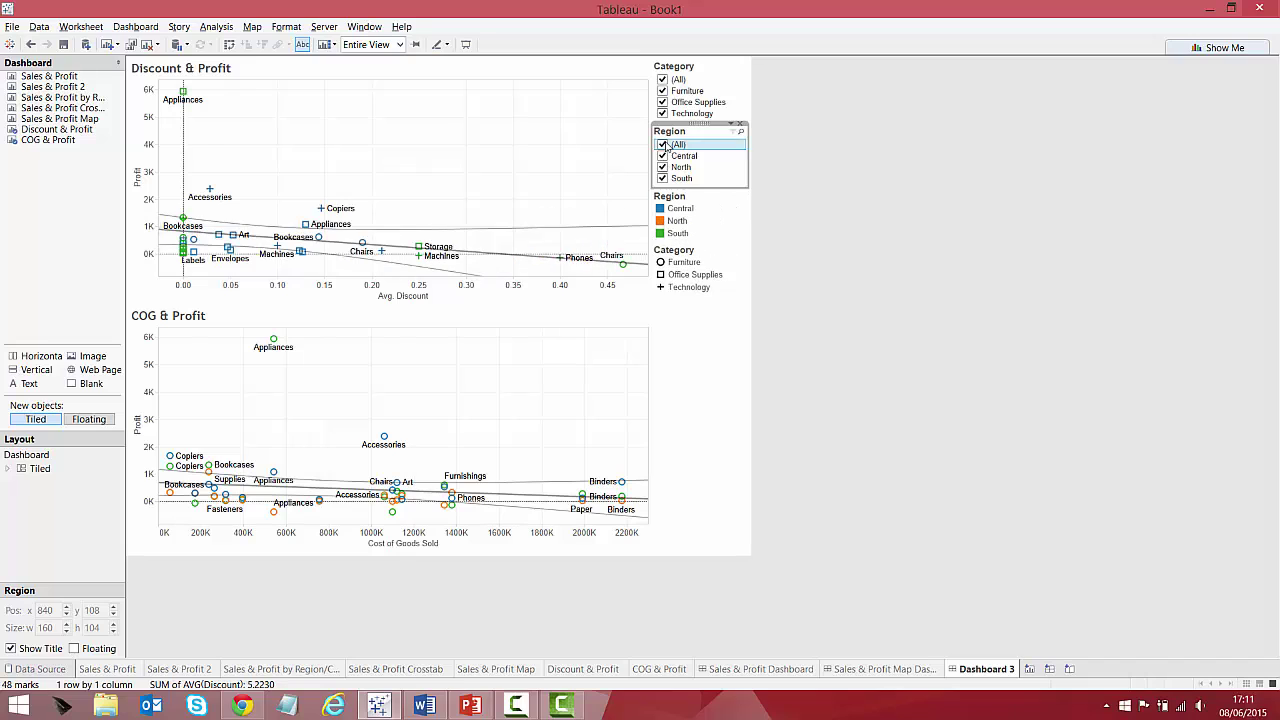
left_click(731, 124)
mouse_move(918, 152)
left_click(960, 153)
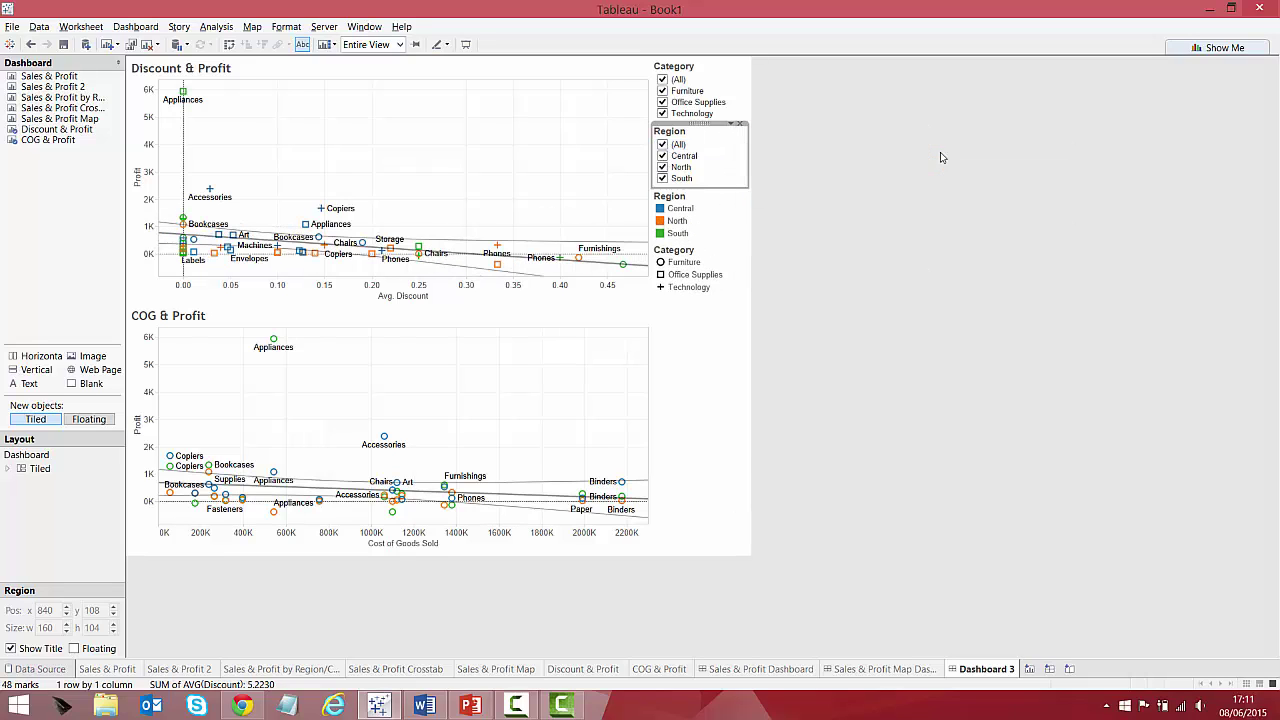
Exclude Central and North in the Region filter to check both charts, and restore all regions.
left_click(663, 156)
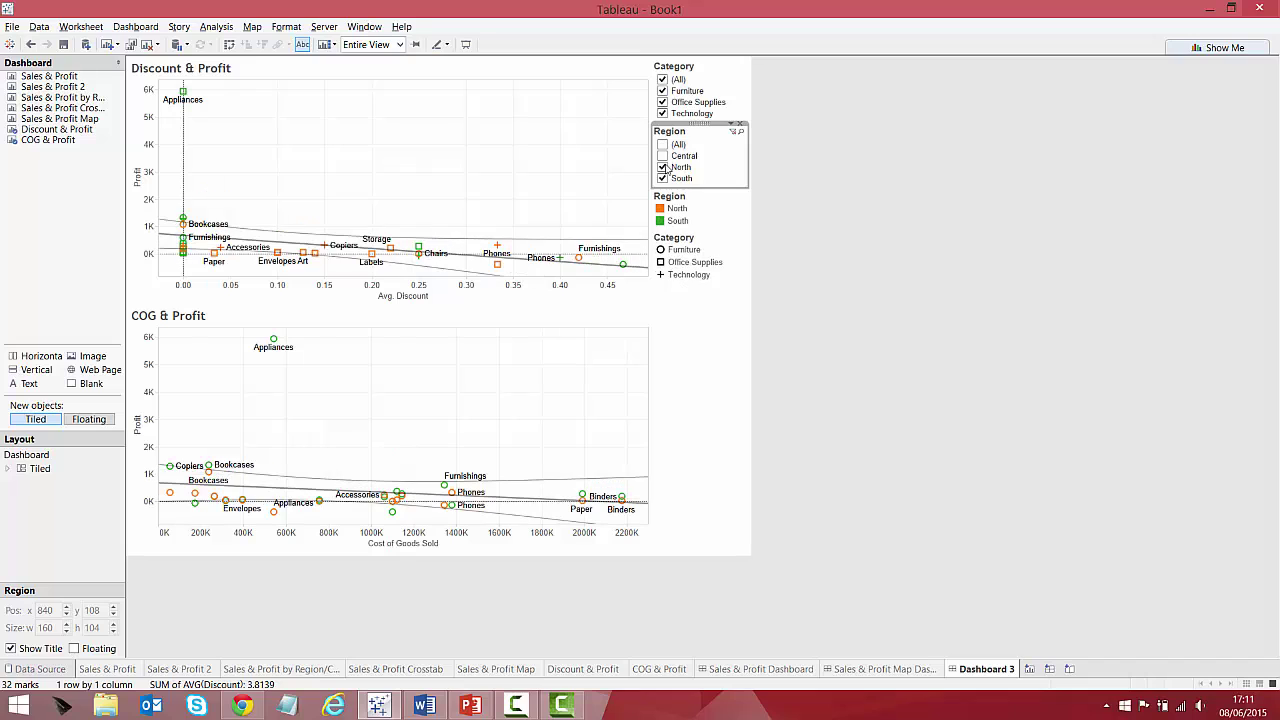
left_click(663, 167)
left_click(663, 144)
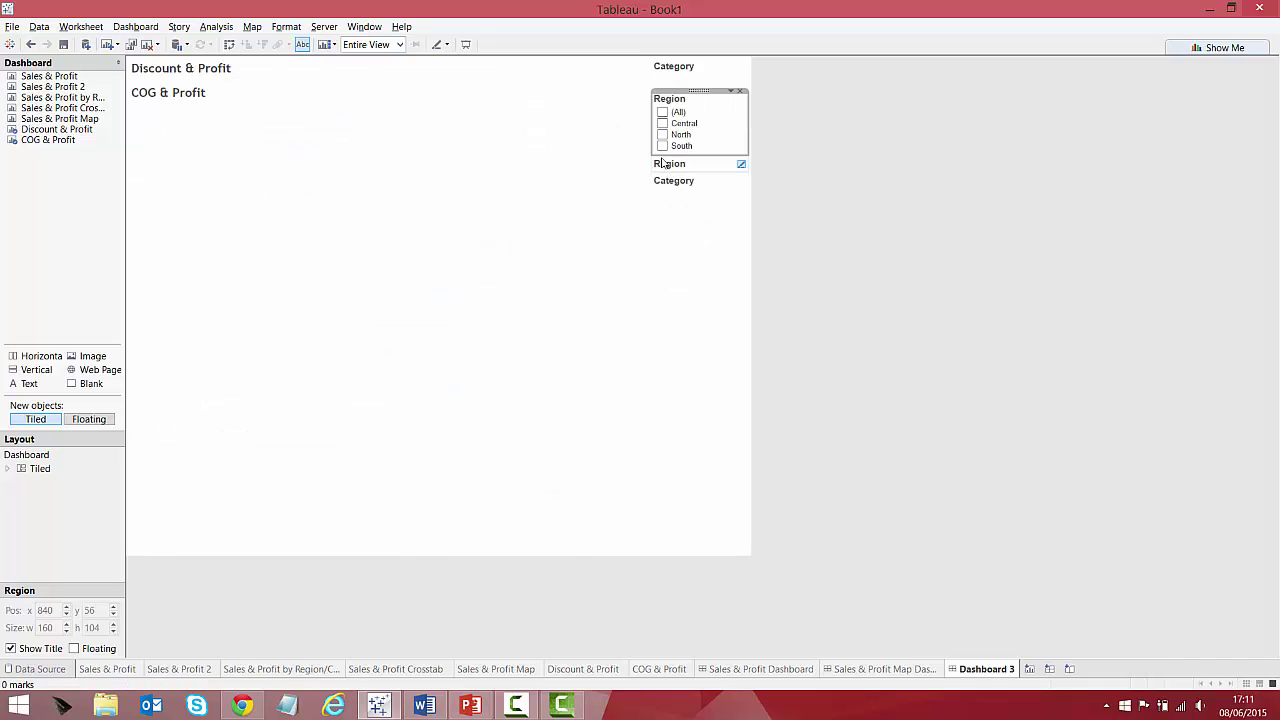
left_click(757, 137)
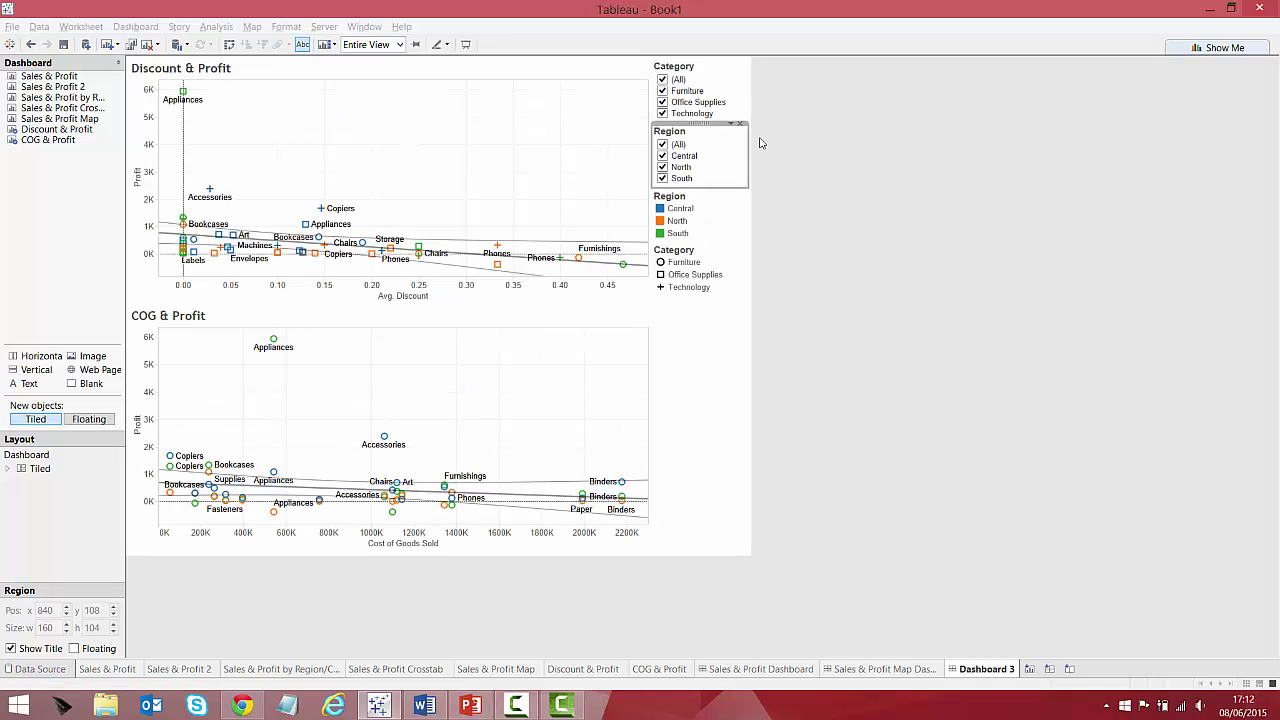
Rename Dashboard 3 as Profit Analysis.
right_click(975, 668)
left_click(1021, 501)
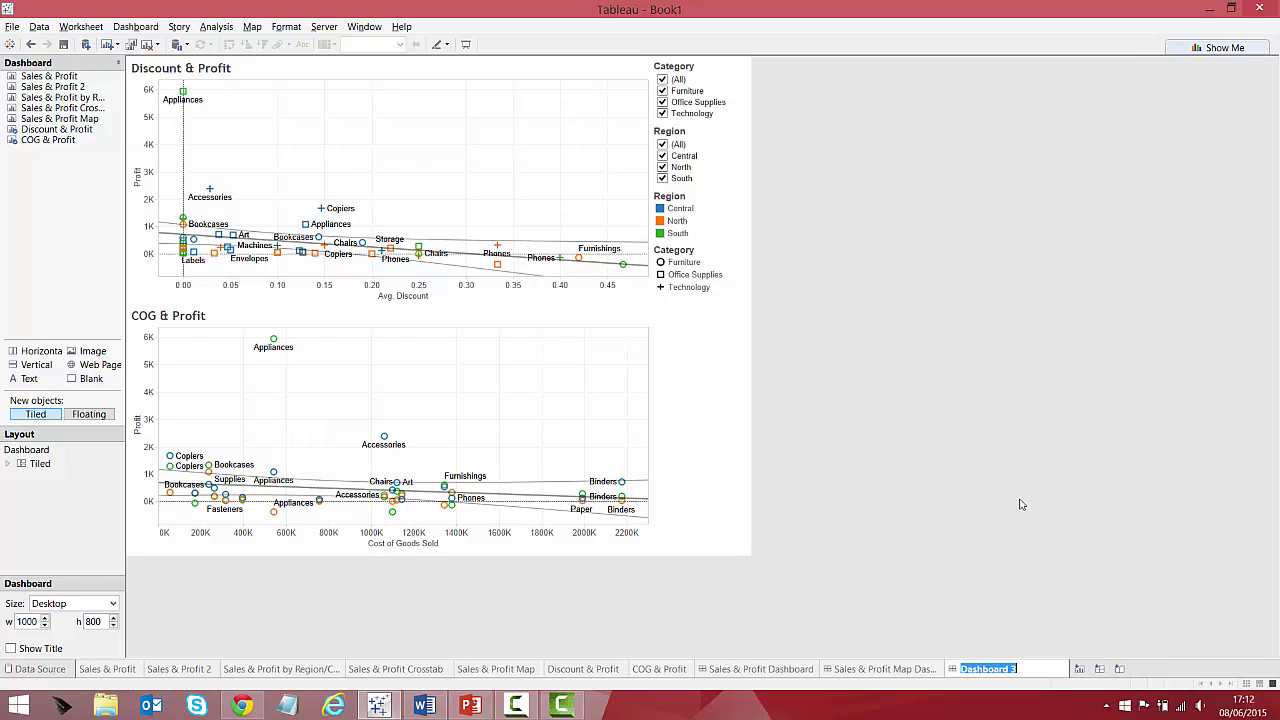
type("Profit Analysis")
key("Return")
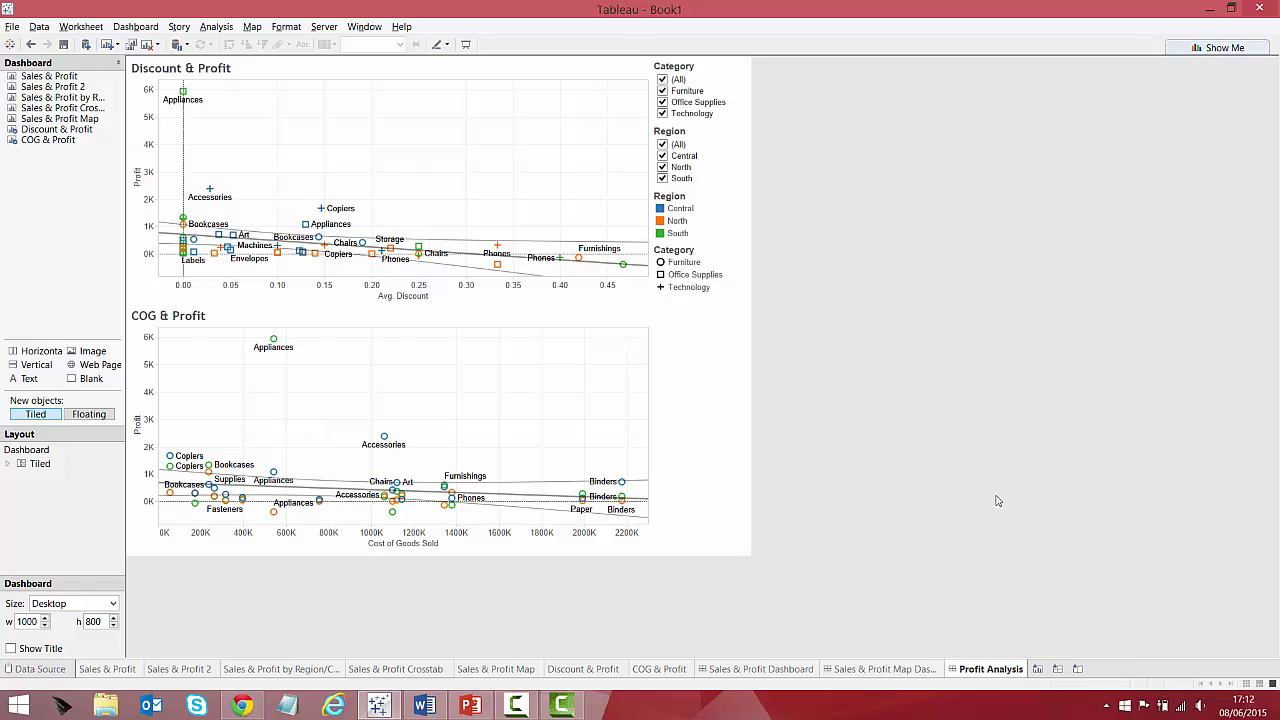
Start publishing the workbook and sign in to the Tableau Server reports.datalytyx.com with the account password.
left_click(325, 27)
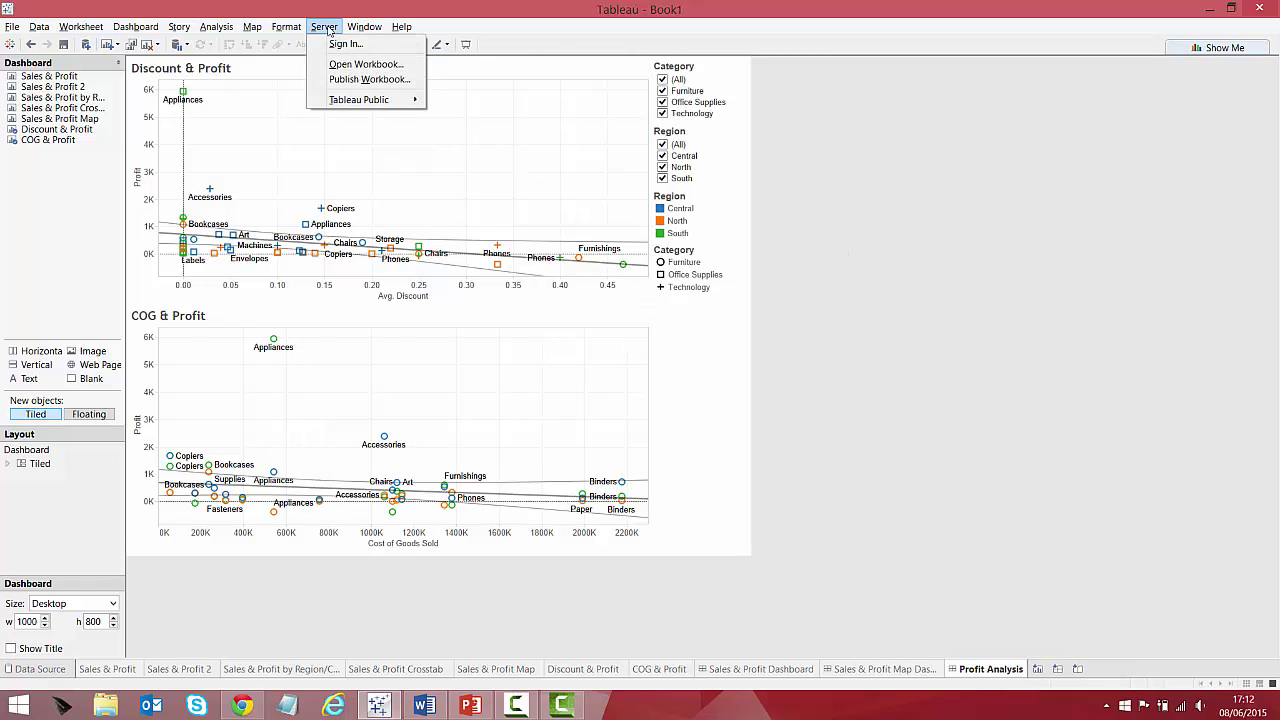
left_click(356, 80)
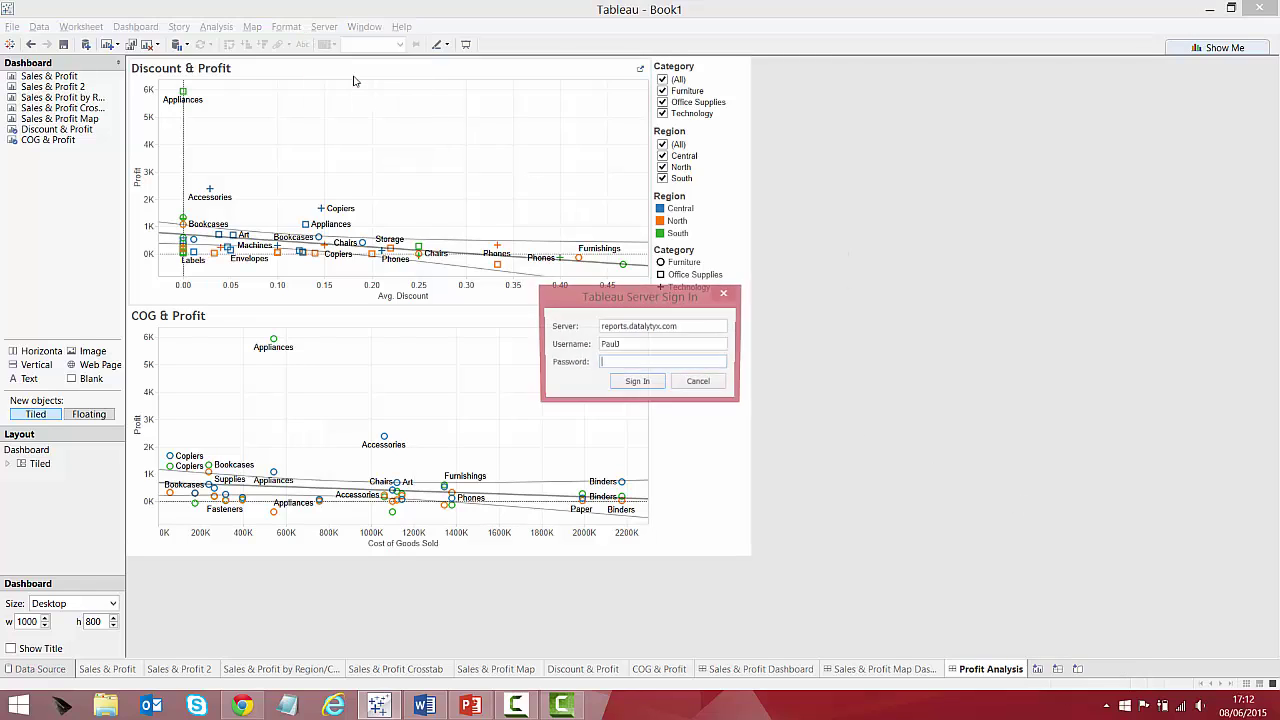
left_click(650, 385)
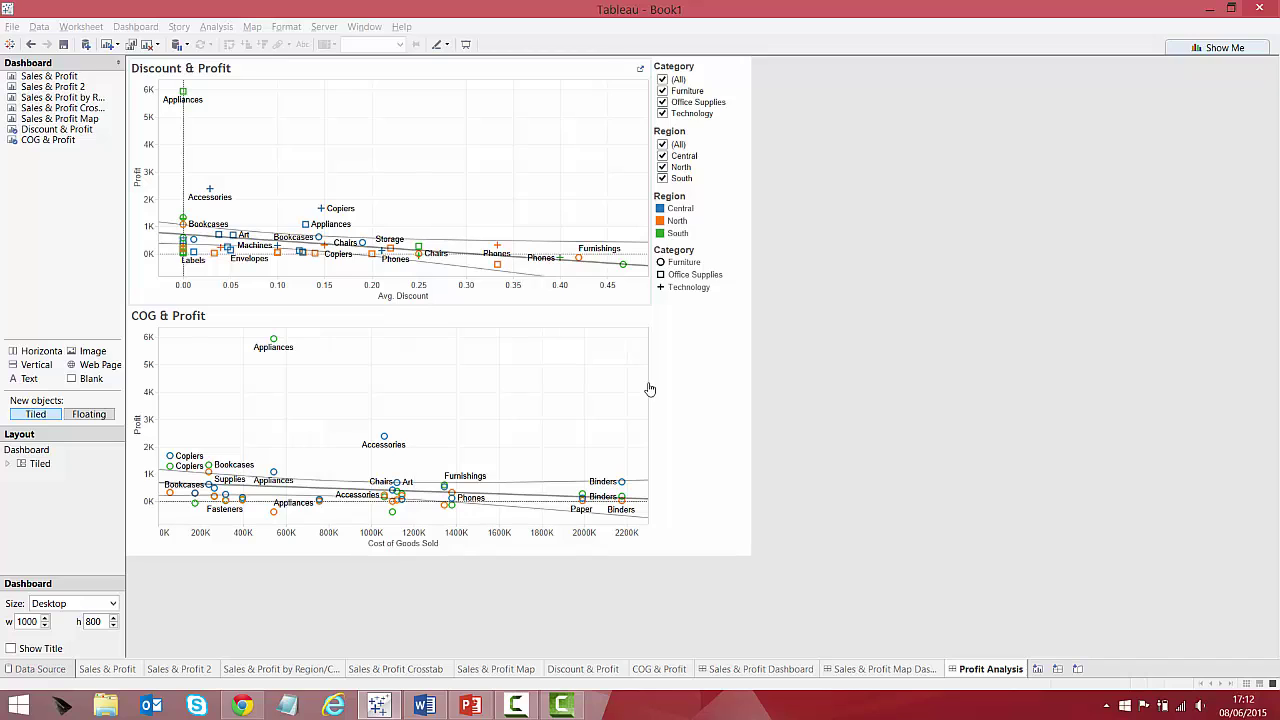
Publish the workbook as EU Superstore to the Datalytyx Internal project with all sheets shared.
double_click(522, 148)
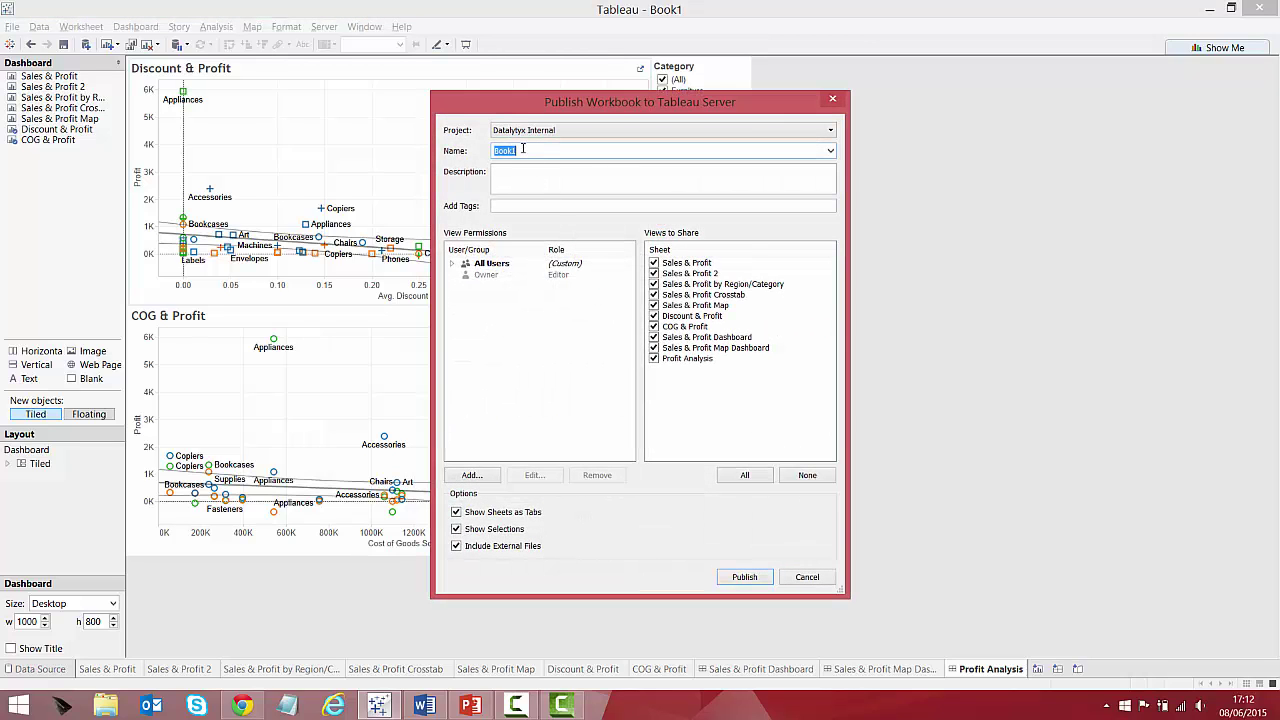
type("EU Superstore")
left_click(453, 265)
left_click(452, 265)
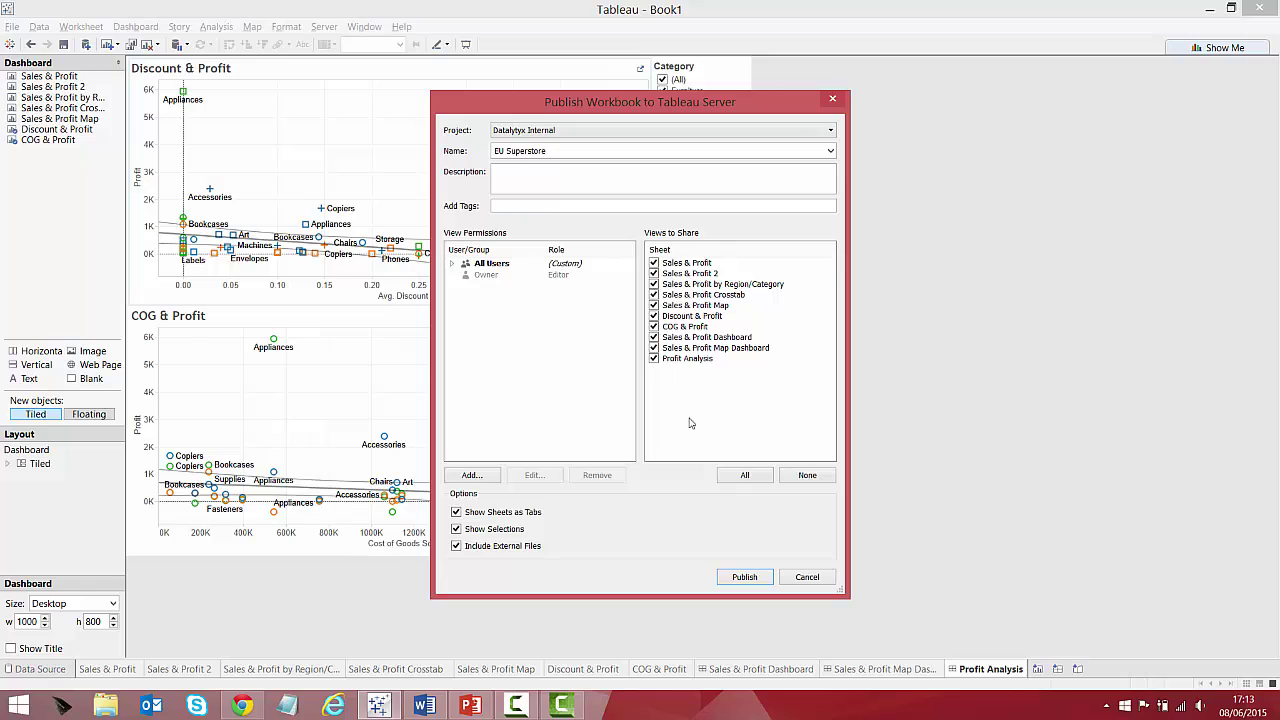
left_click(744, 578)
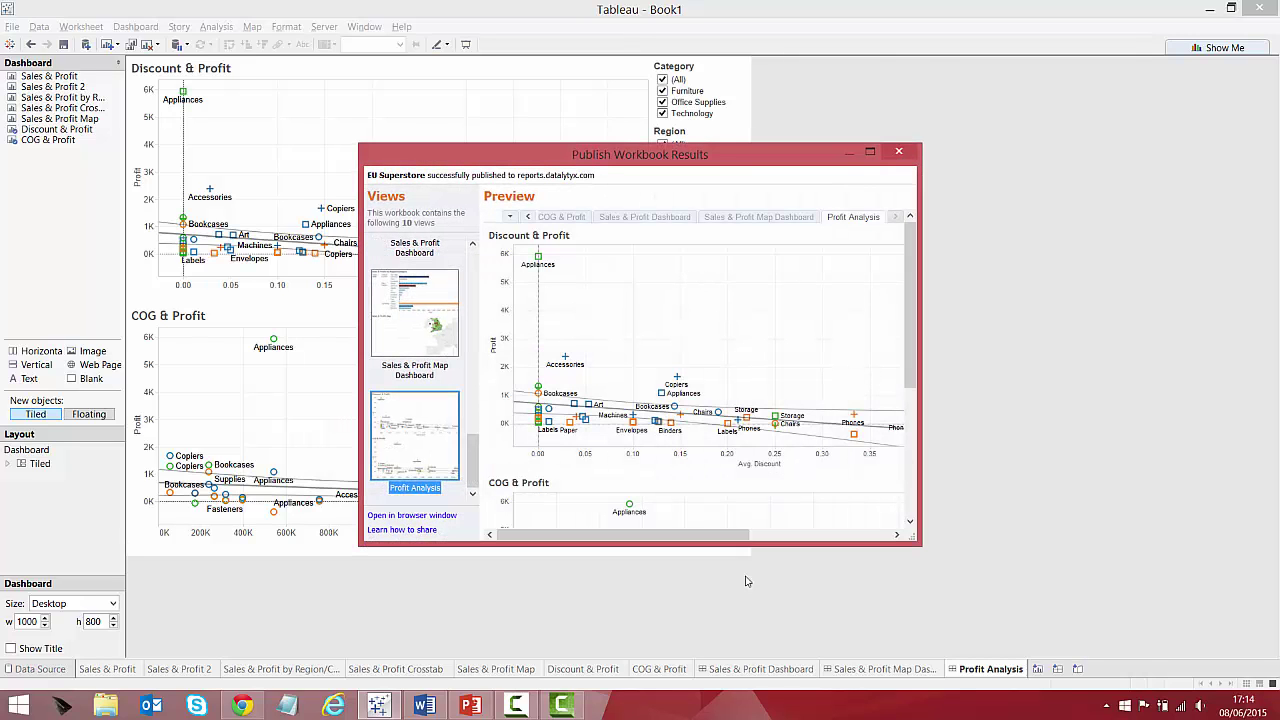
Enlarge the publish results and preview the Sales & Profit Map Dashboard, Sales & Profit Dashboard and COG & Profit views.
left_click(866, 153)
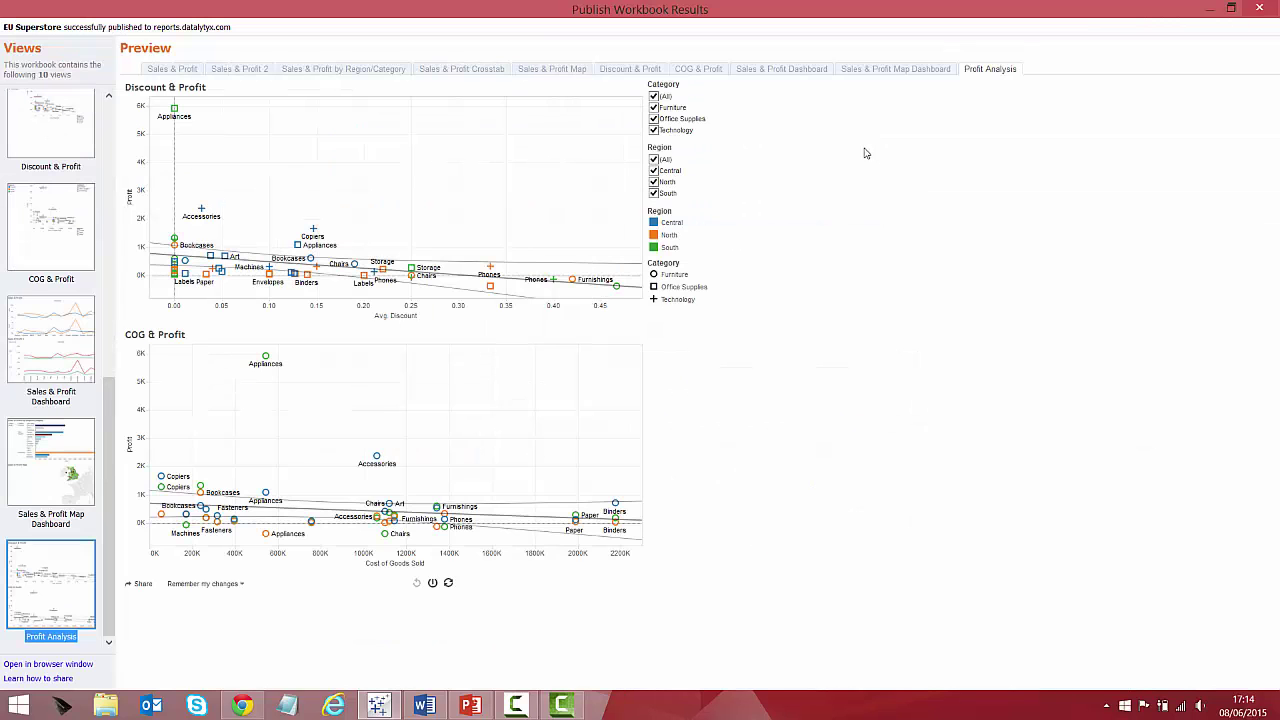
left_click(44, 466)
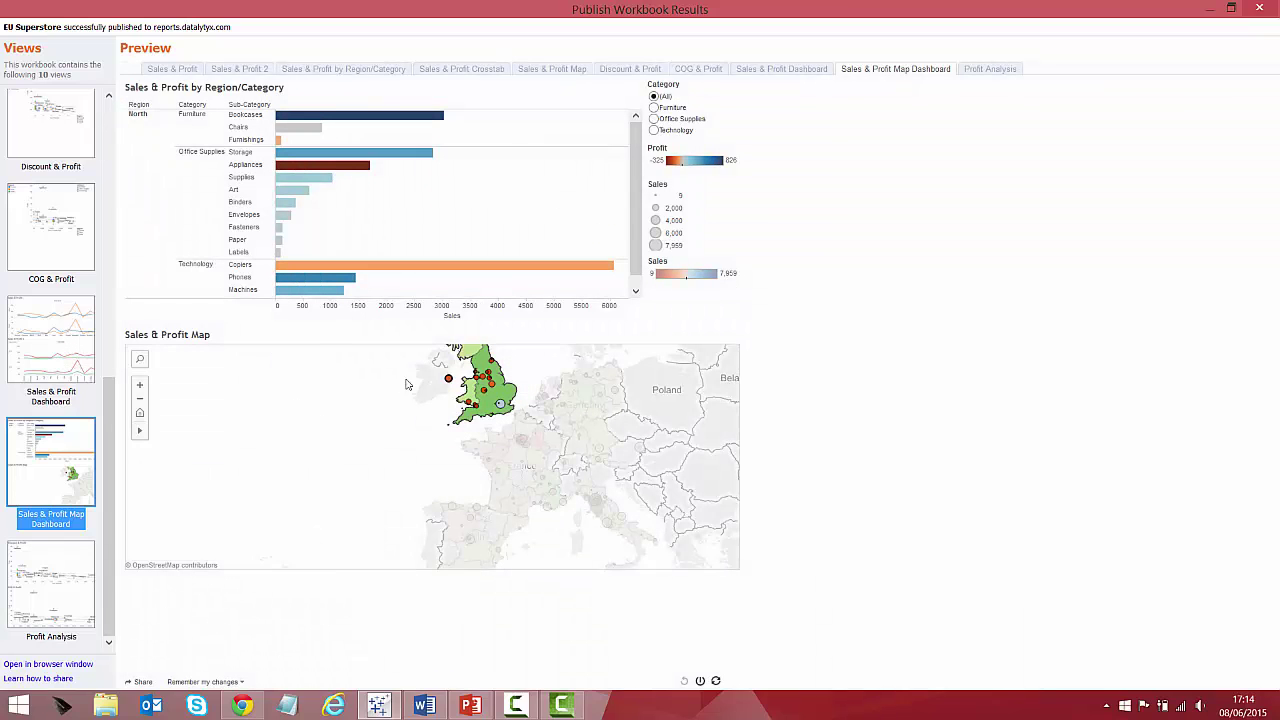
left_click(81, 325)
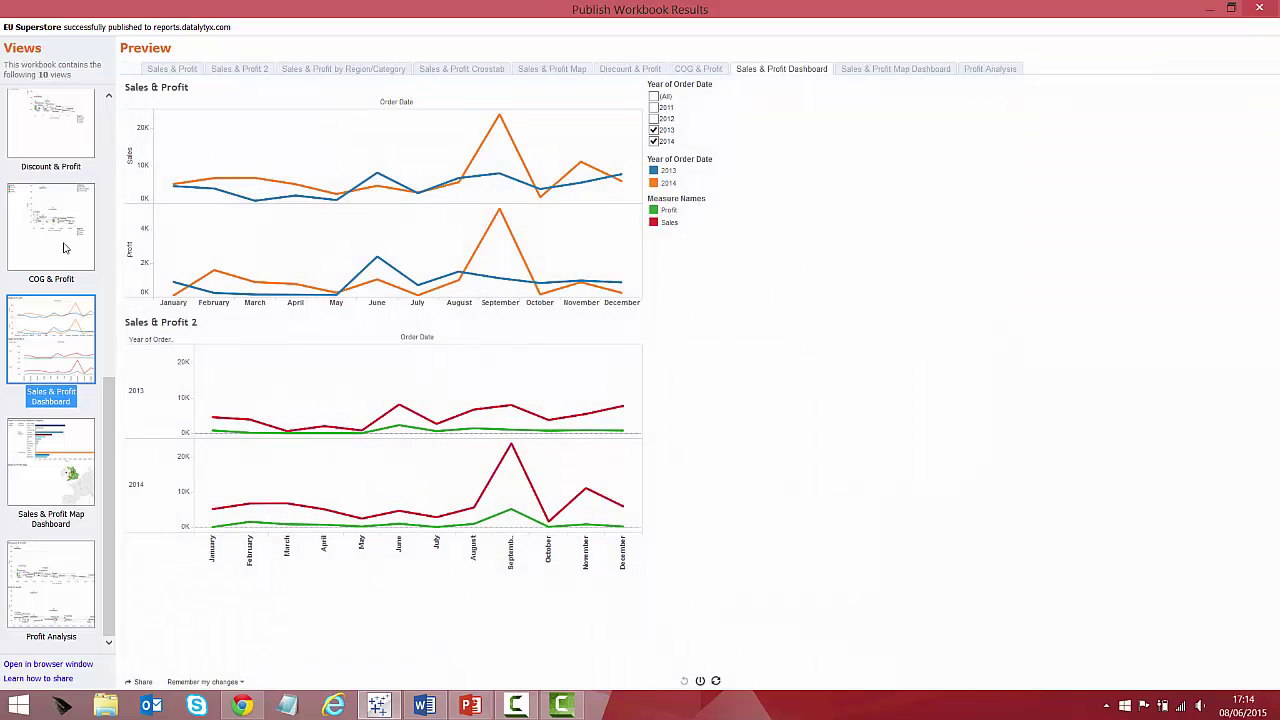
left_click(63, 248)
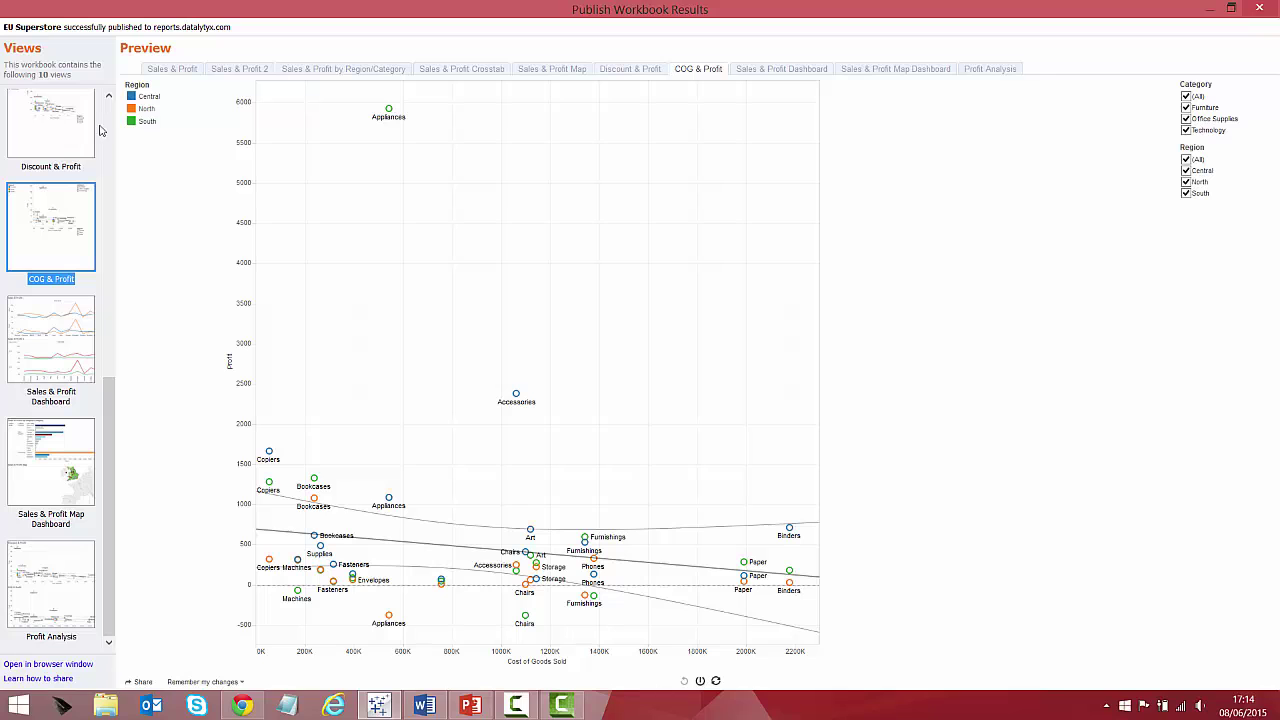
Browse the published Sales & Profit, Sales & Profit 2, Sales & Profit by Region/Category and Sales & Profit Map Dashboard views.
left_click(189, 69)
left_click(228, 70)
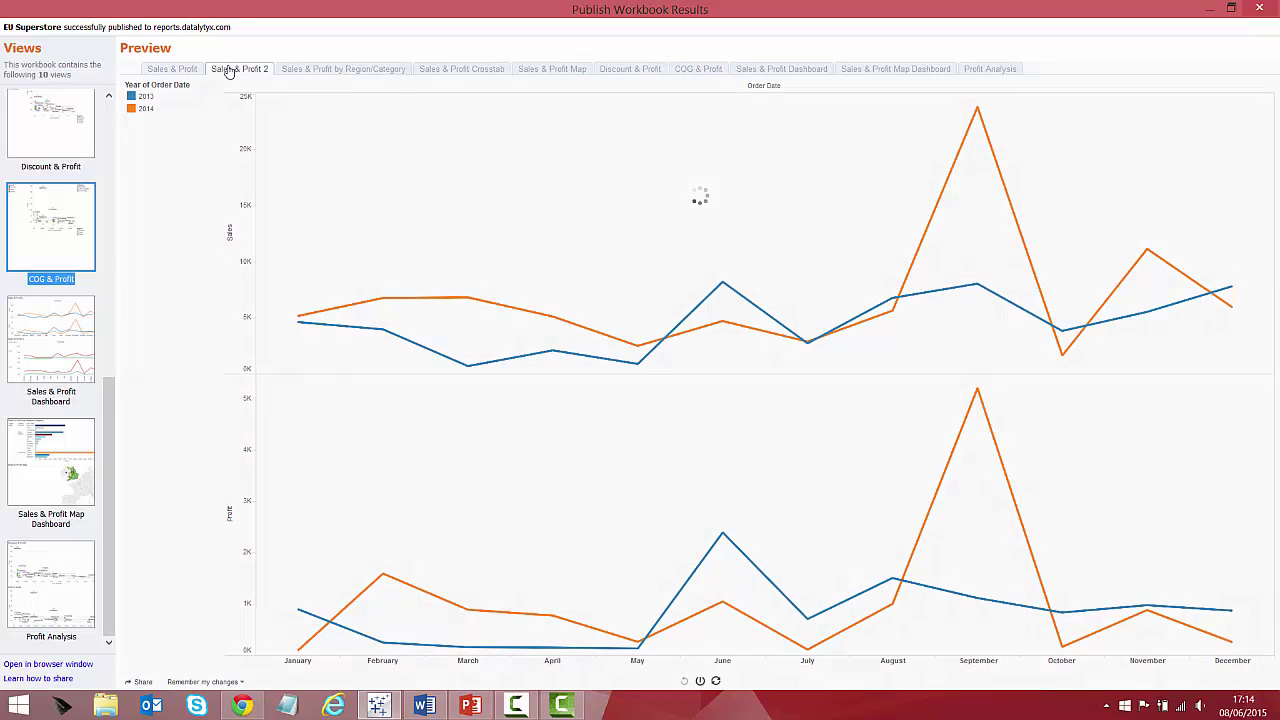
left_click(305, 70)
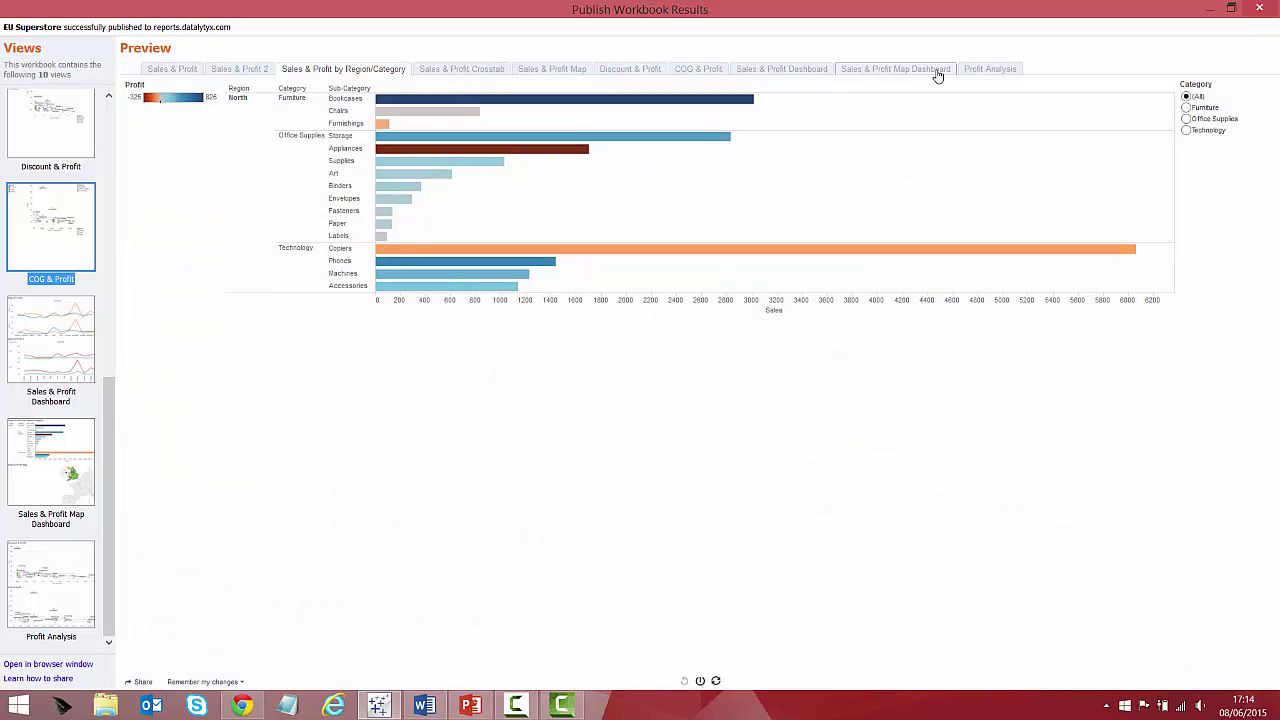
left_click(937, 70)
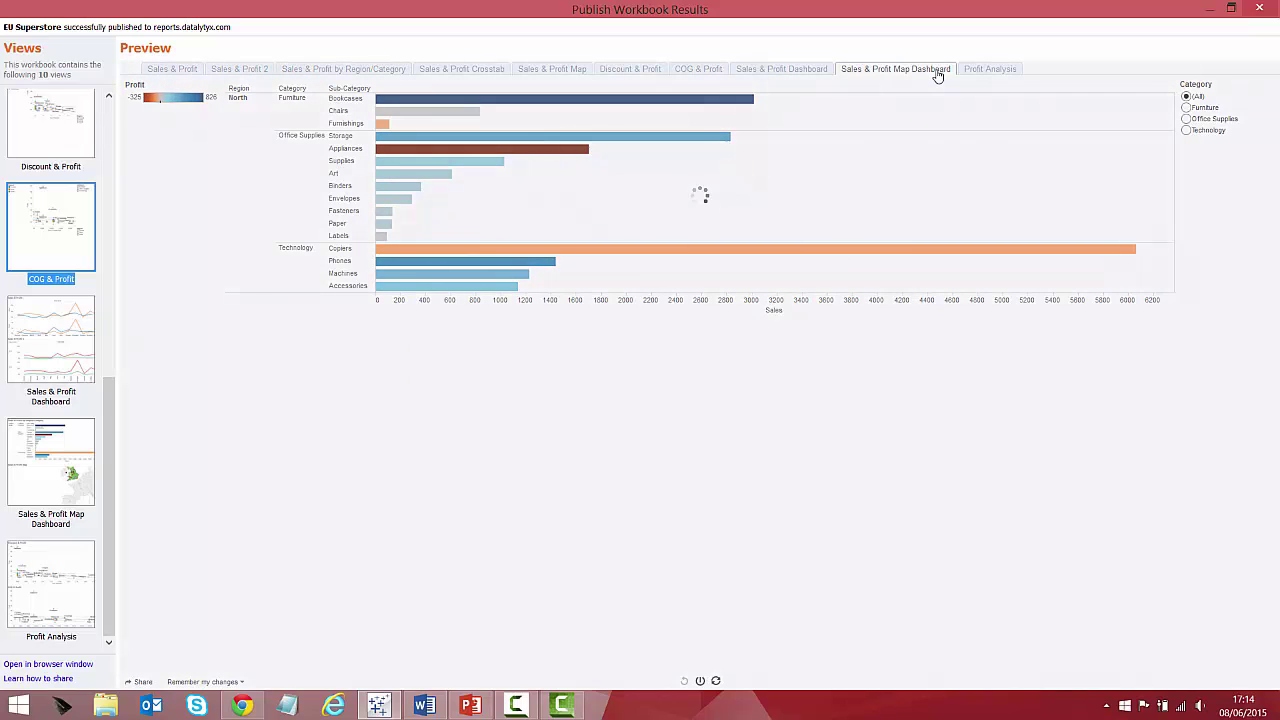